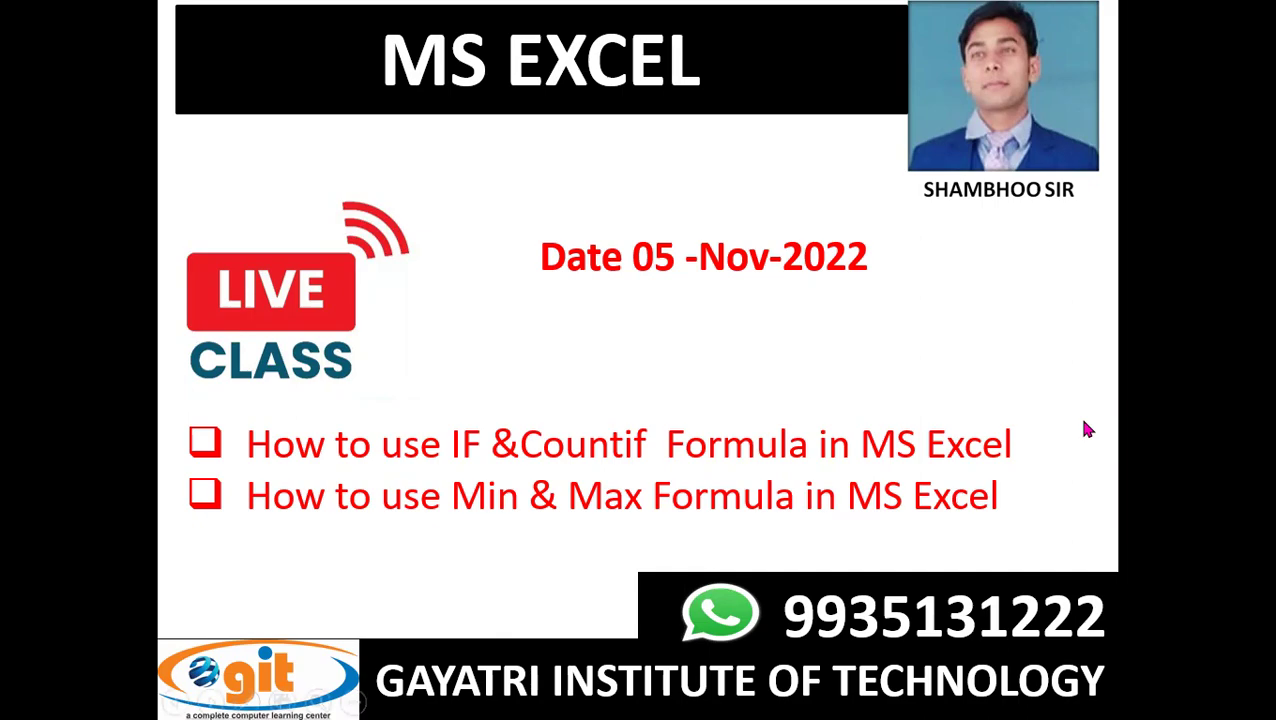
# Exit the IF, COUNTIF, MIN and MAX title slideshow and switch to the Excel salary workbook
pyautogui.press('Escape')
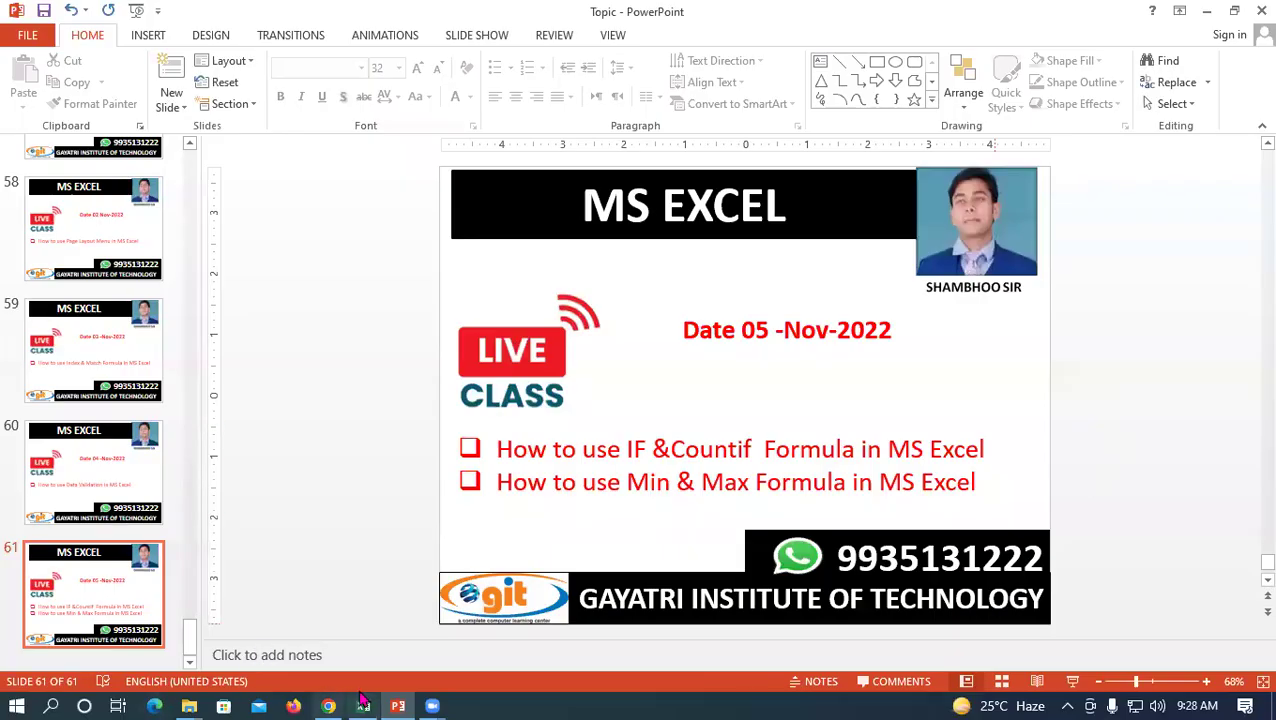
pyautogui.click(362, 700)
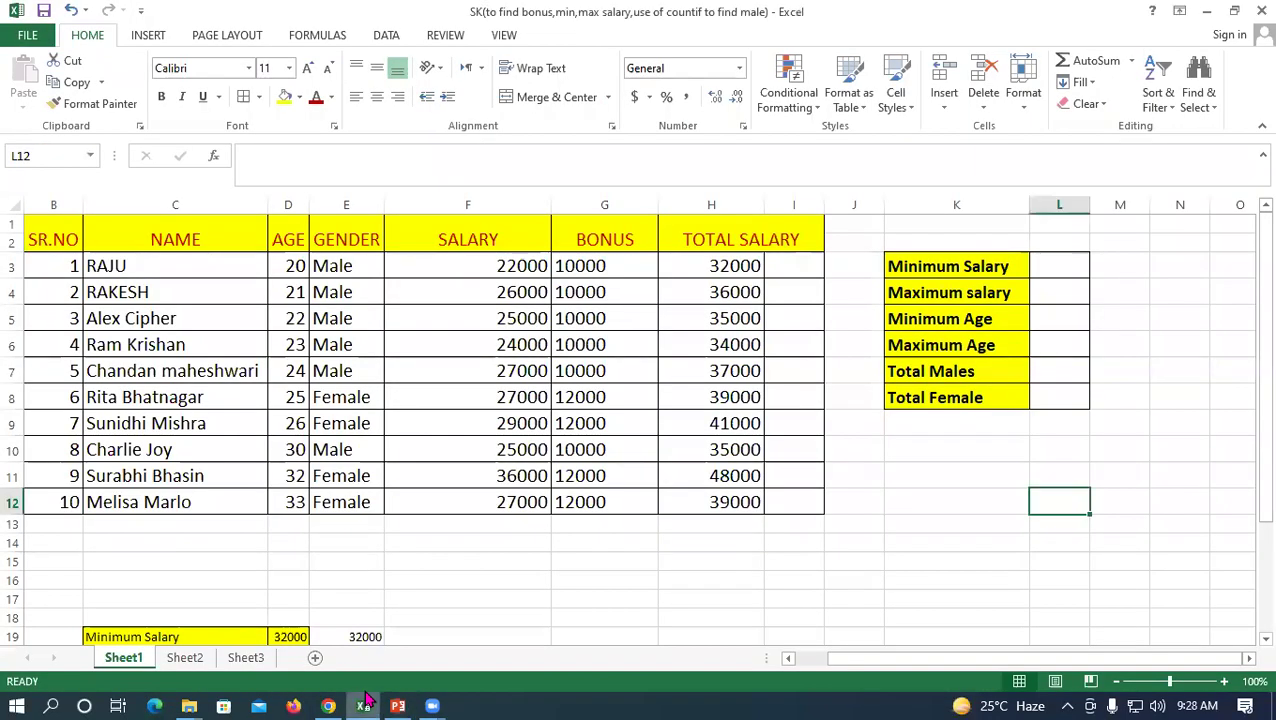
# Clear the Bonus and Total Salary values in G3:I12
pyautogui.click(441, 555)
pyautogui.click(566, 270)
pyautogui.moveTo(566, 270); pyautogui.dragTo(790, 507)
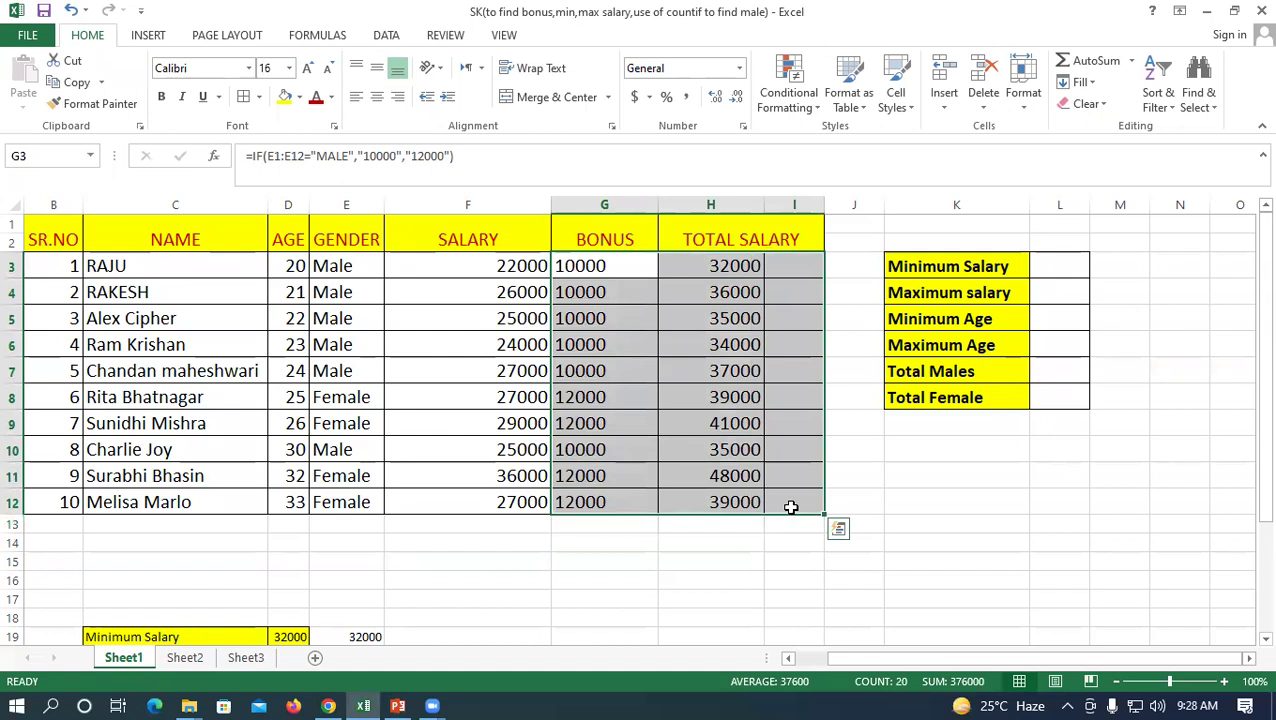
pyautogui.press('Delete')
pyautogui.click(723, 335)
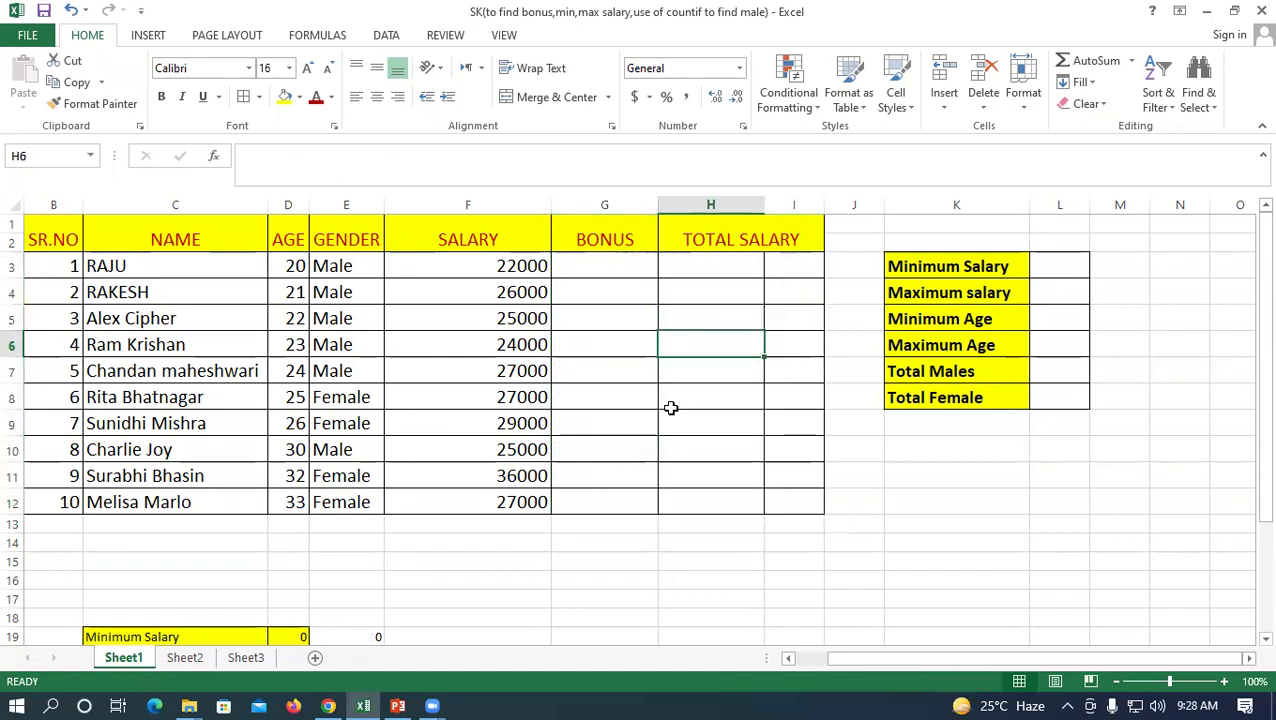
# Review the NAME, AGE, GENDER and SALARY columns of the employee table
pyautogui.click(364, 405)
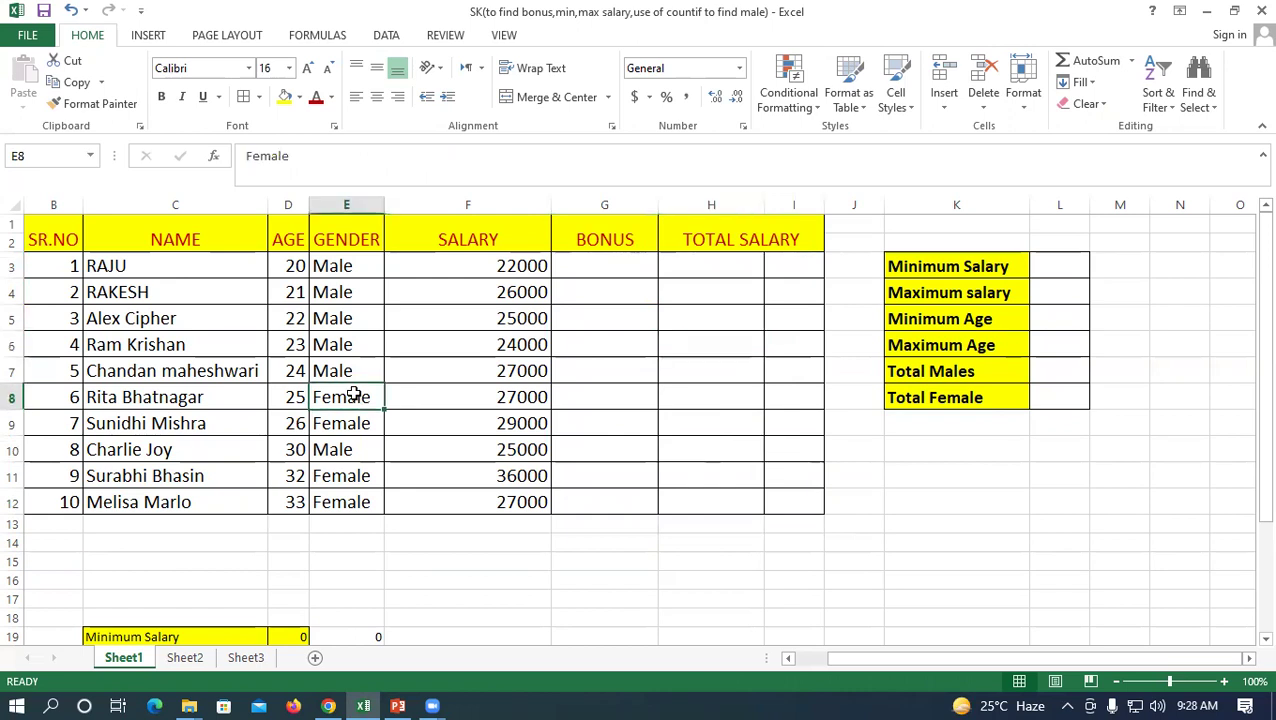
pyautogui.click(342, 238)
pyautogui.click(159, 267)
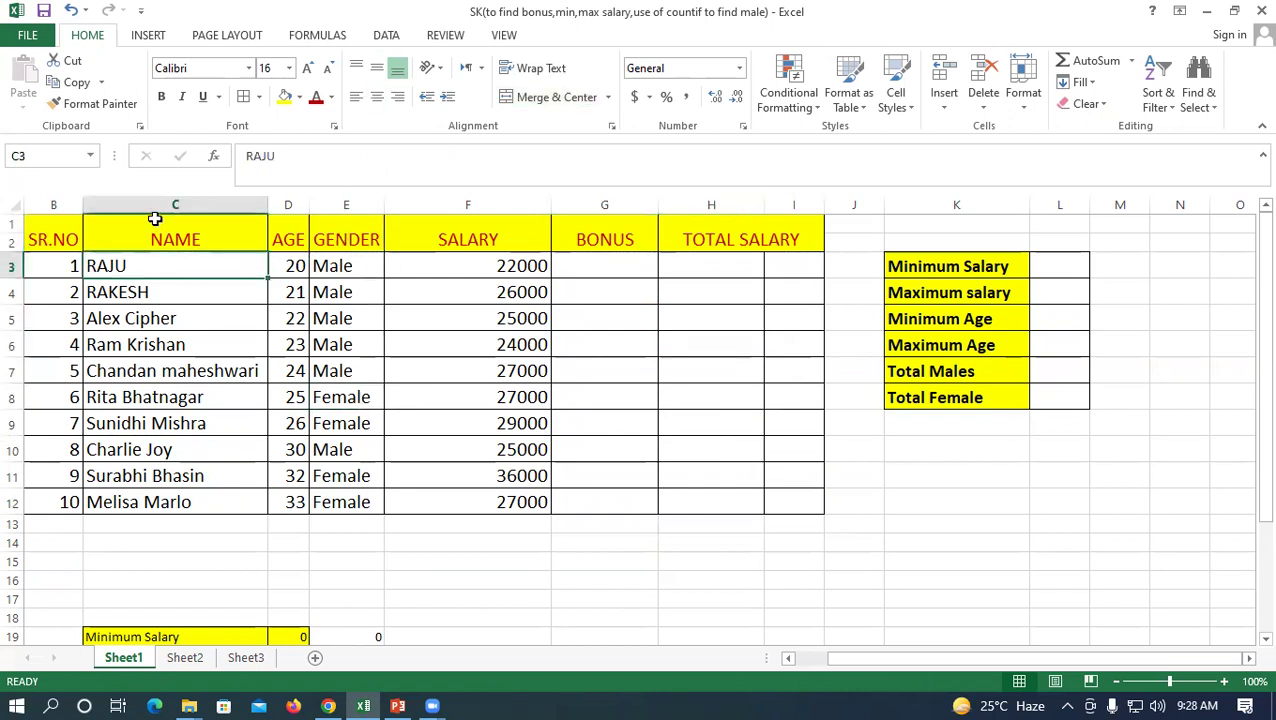
pyautogui.moveTo(145, 262); pyautogui.dragTo(162, 505)
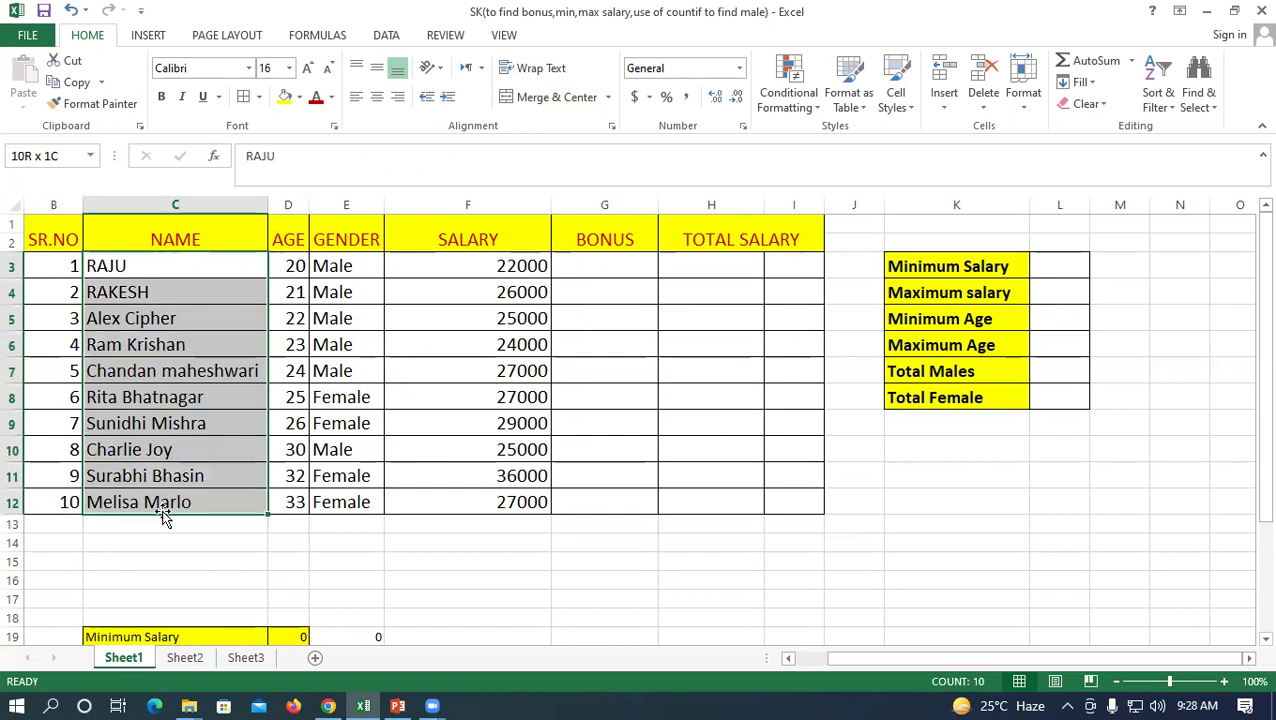
pyautogui.moveTo(289, 268); pyautogui.dragTo(287, 495)
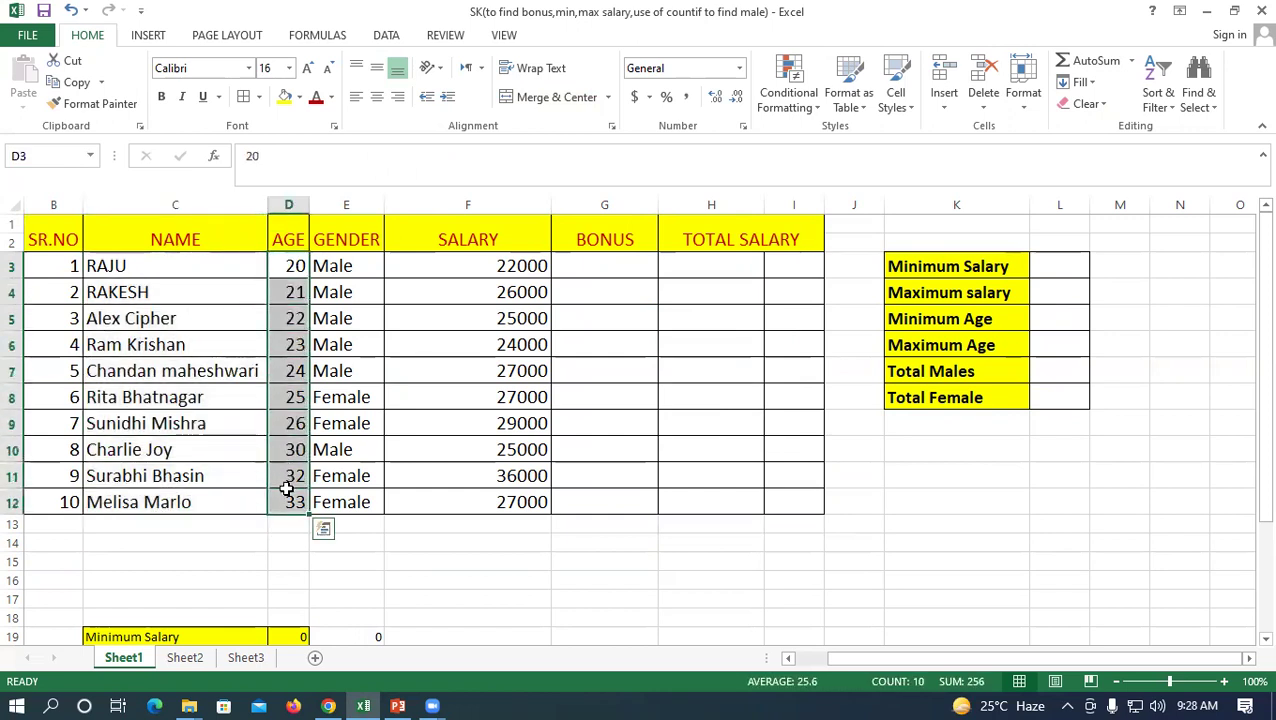
pyautogui.moveTo(350, 262); pyautogui.dragTo(336, 505)
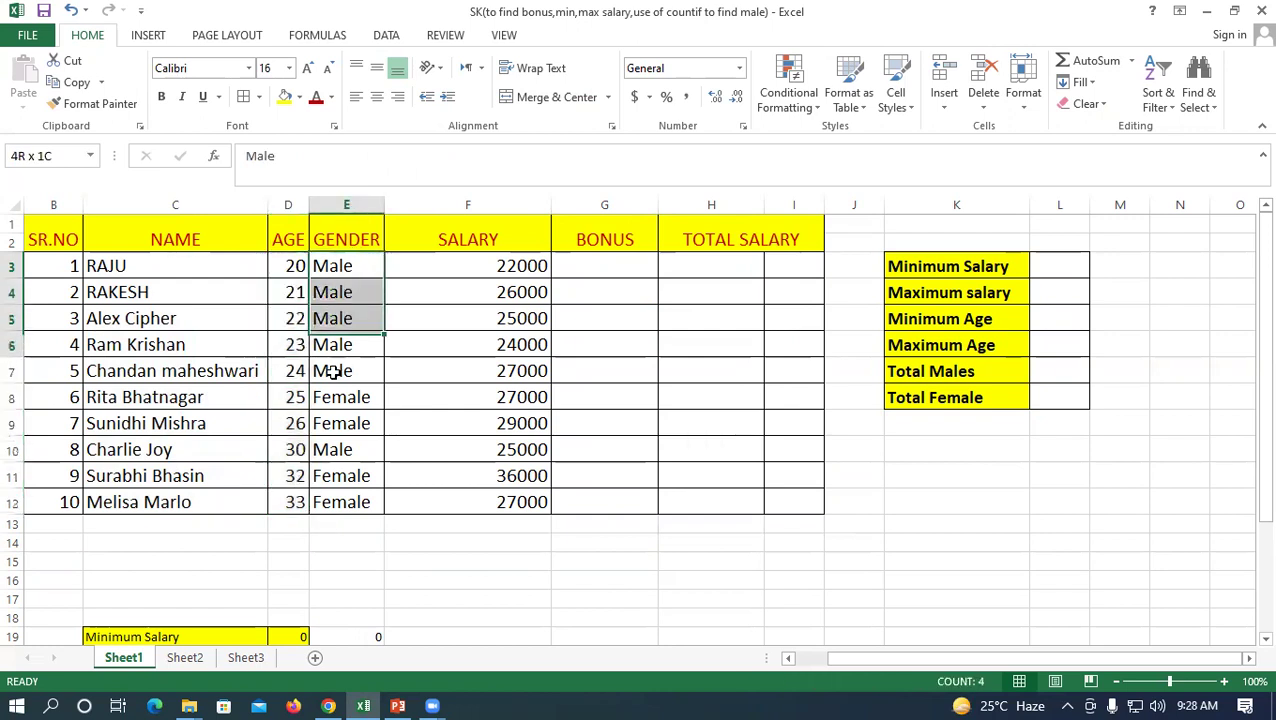
pyautogui.click(478, 261)
pyautogui.moveTo(478, 261); pyautogui.dragTo(500, 519)
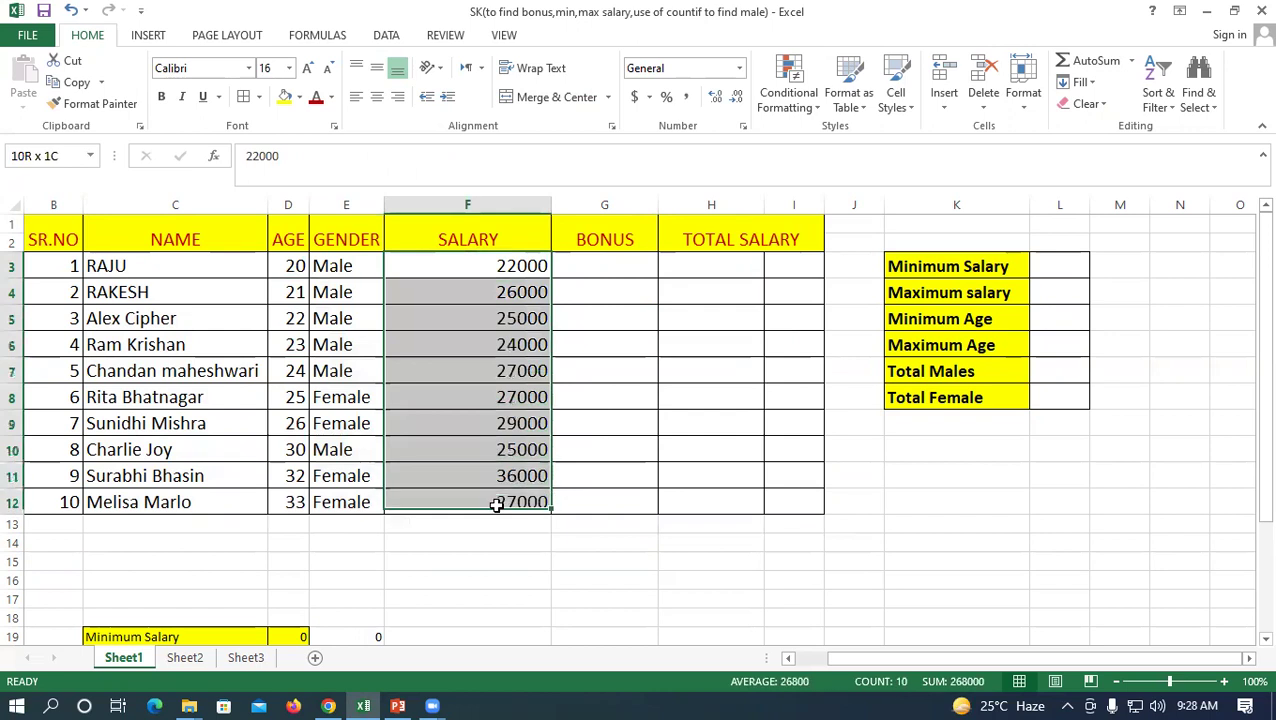
pyautogui.click(578, 262)
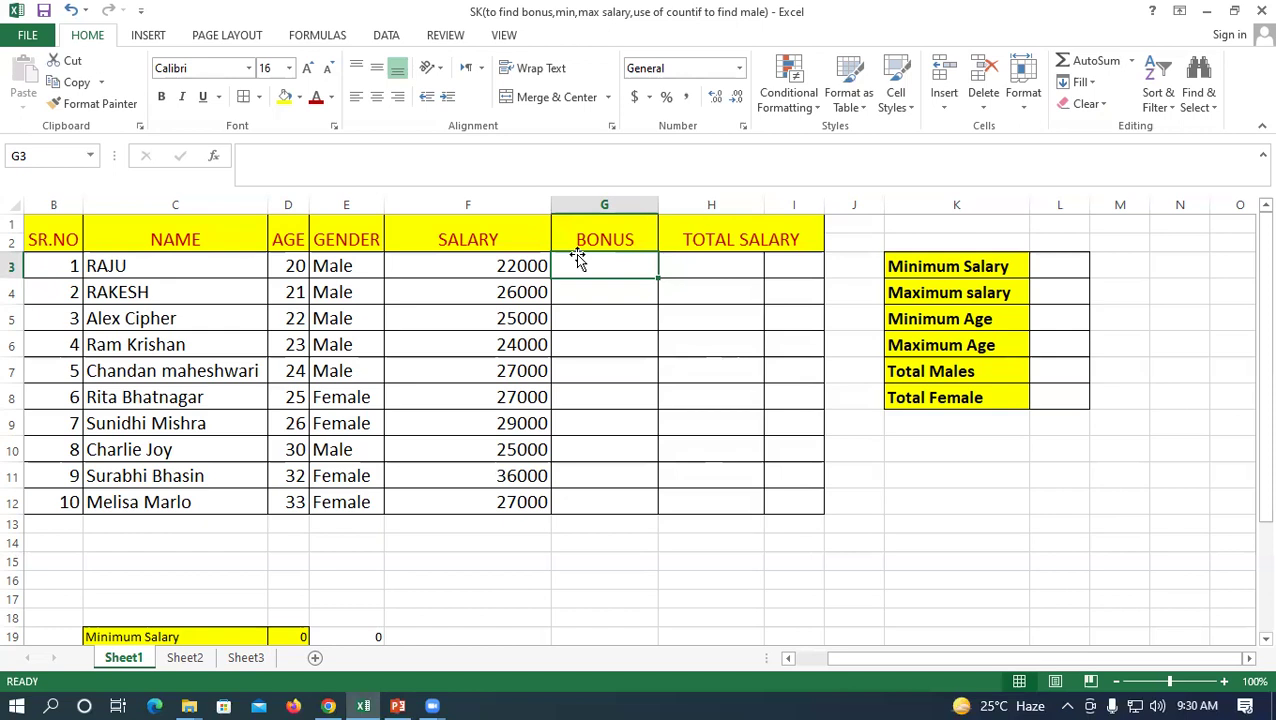
# Enter =IF(E3="Male","5000","4500") in G3, giving the first employee a 5000 bonus
pyautogui.write('=')
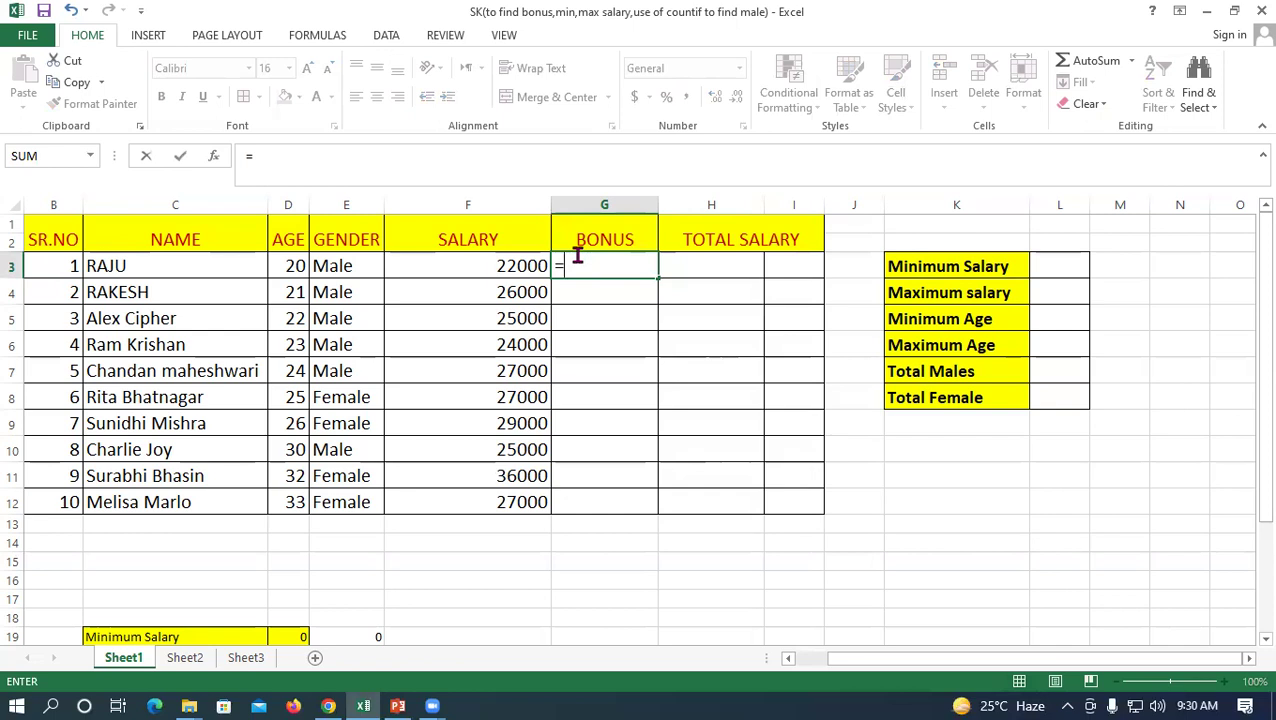
pyautogui.write('if')
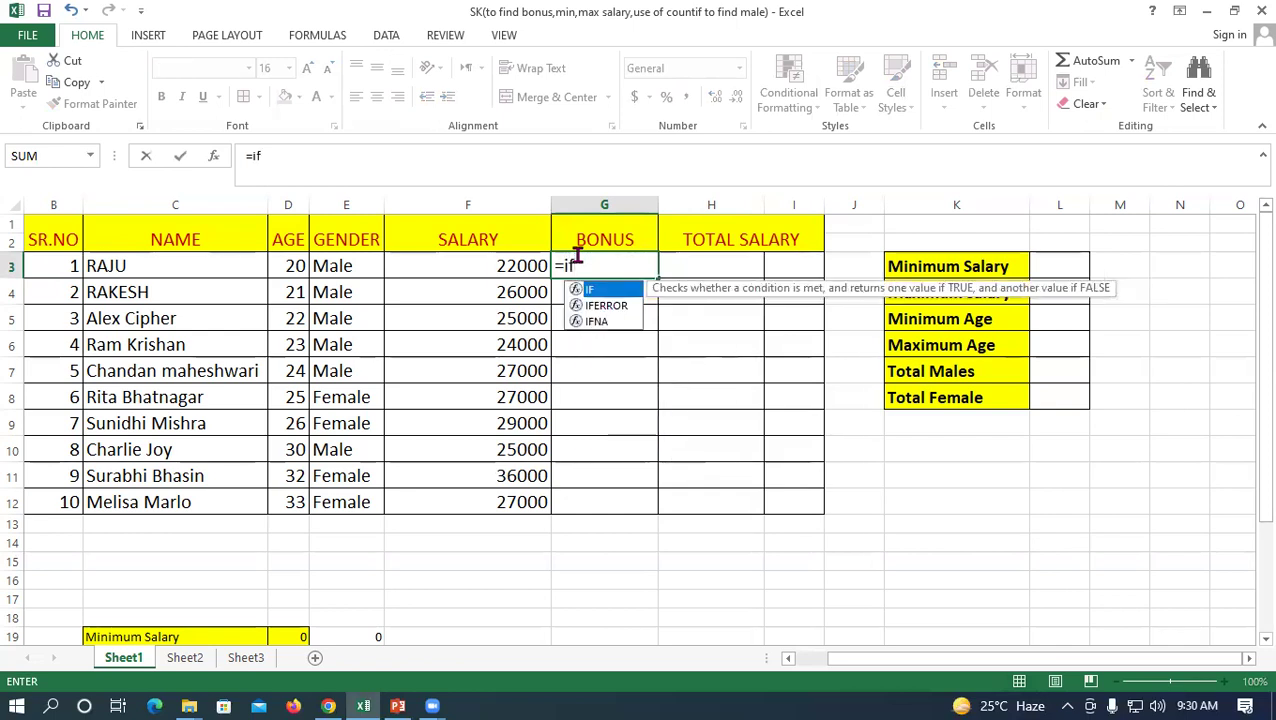
pyautogui.write('(')
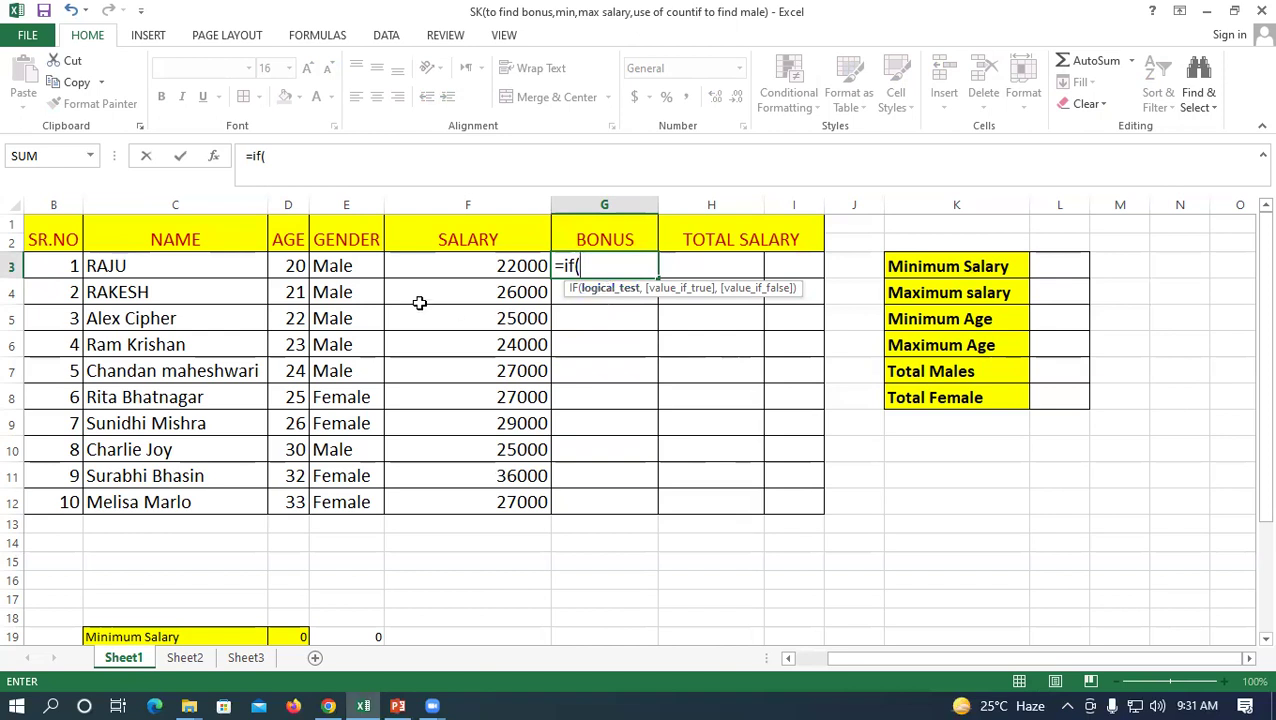
pyautogui.click(345, 267)
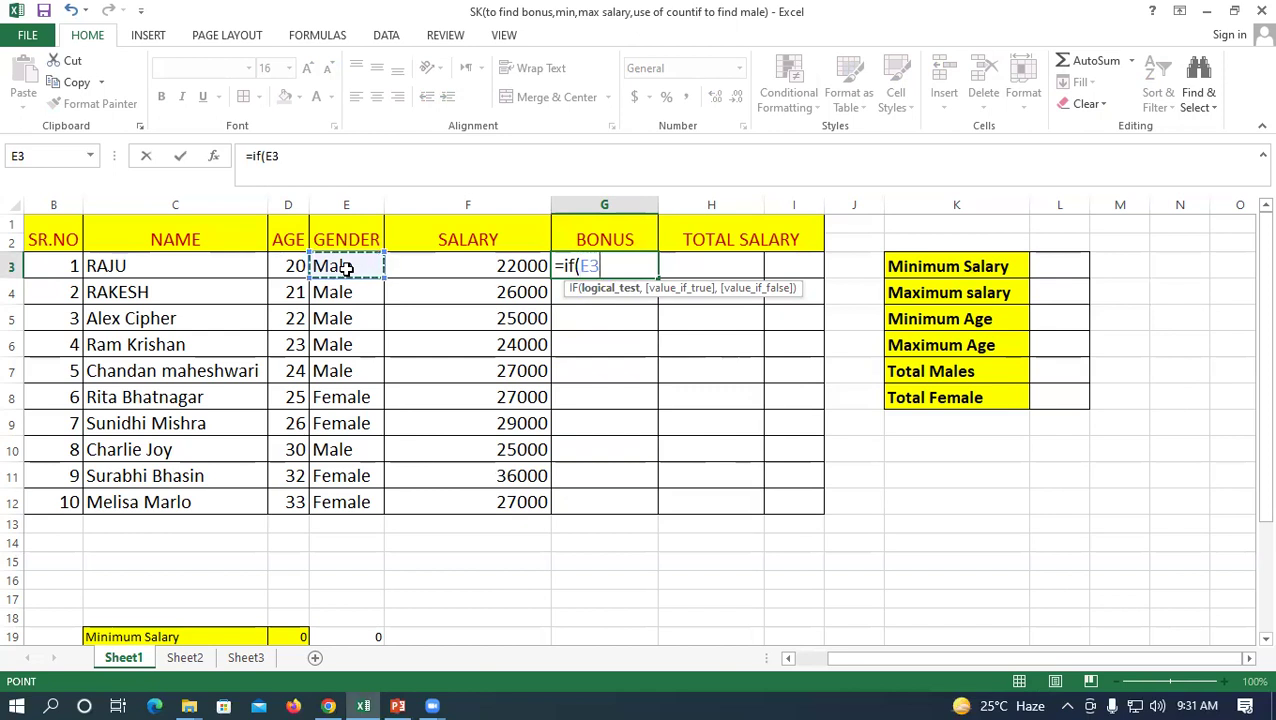
pyautogui.write('=')
pyautogui.write('"')
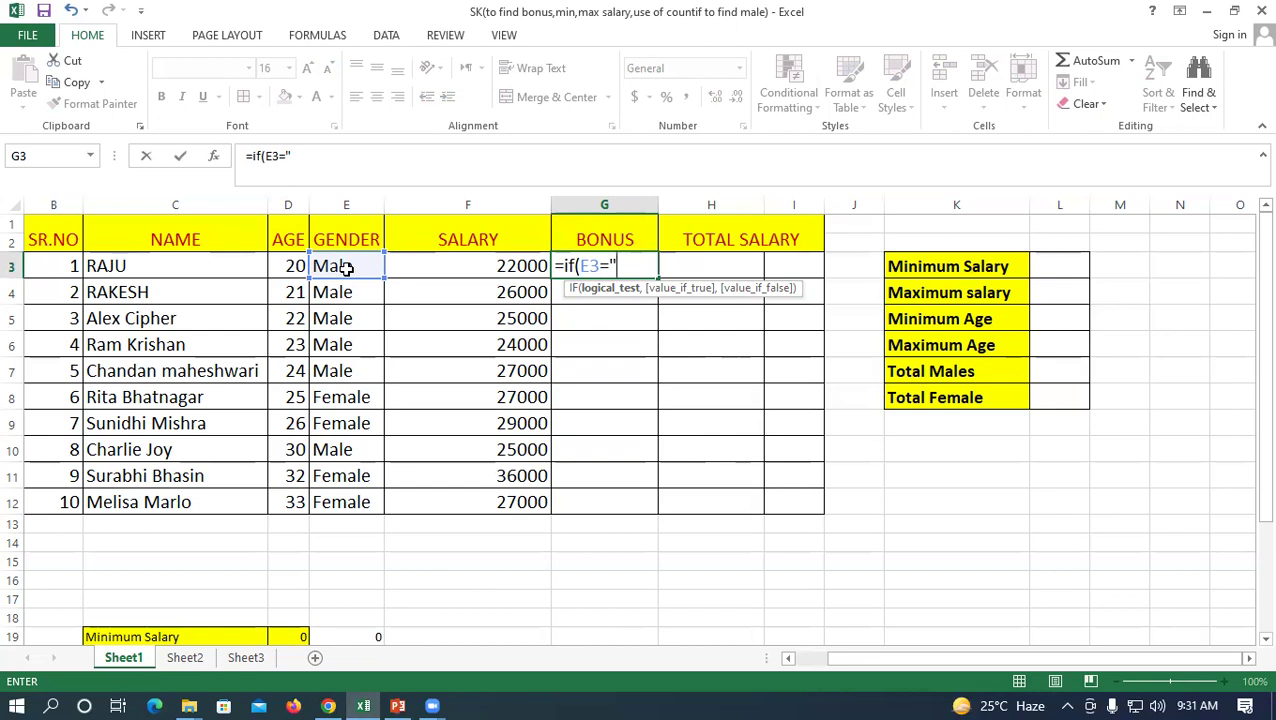
pyautogui.write('Ma')
pyautogui.write('le')
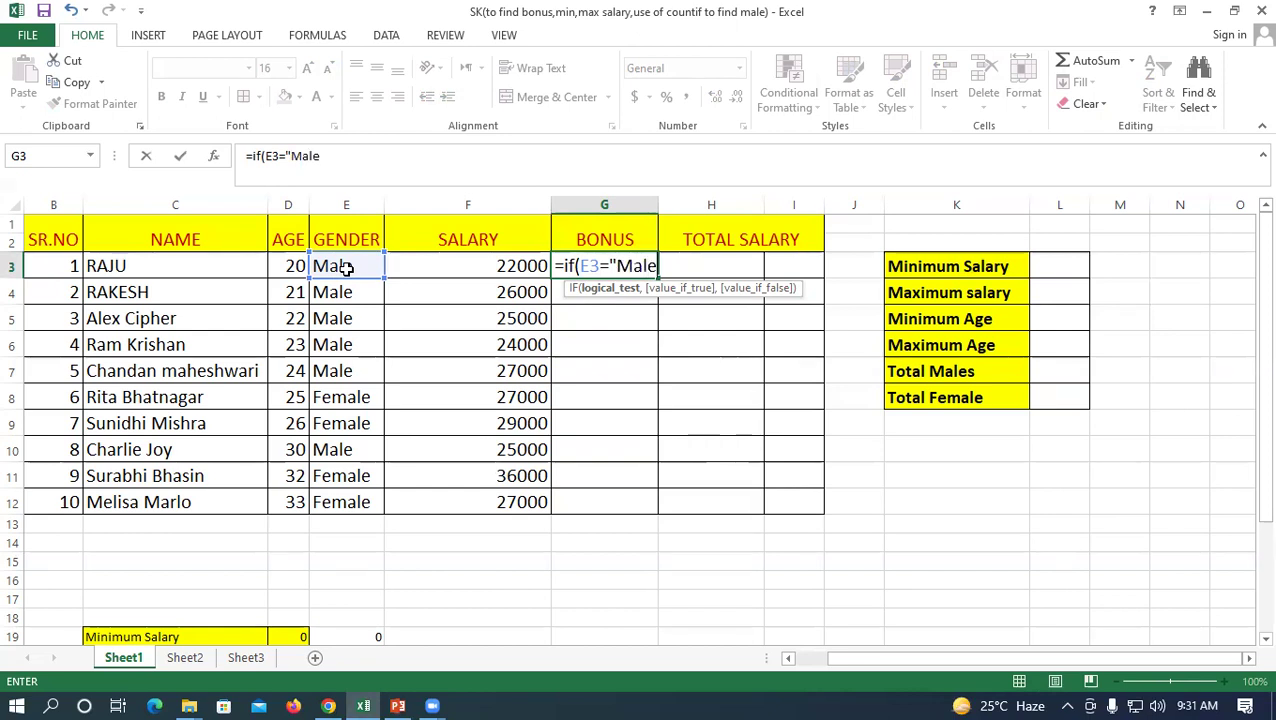
pyautogui.write('"')
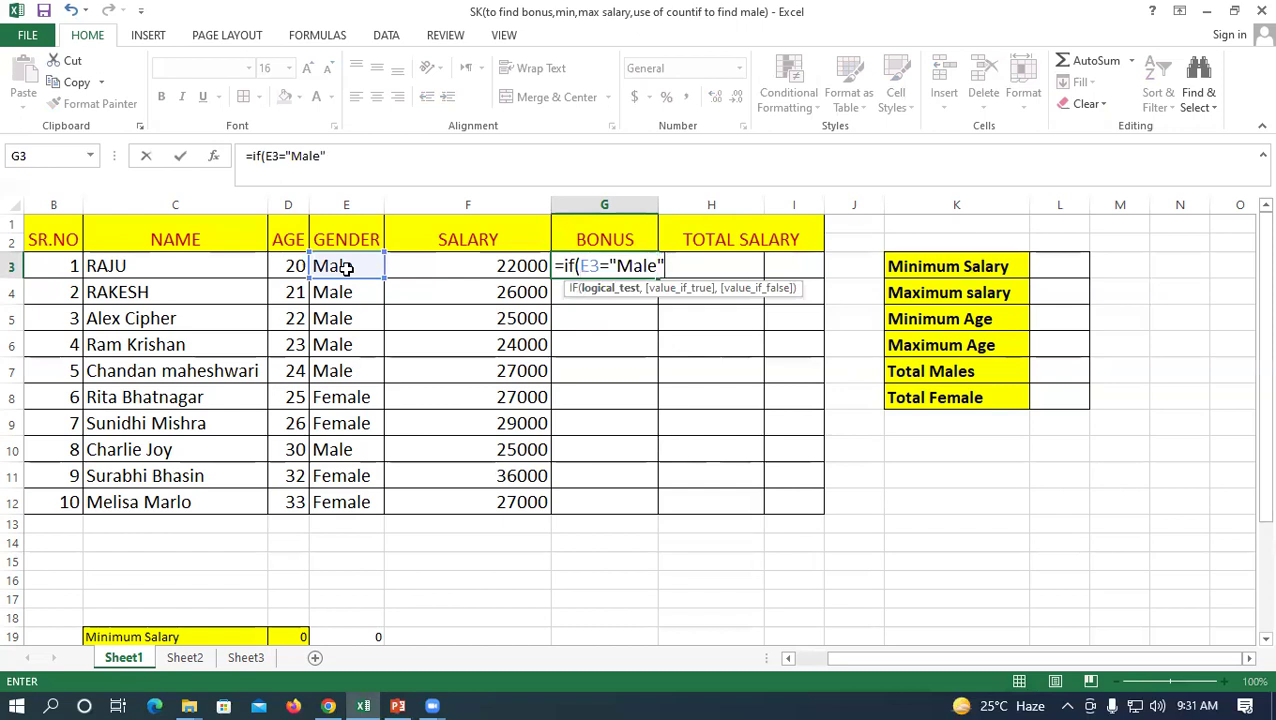
pyautogui.write(',')
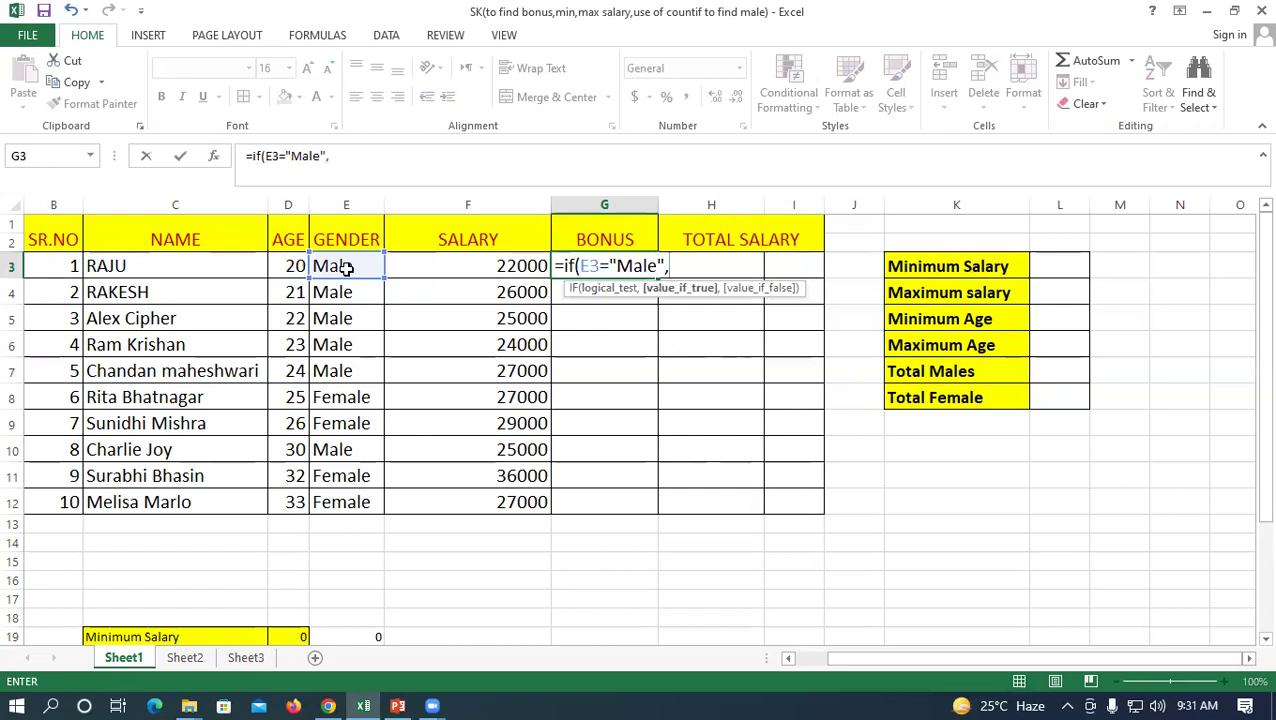
pyautogui.write('50')
pyautogui.press('BackSpace')
pyautogui.press('BackSpace')
pyautogui.write('"')
pyautogui.write('5000"')
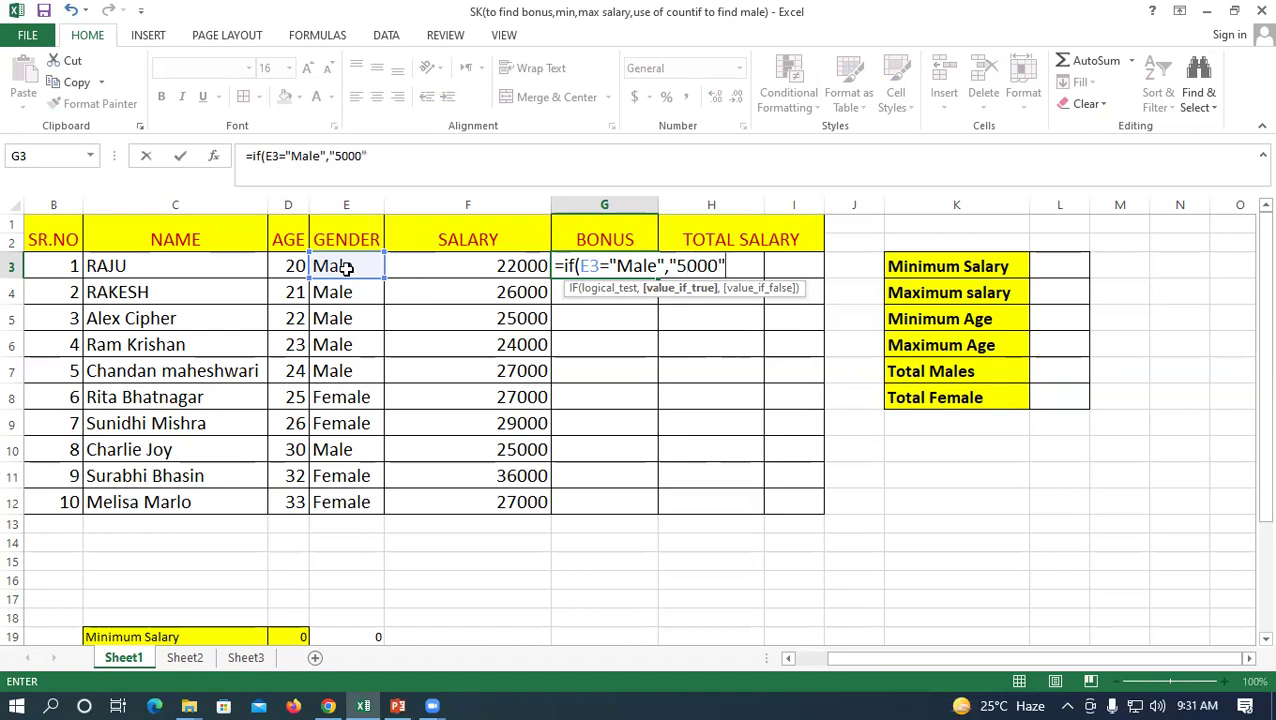
pyautogui.write(',')
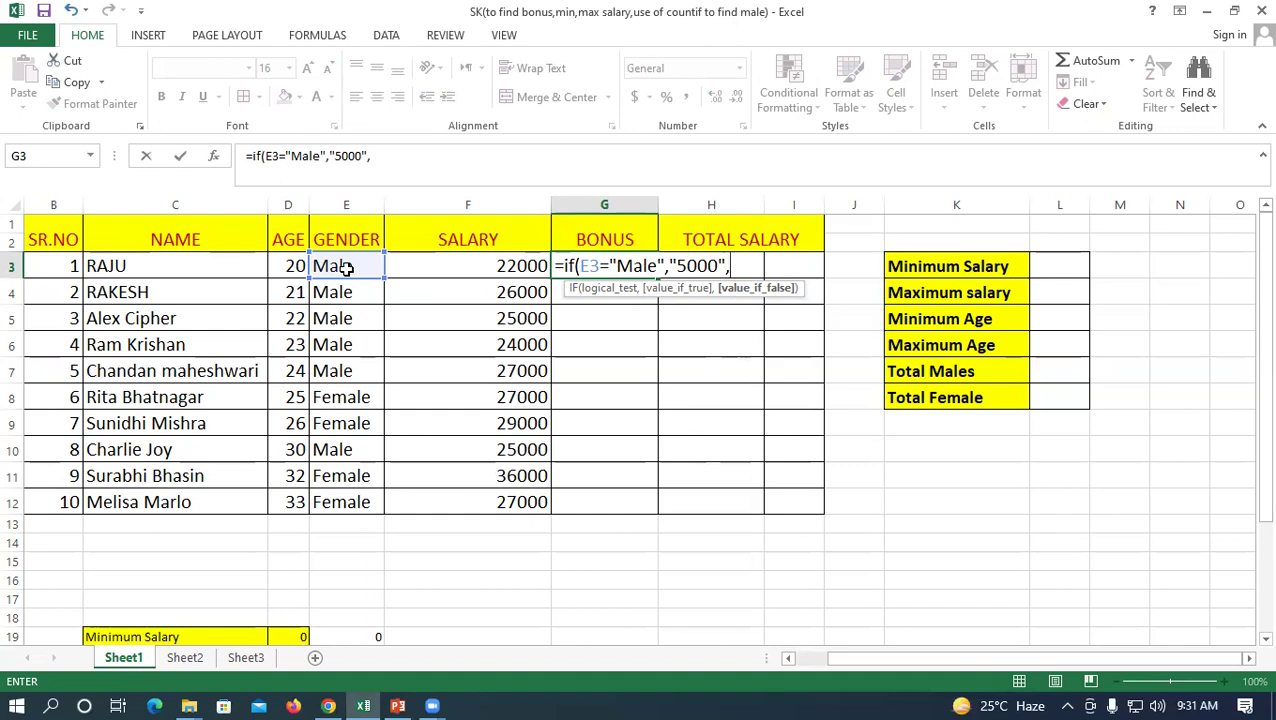
pyautogui.write('"')
pyautogui.write('4500"')
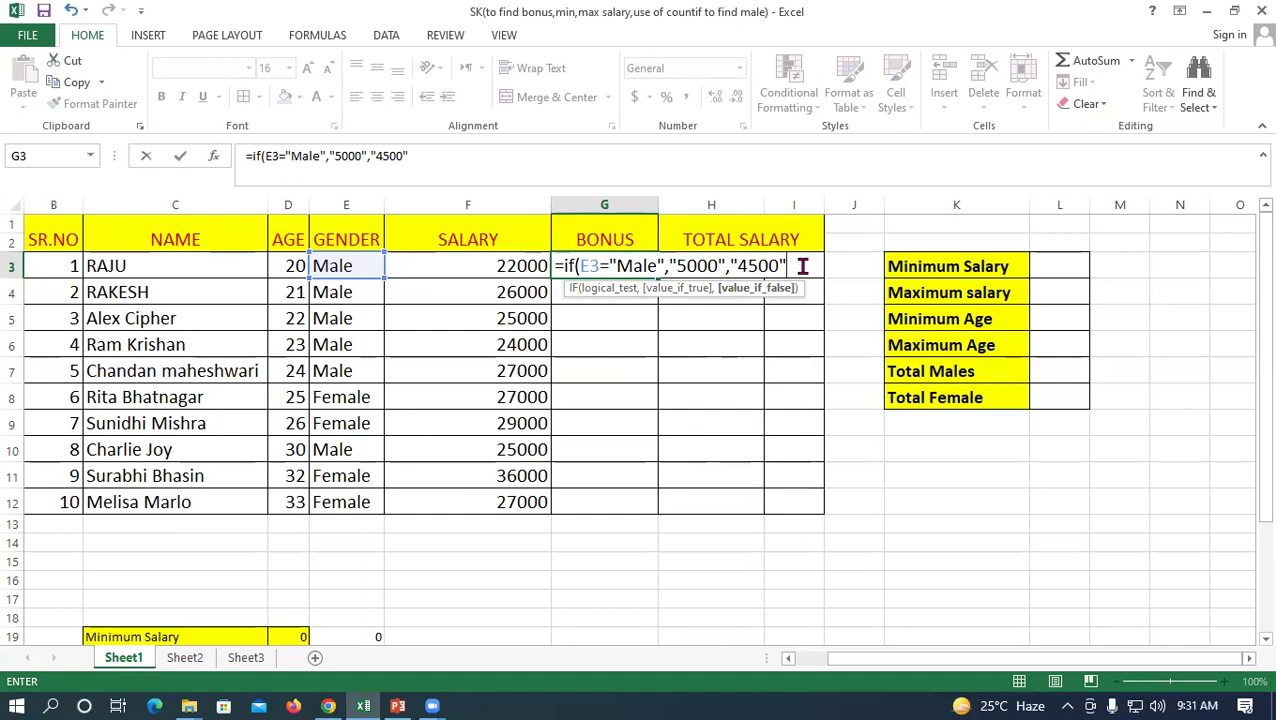
pyautogui.write(')')
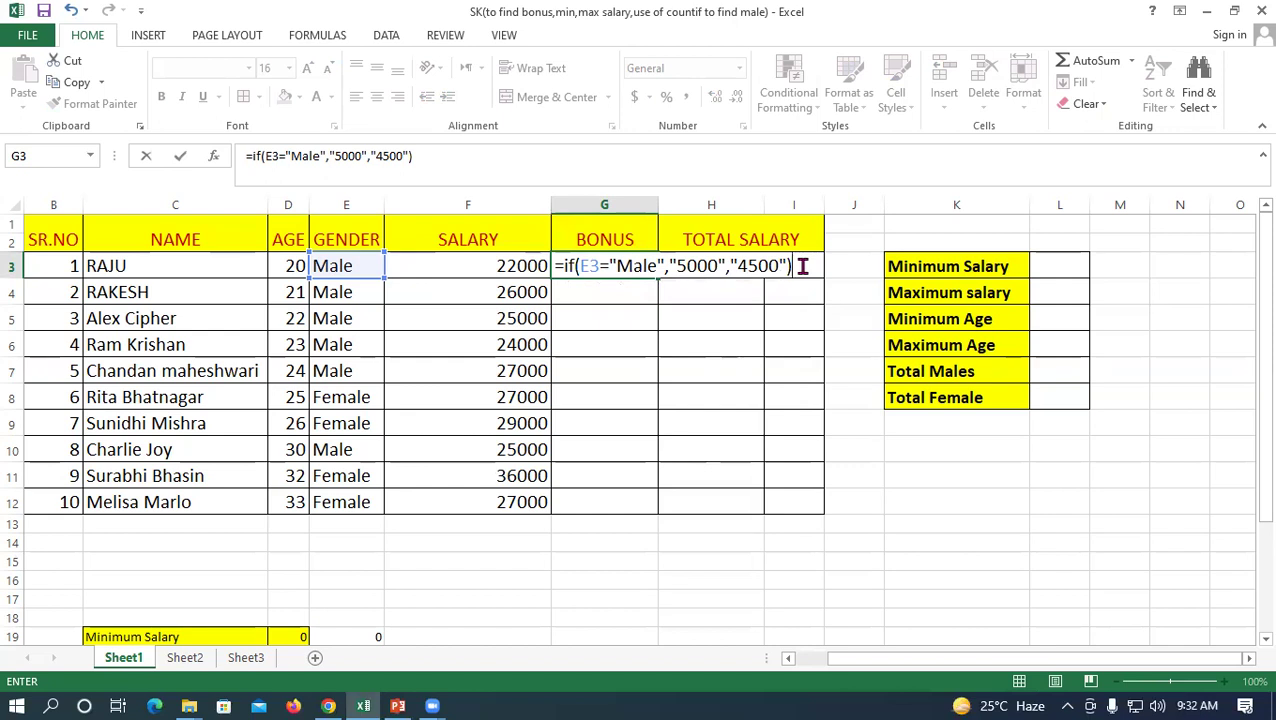
pyautogui.press('Return')
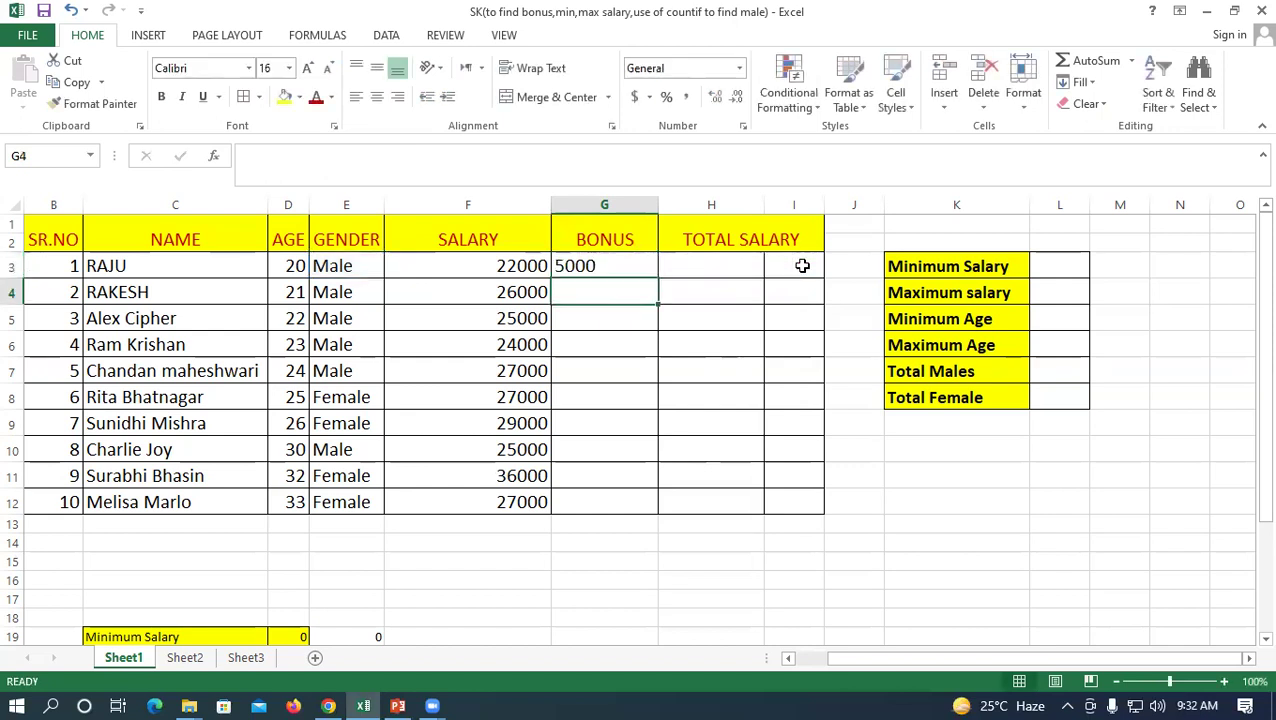
# Fill the bonus formula down to G12 and clear the GENDER entries in E3:E12
pyautogui.click(352, 268)
pyautogui.click(590, 270)
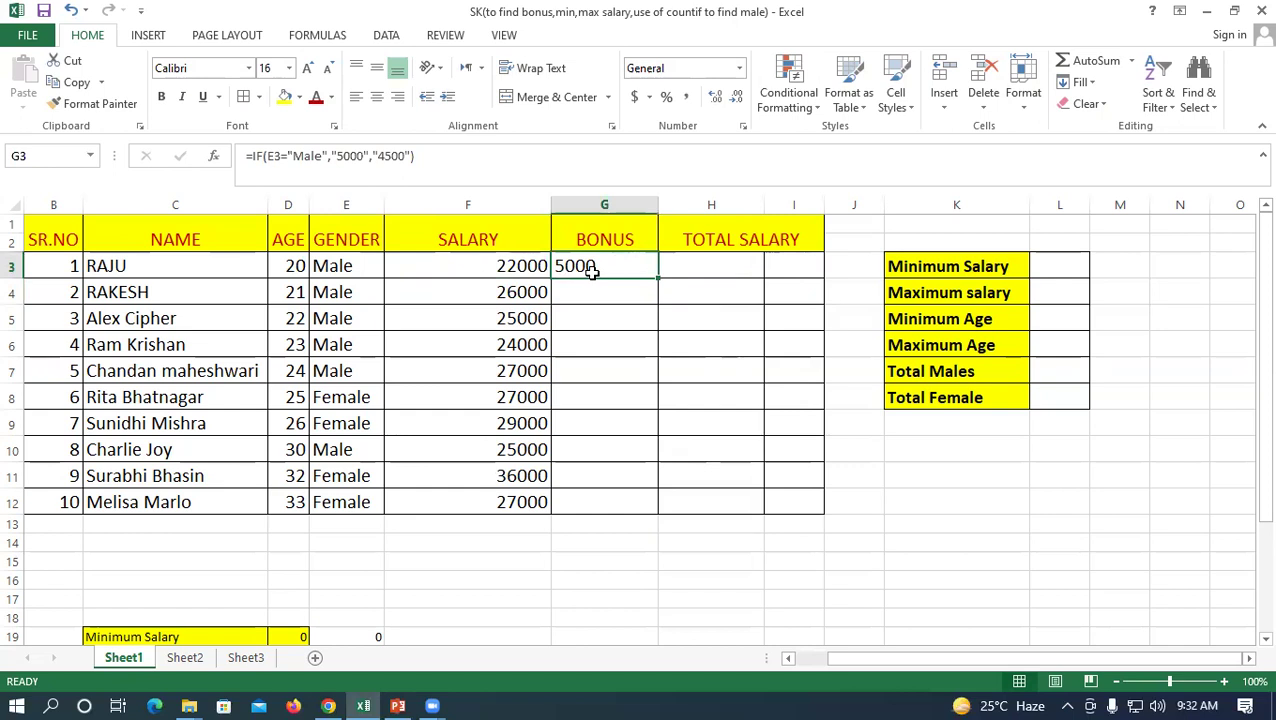
pyautogui.moveTo(659, 278); pyautogui.dragTo(710, 515)
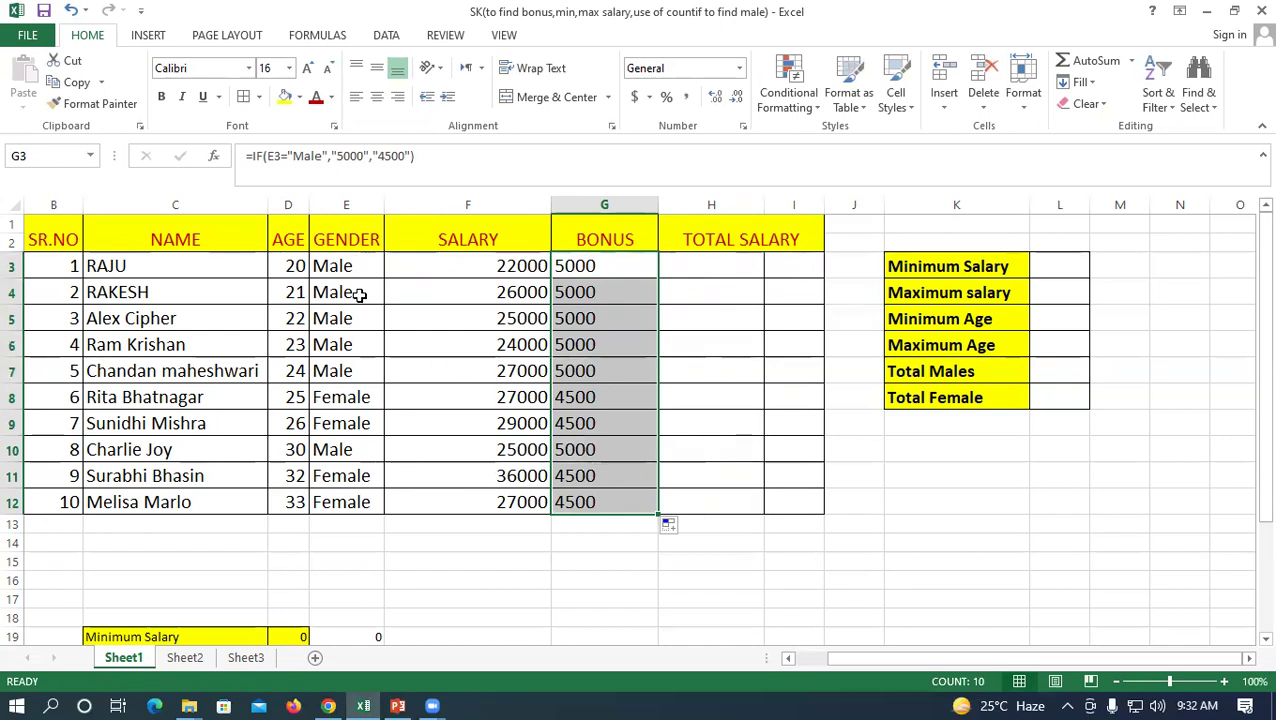
pyautogui.moveTo(342, 266); pyautogui.dragTo(357, 505)
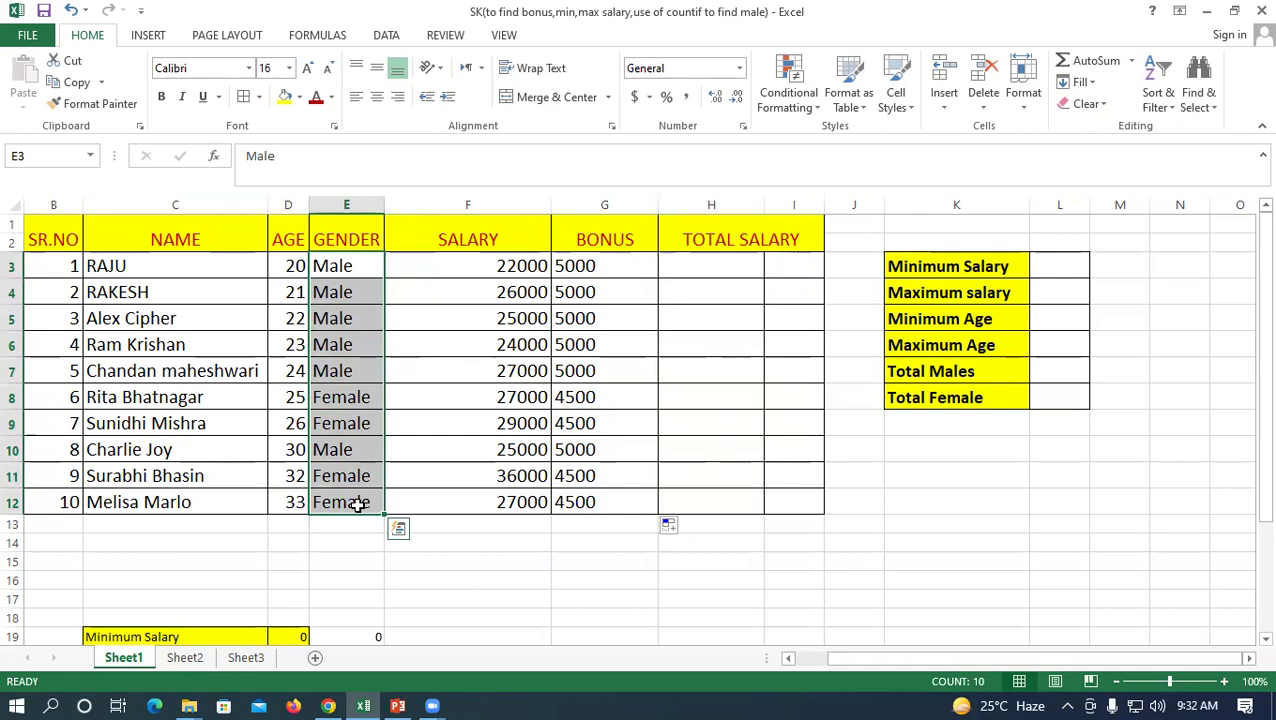
pyautogui.press('Delete')
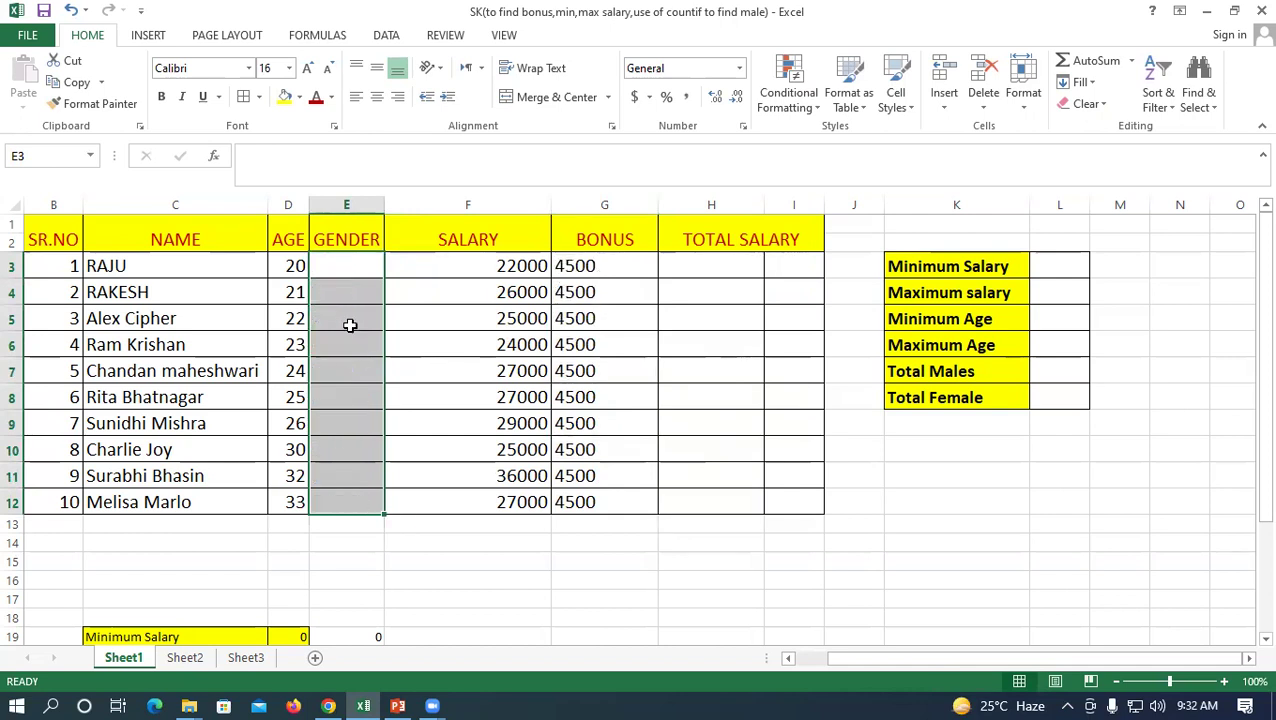
# Rename the GENDER heading in column E to Post
pyautogui.click(346, 227)
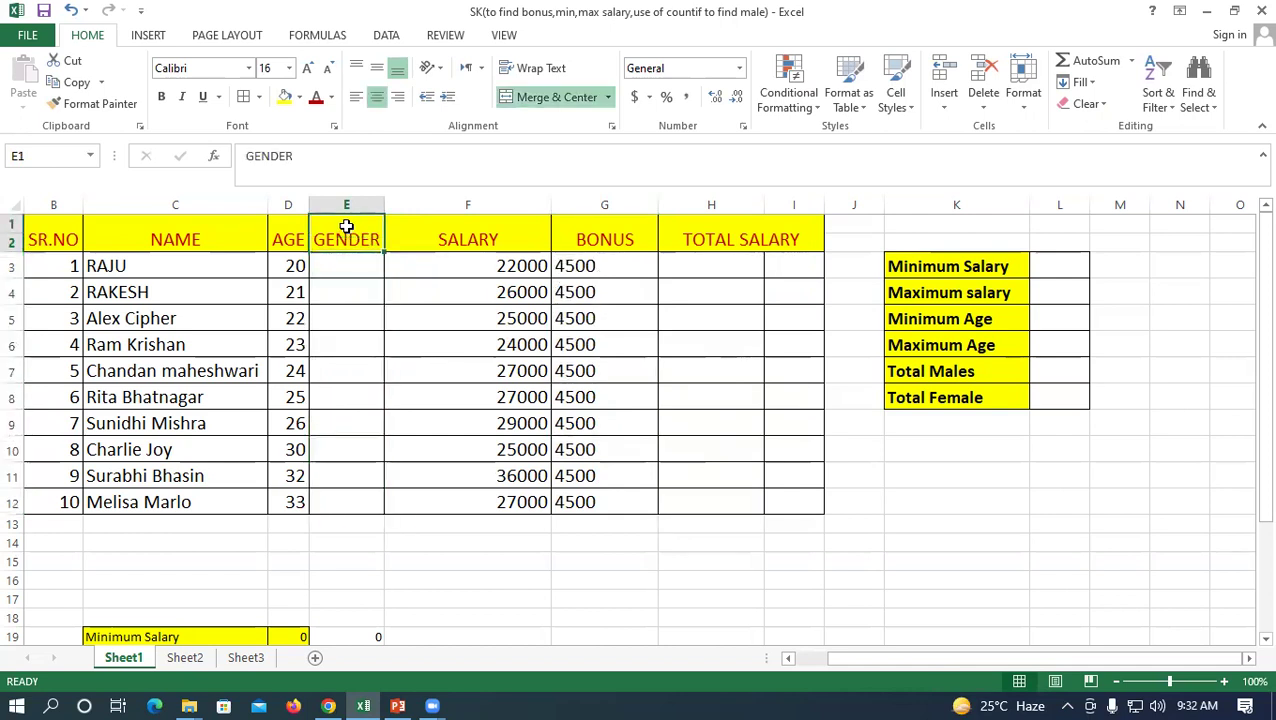
pyautogui.press('BackSpace')
pyautogui.write('Post')
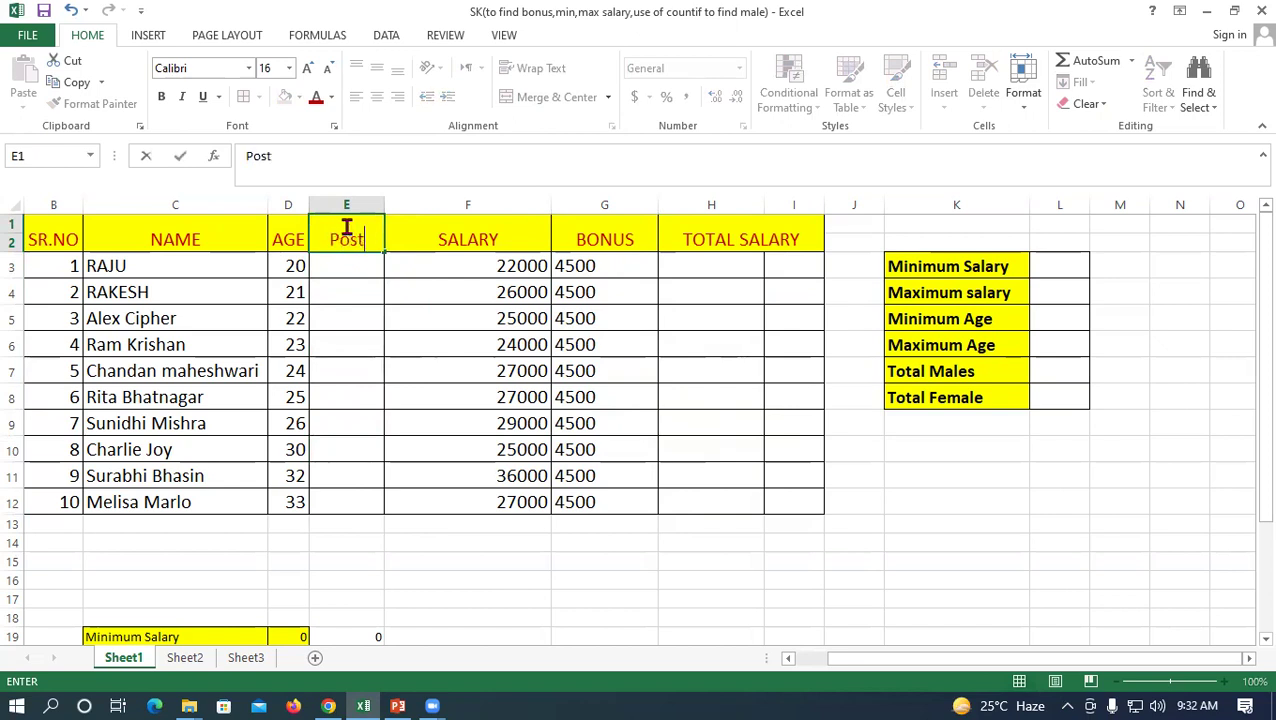
pyautogui.press('Return')
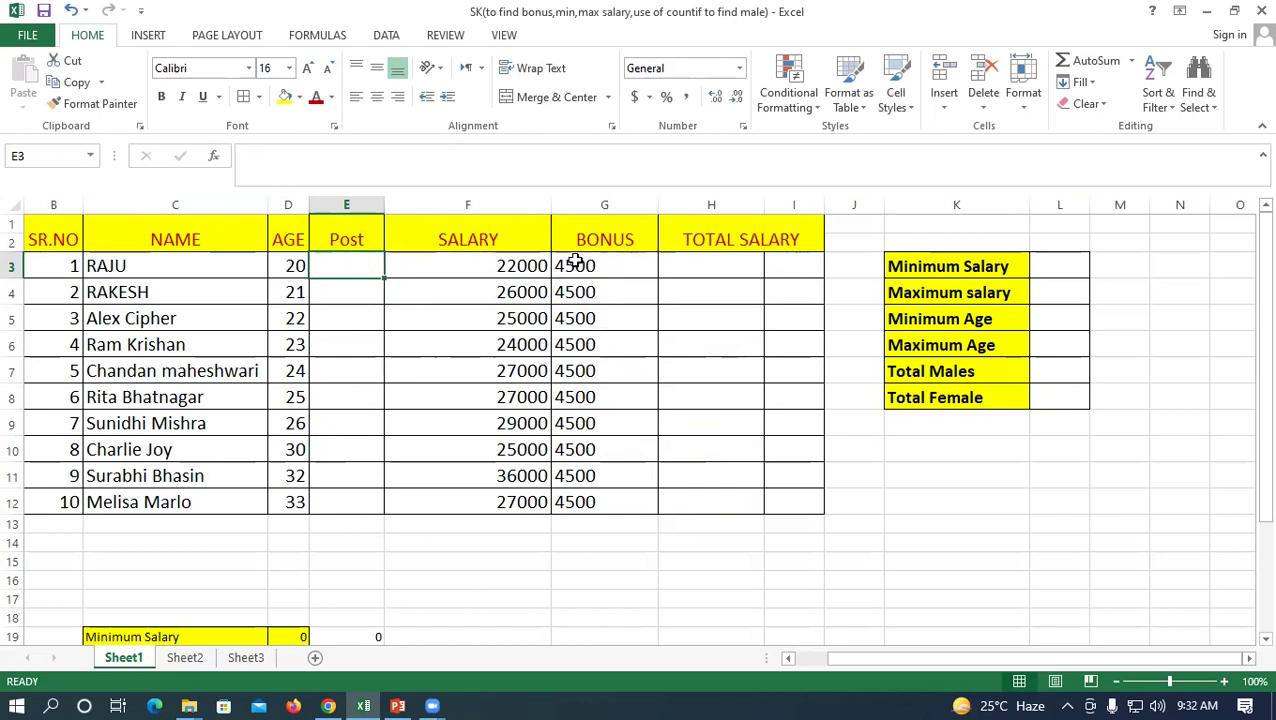
# Enter the posts Sale Man, Accountant and Worker in E3, E4 and E5
pyautogui.write('Sale ')
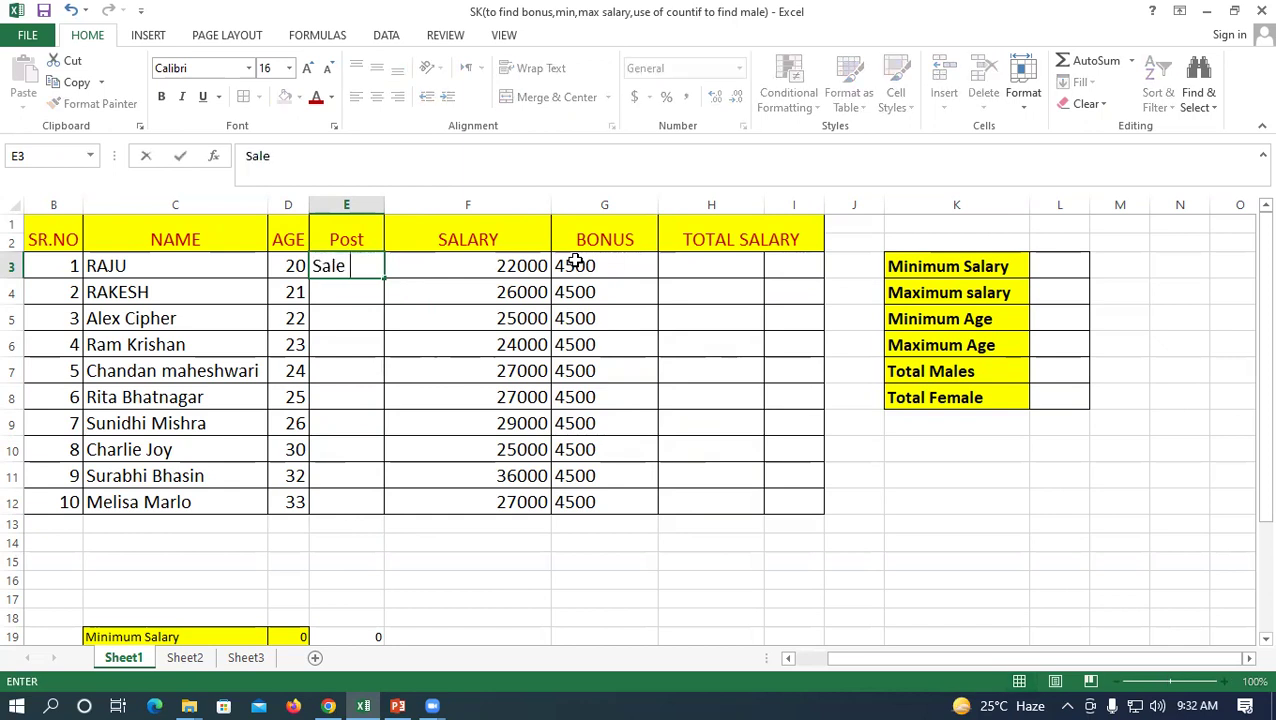
pyautogui.write('man')
pyautogui.press('BackSpace')
pyautogui.press('BackSpace')
pyautogui.press('BackSpace')
pyautogui.write('Man')
pyautogui.press('Return')
pyautogui.write('A')
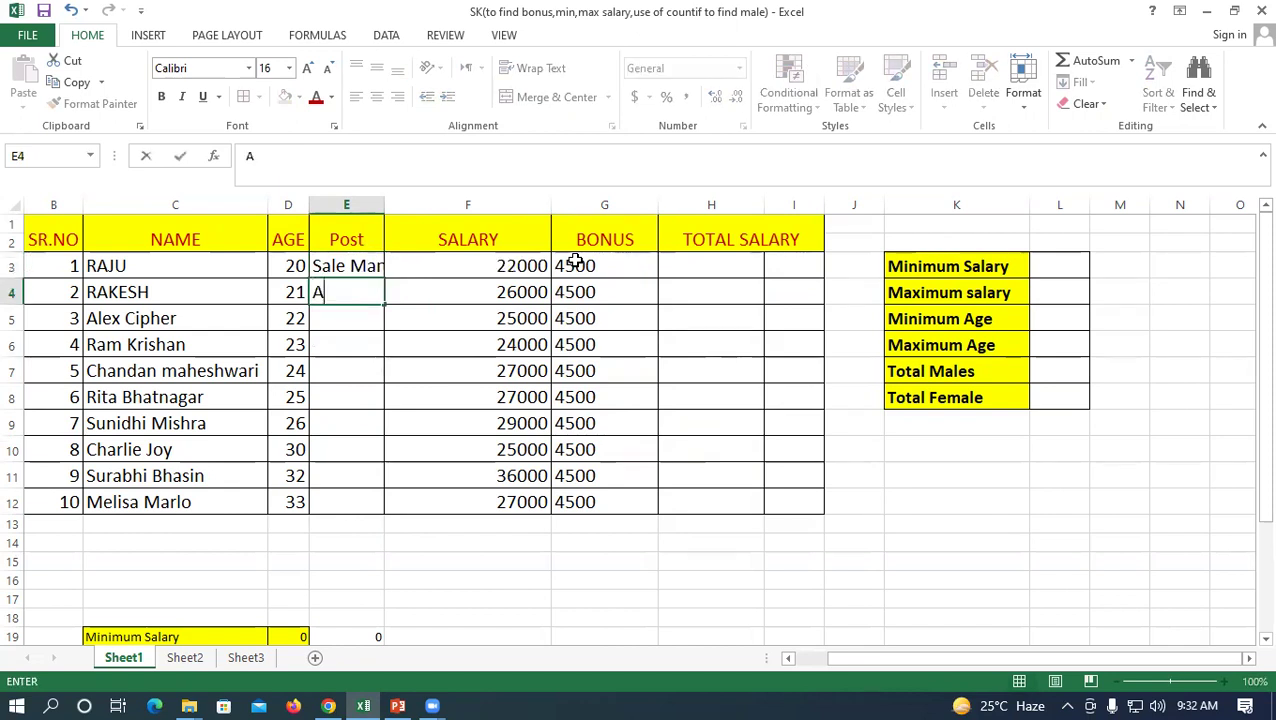
pyautogui.write('ccountant')
pyautogui.press('Return')
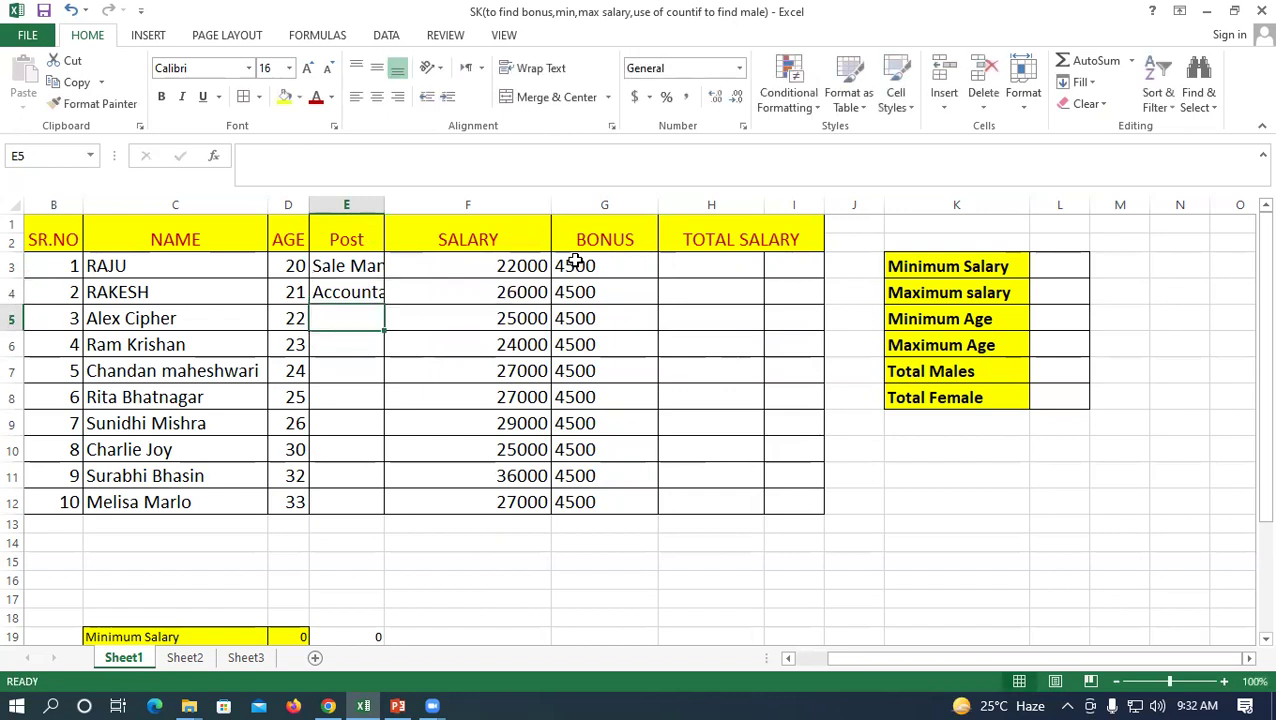
pyautogui.write('Worker')
pyautogui.press('Return')
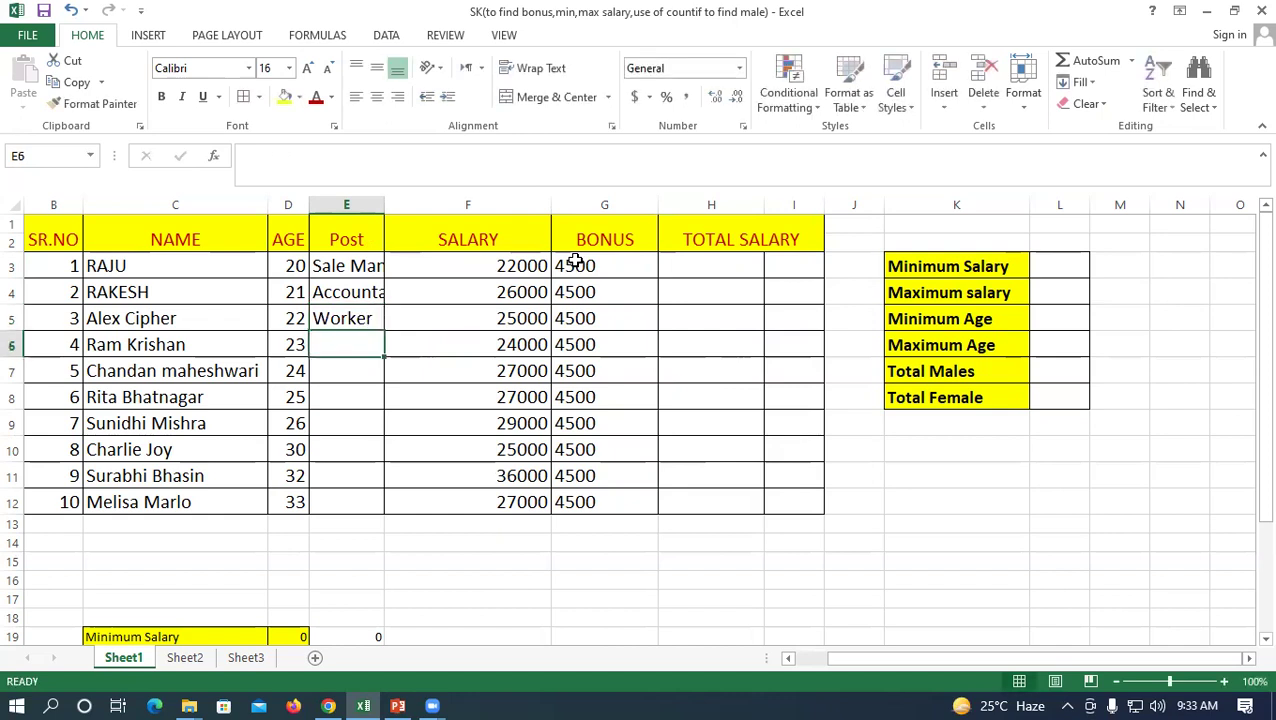
# Widen column E, repeat the three posts down to E12, and clear the bonuses in G3:G12
pyautogui.moveTo(384, 204); pyautogui.dragTo(413, 197)
pyautogui.moveTo(353, 268)
pyautogui.mouseDown()
pyautogui.moveTo(356, 320)
pyautogui.moveTo(432, 513)
pyautogui.mouseUp()
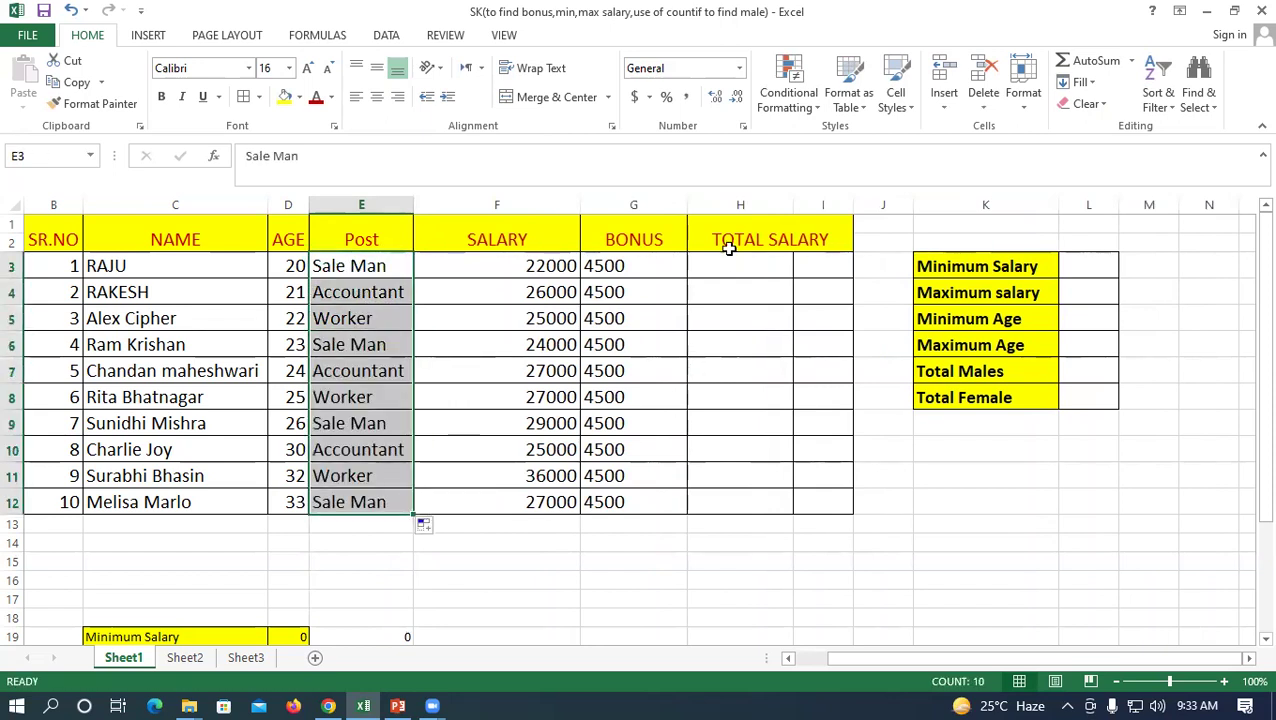
pyautogui.doubleClick(613, 265)
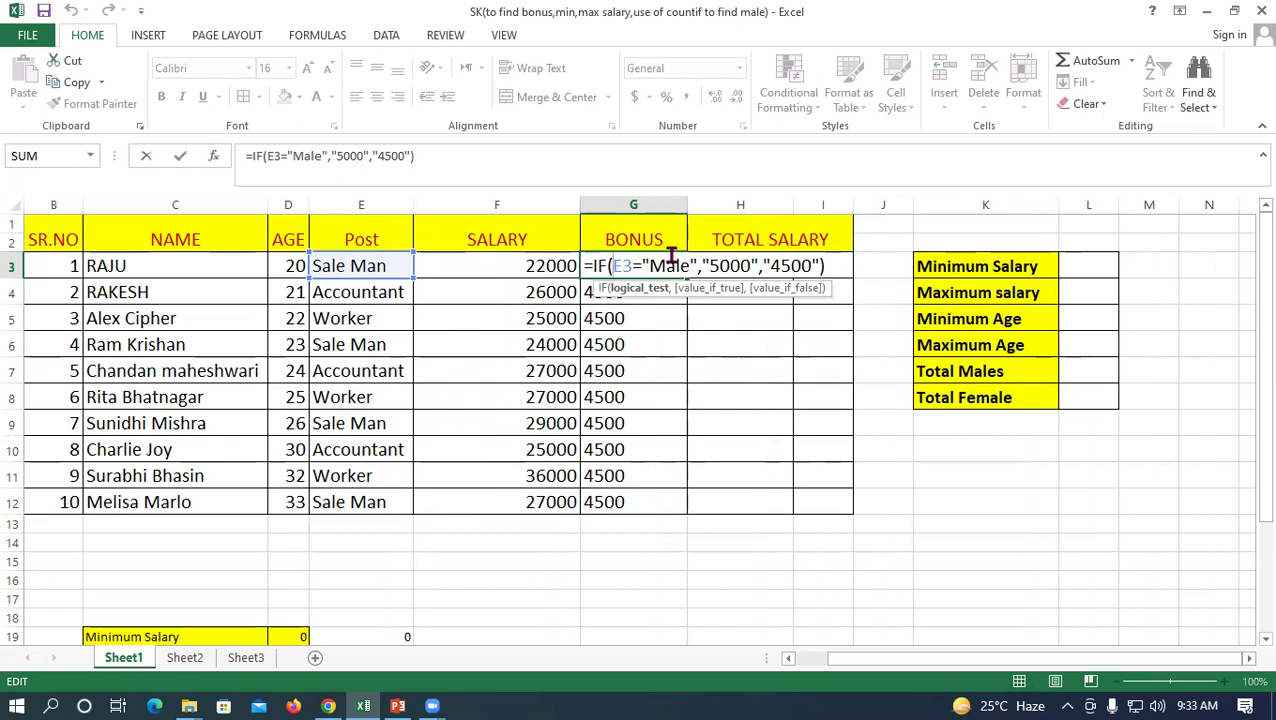
pyautogui.press('Return')
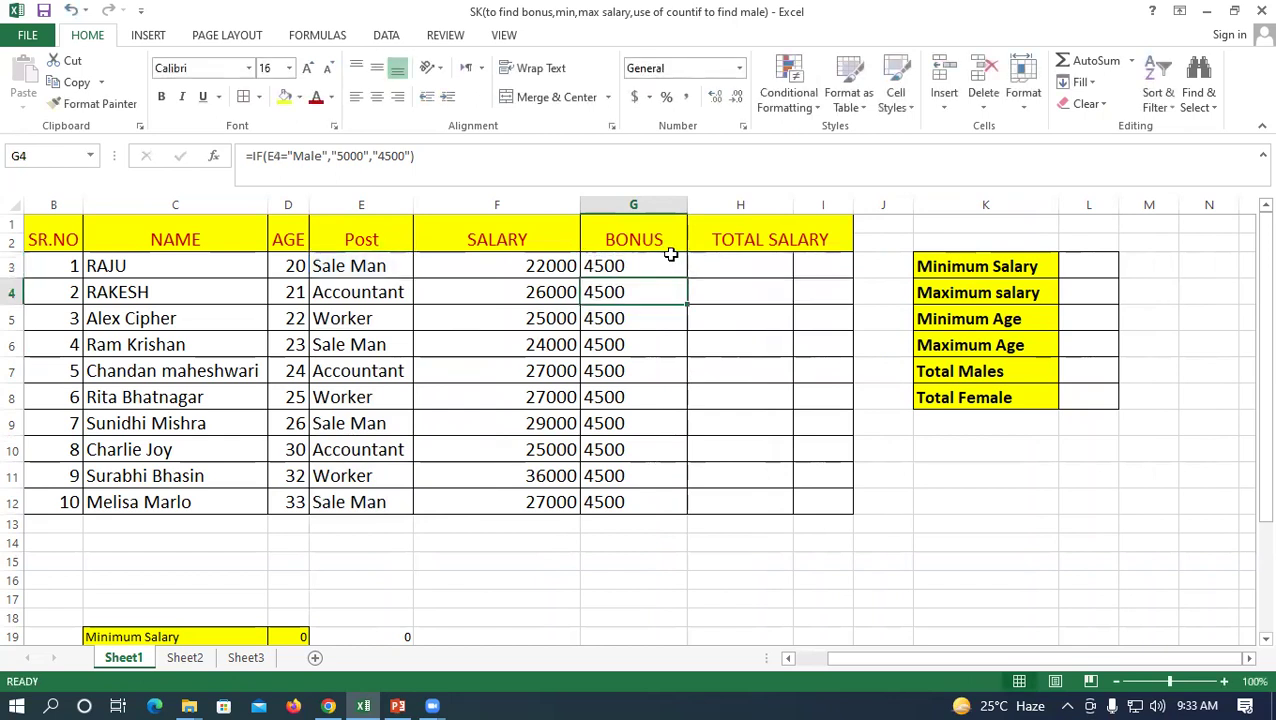
pyautogui.click(643, 267)
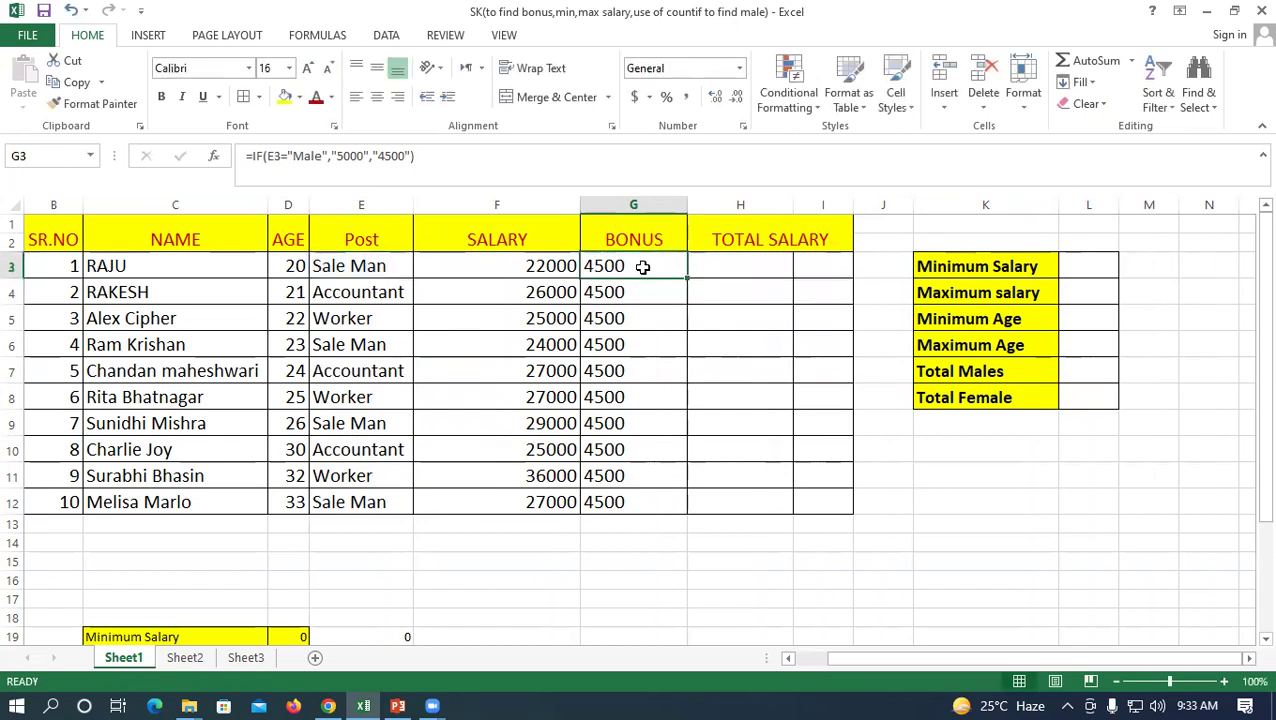
pyautogui.moveTo(643, 267); pyautogui.dragTo(645, 503)
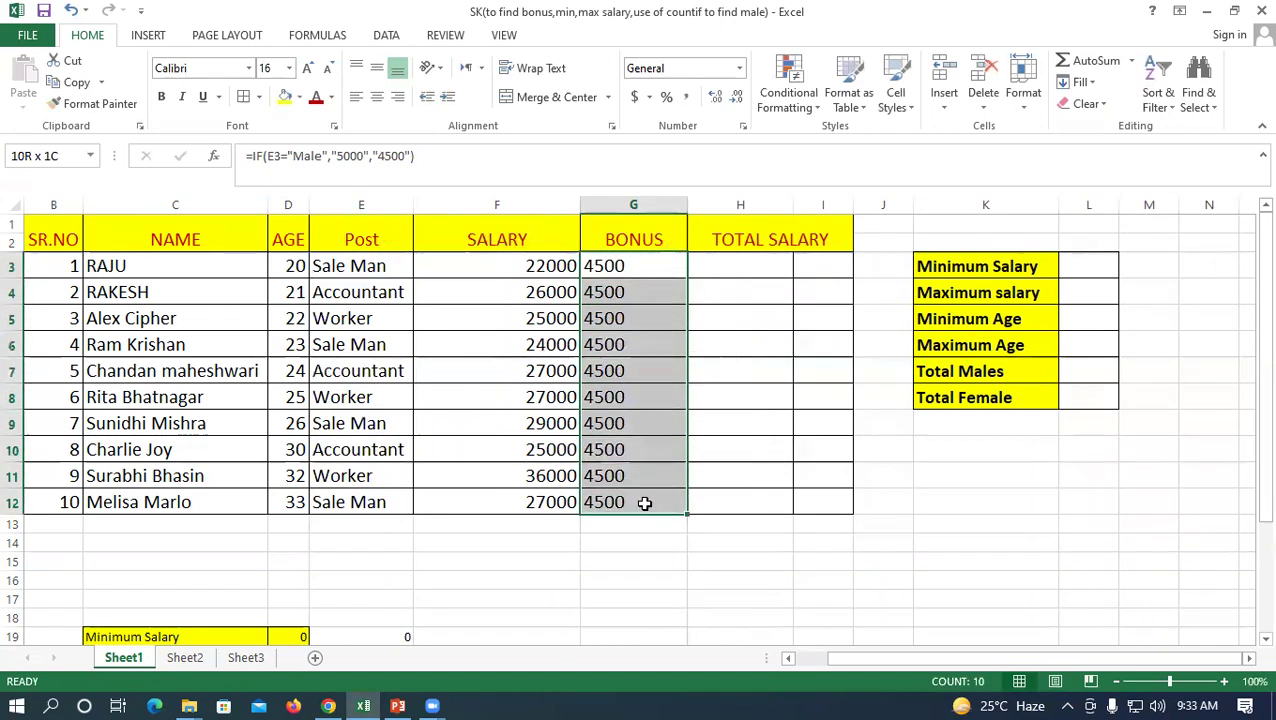
pyautogui.press('Delete')
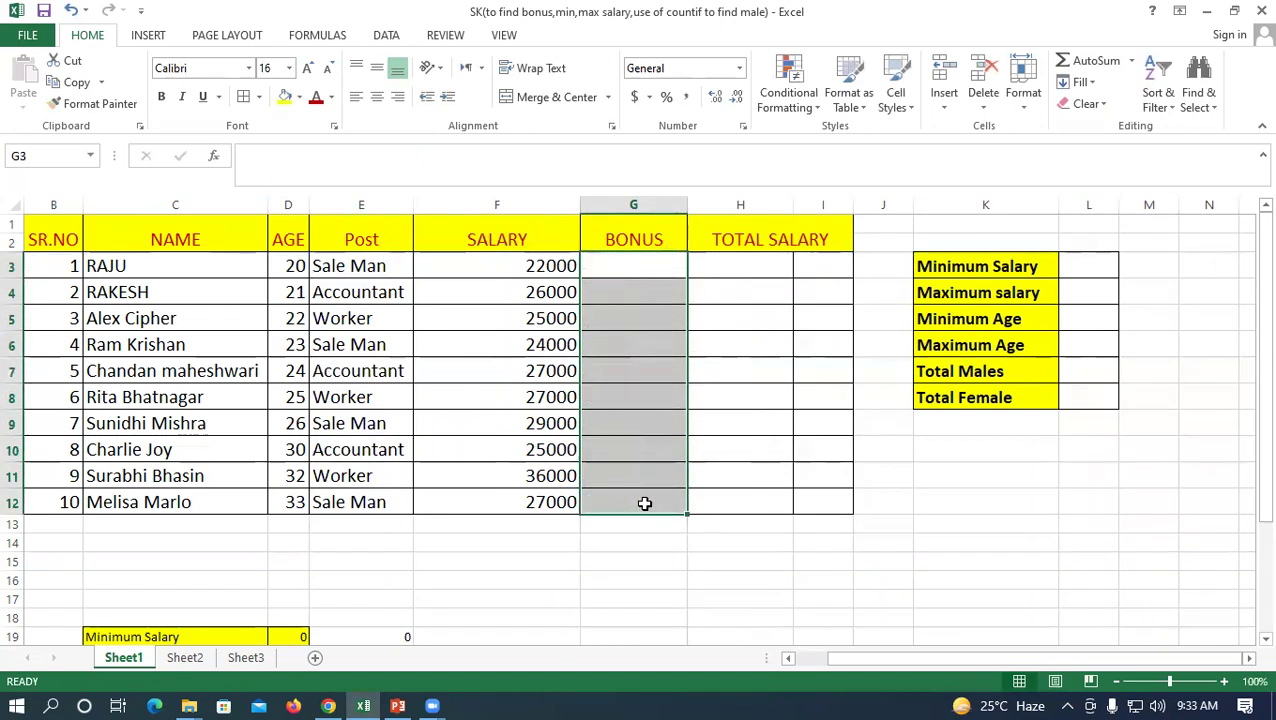
# In G3 enter =IF(E3="Sale Man","5000",IF(E3="Accountant","6000","4000"))
pyautogui.click(655, 262)
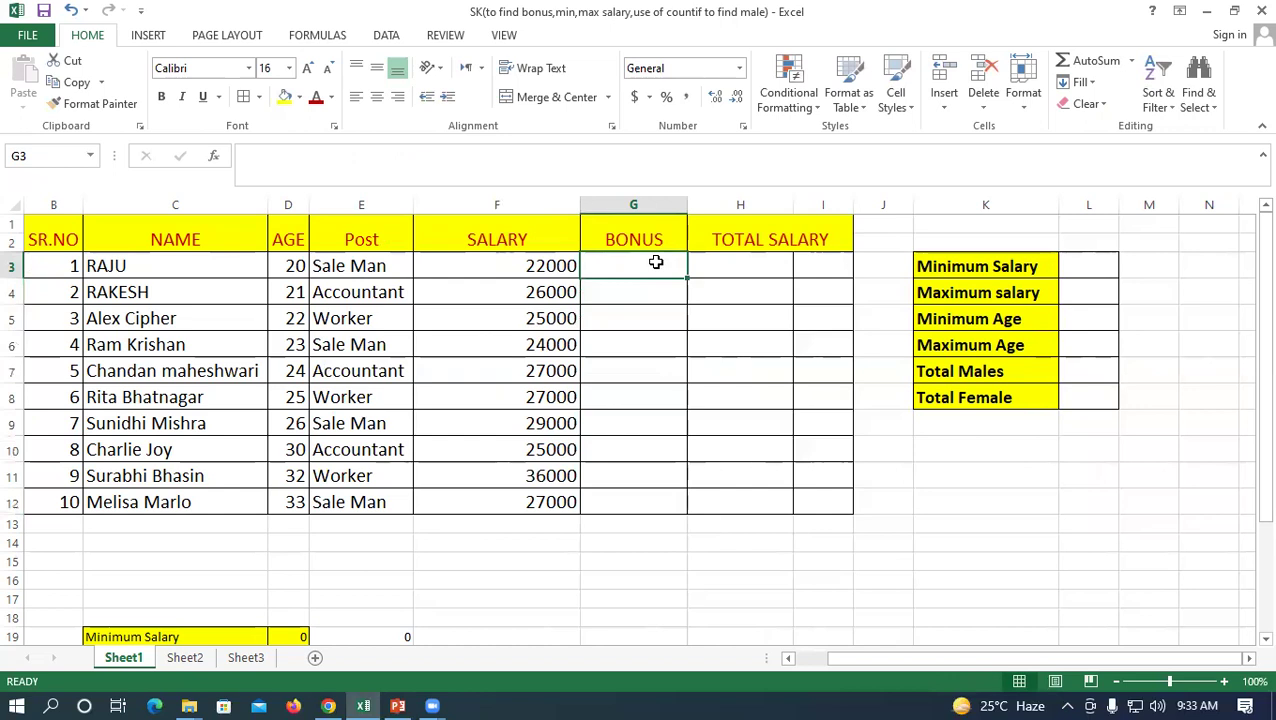
pyautogui.write('=')
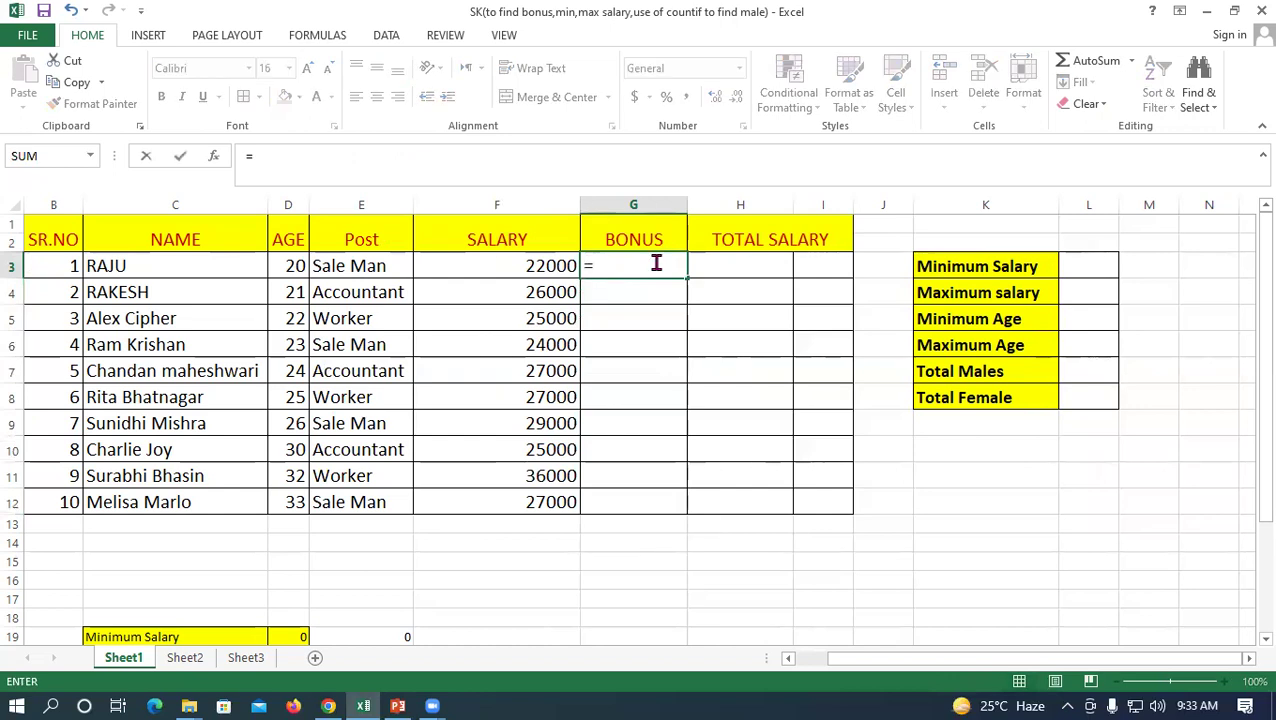
pyautogui.write('if(')
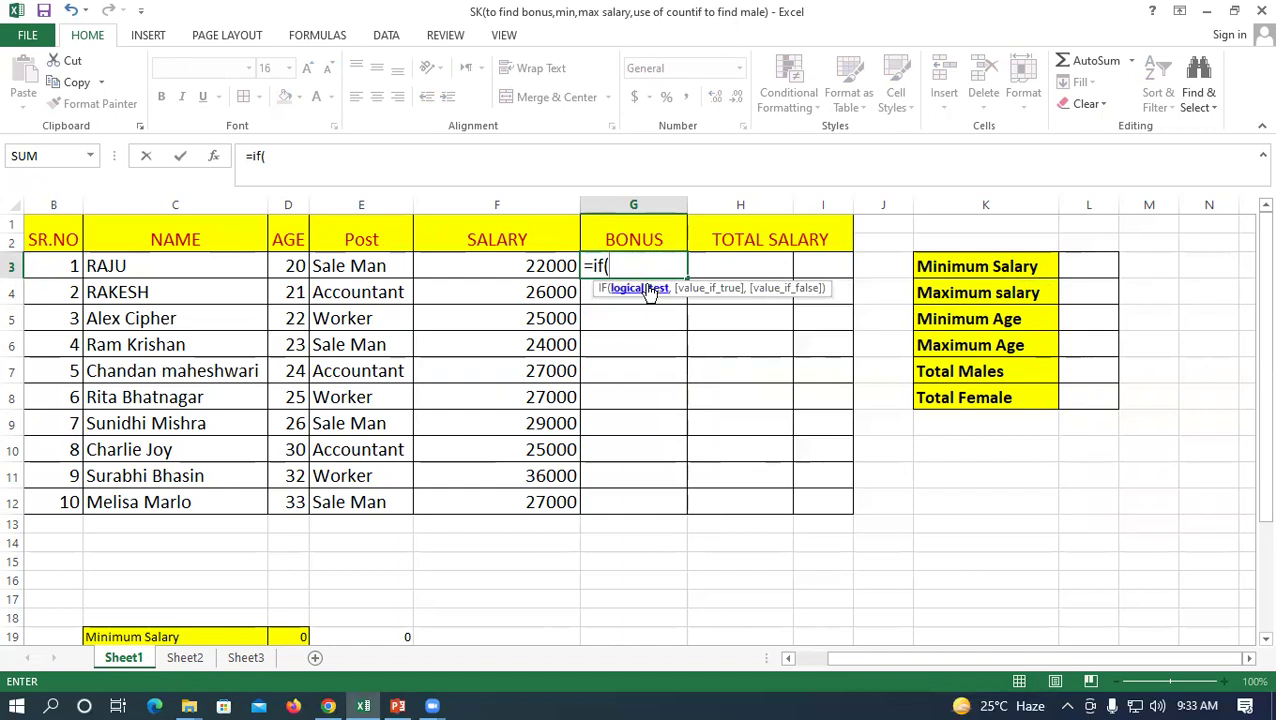
pyautogui.click(361, 268)
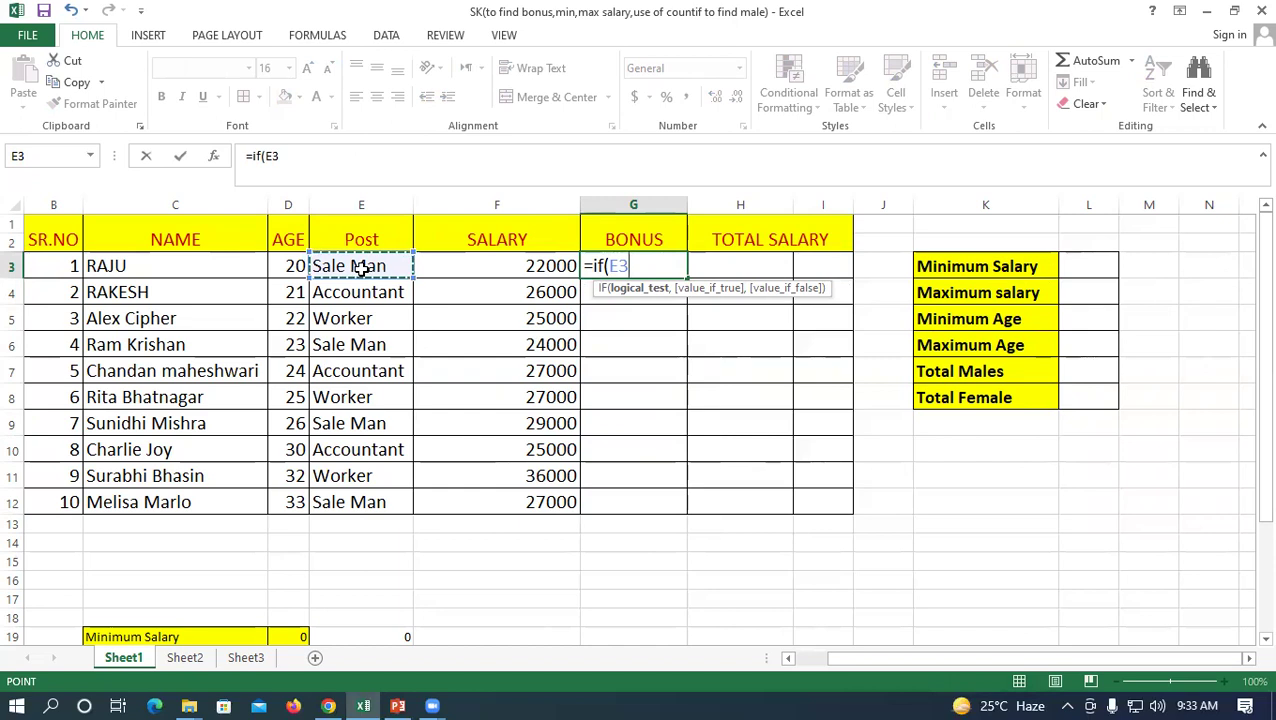
pyautogui.write('="')
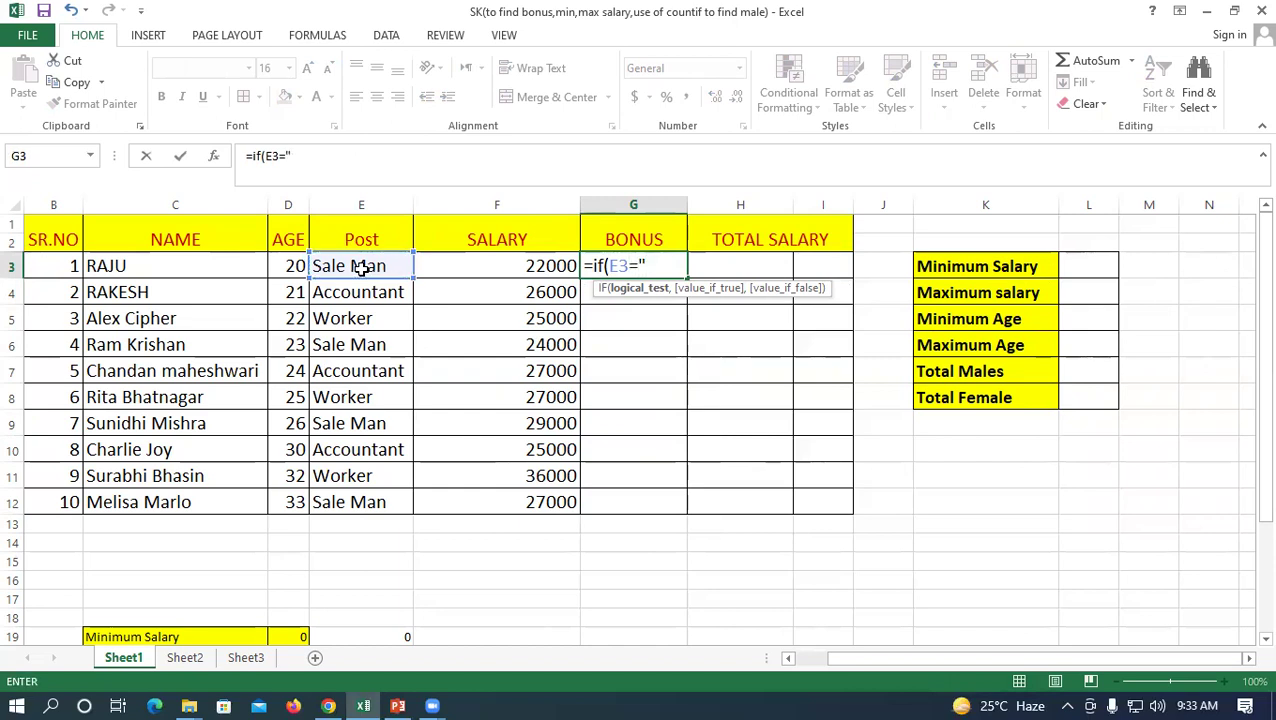
pyautogui.write('Sale Man",')
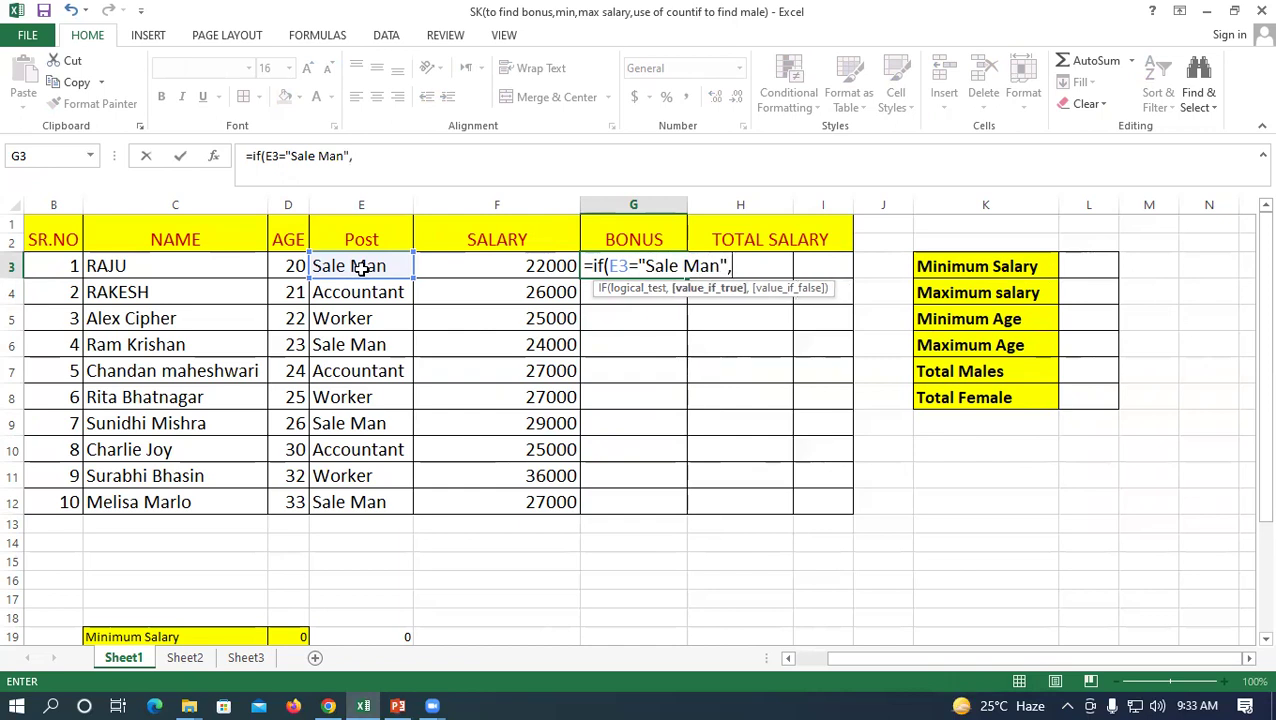
pyautogui.write('5')
pyautogui.press('BackSpace')
pyautogui.write('"')
pyautogui.write('5000')
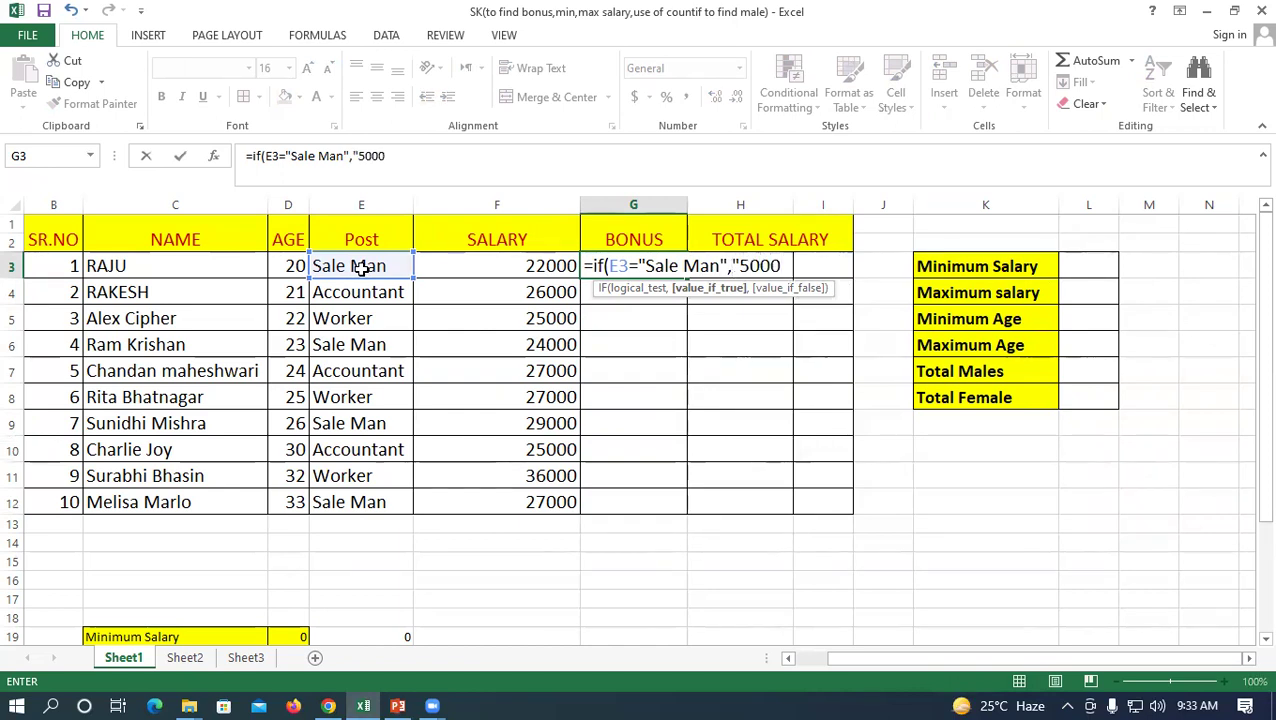
pyautogui.write('",')
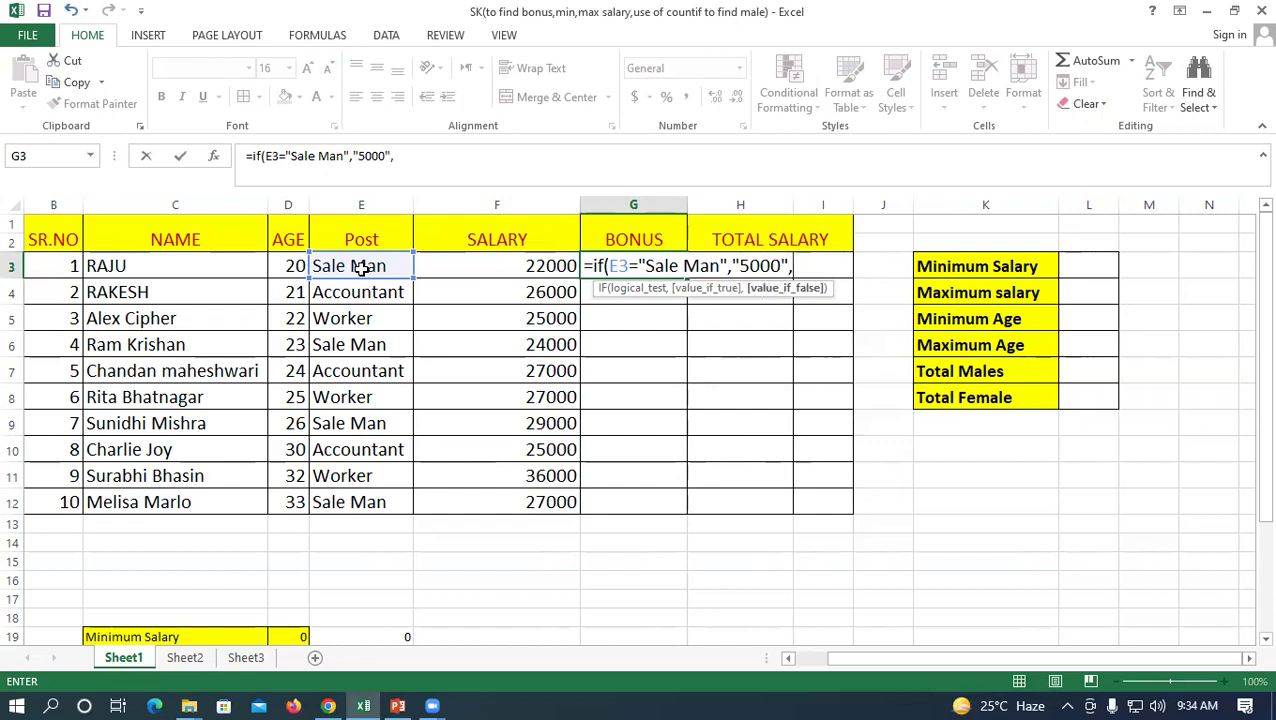
pyautogui.write('if')
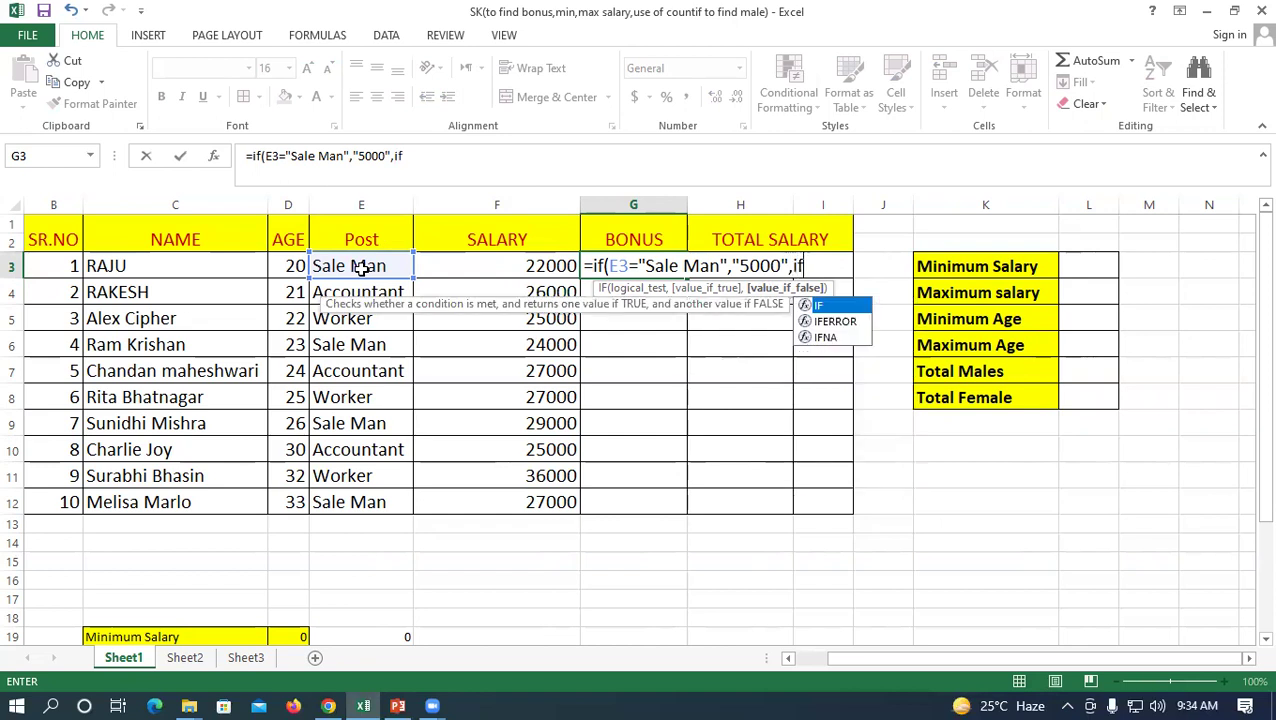
pyautogui.write('(')
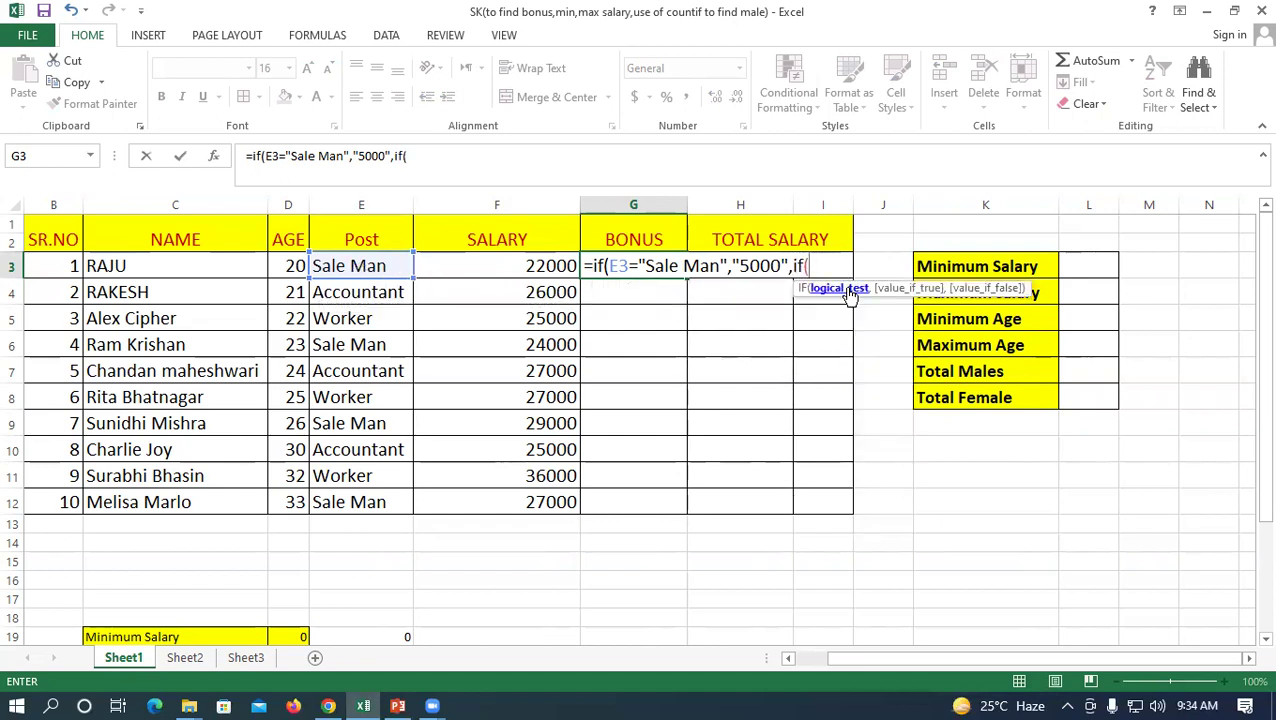
pyautogui.click(362, 266)
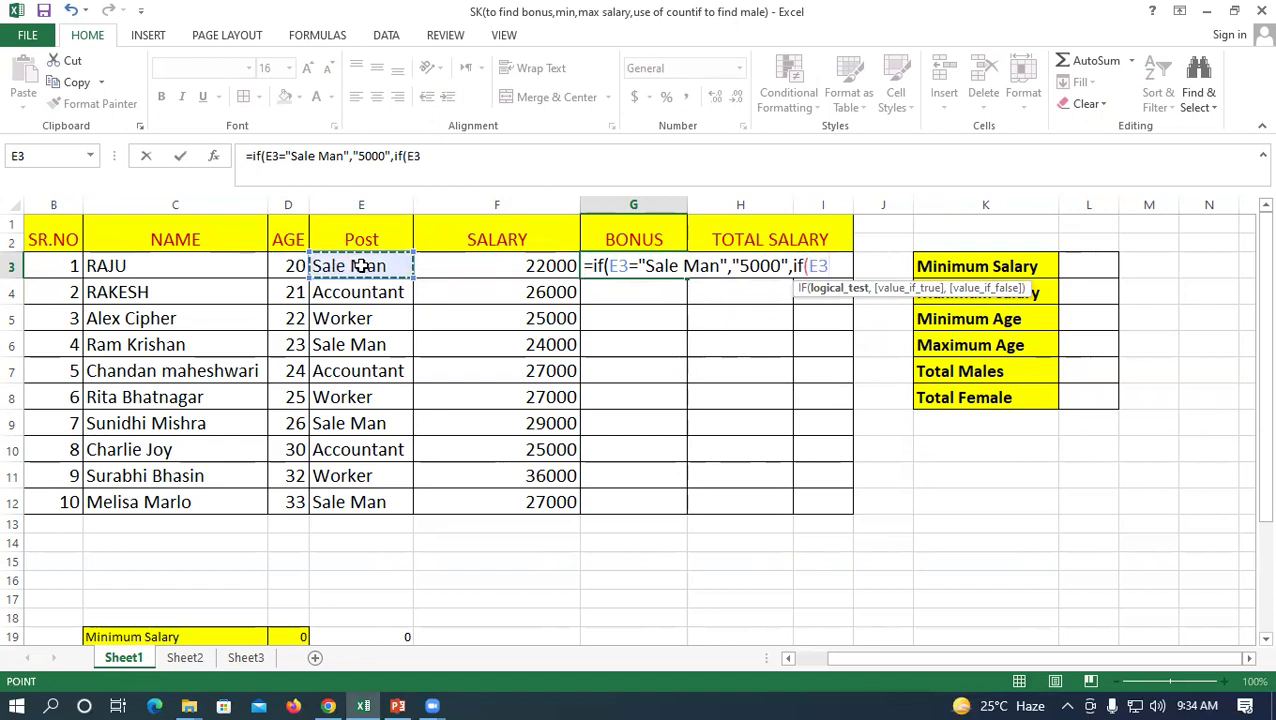
pyautogui.write('="Acc')
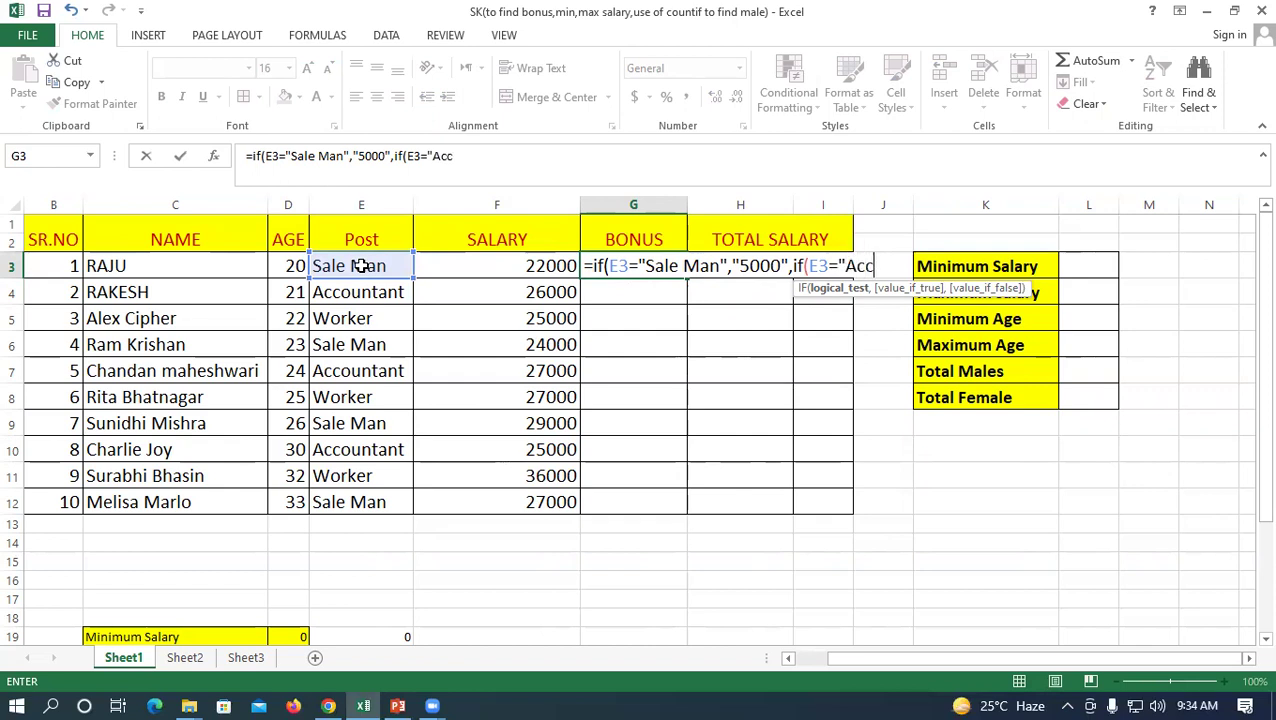
pyautogui.write('ounta')
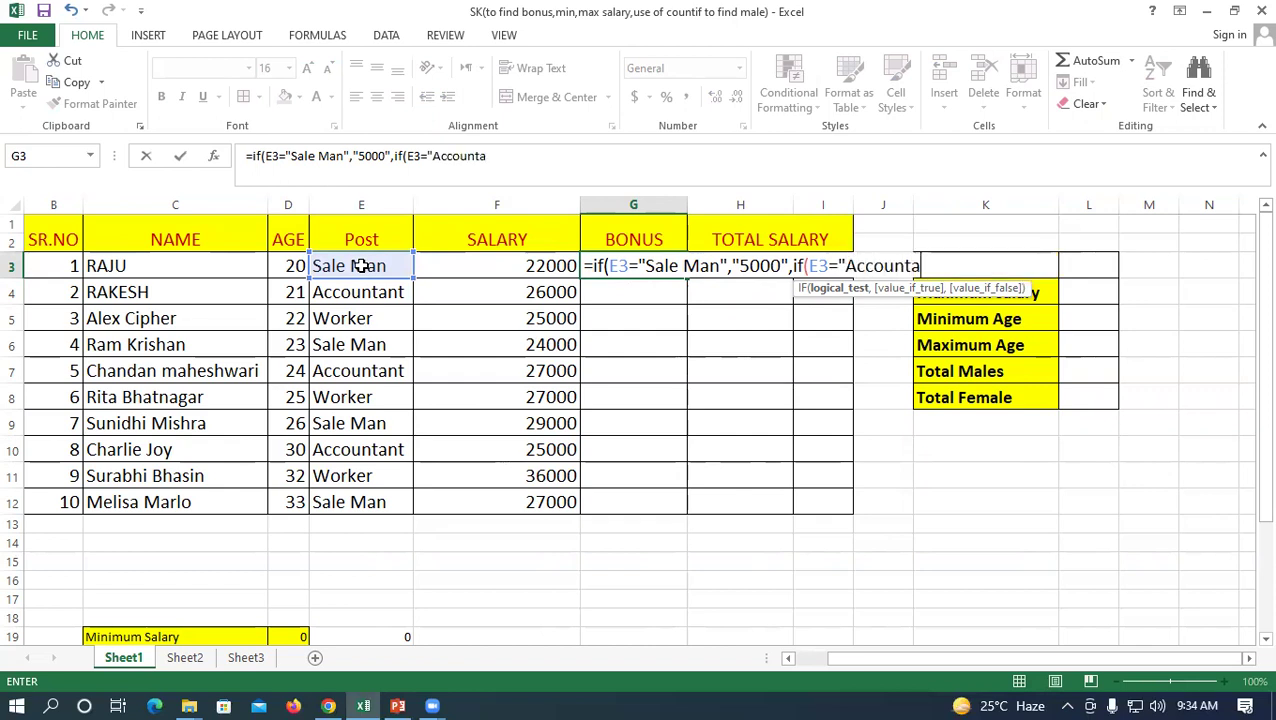
pyautogui.write('nt')
pyautogui.write('","')
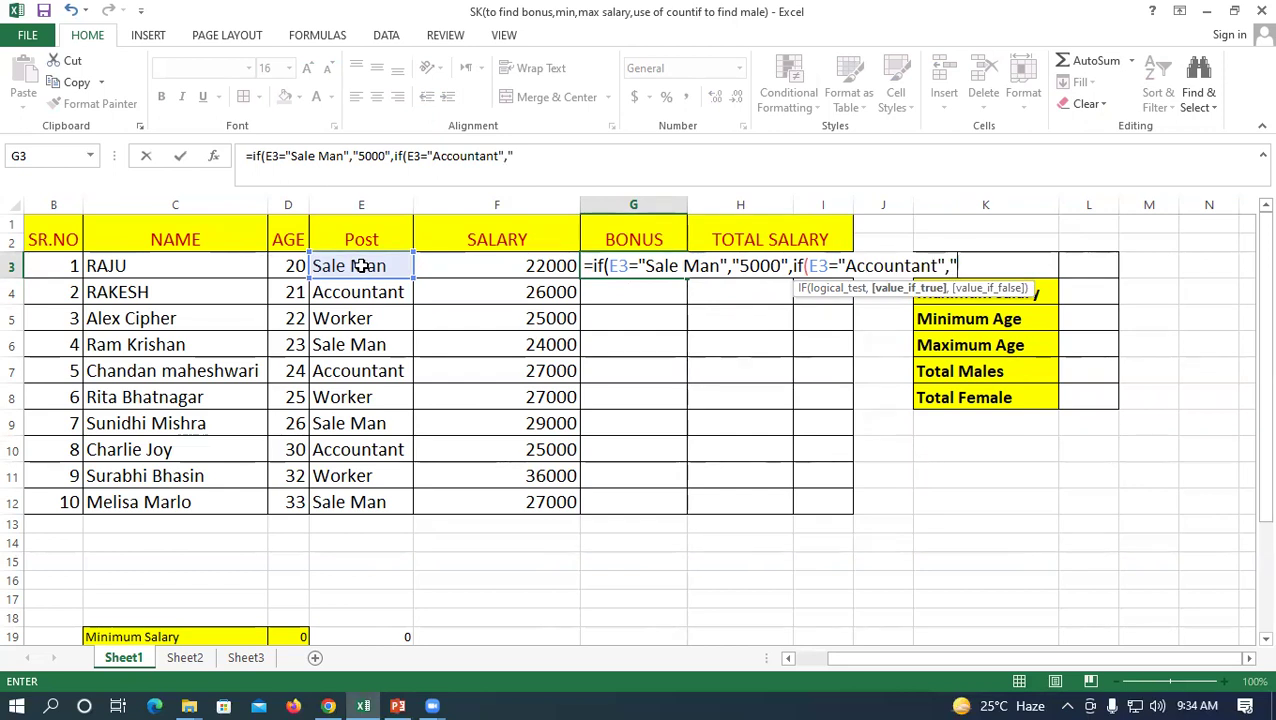
pyautogui.write('6000')
pyautogui.write('"')
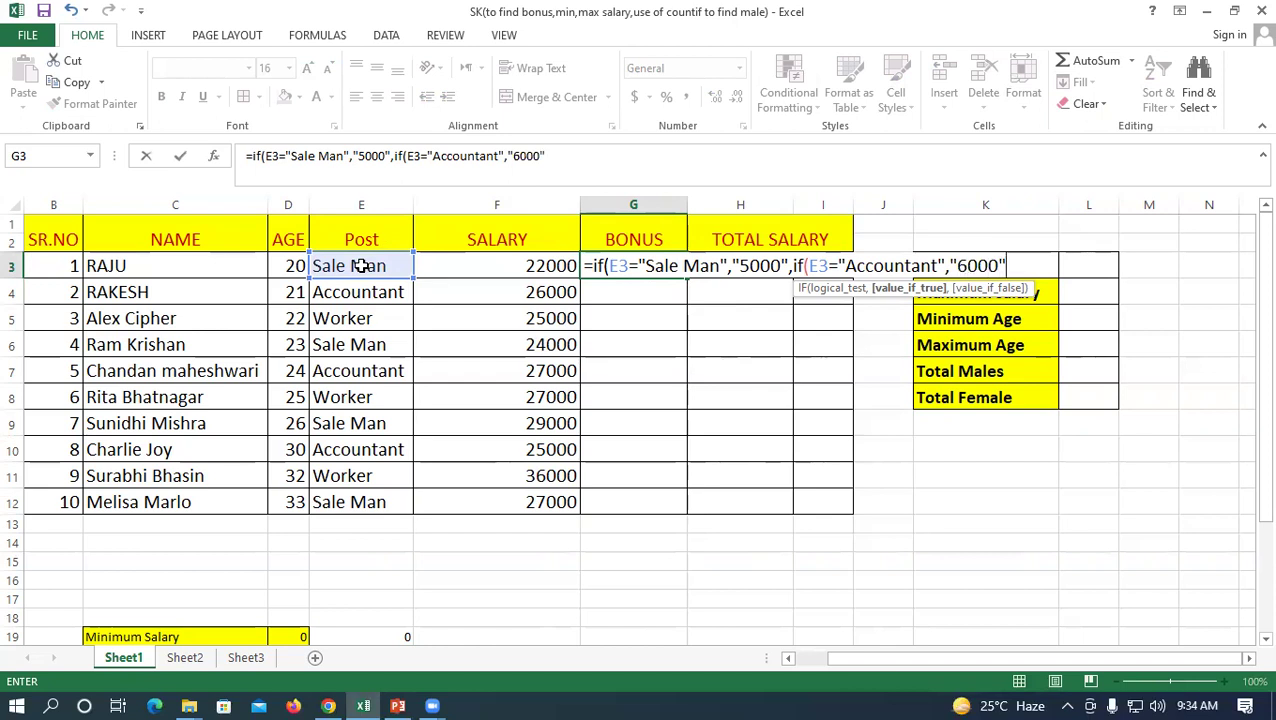
pyautogui.write(',')
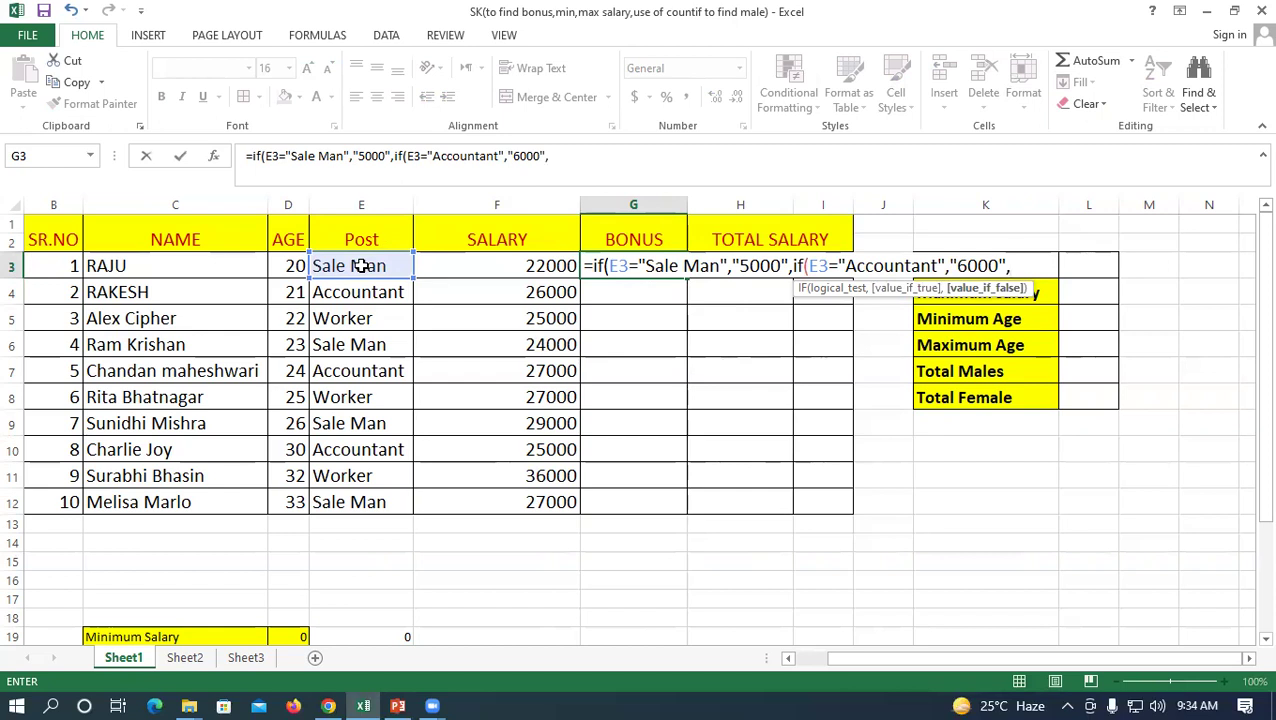
pyautogui.write('"')
pyautogui.write('4000')
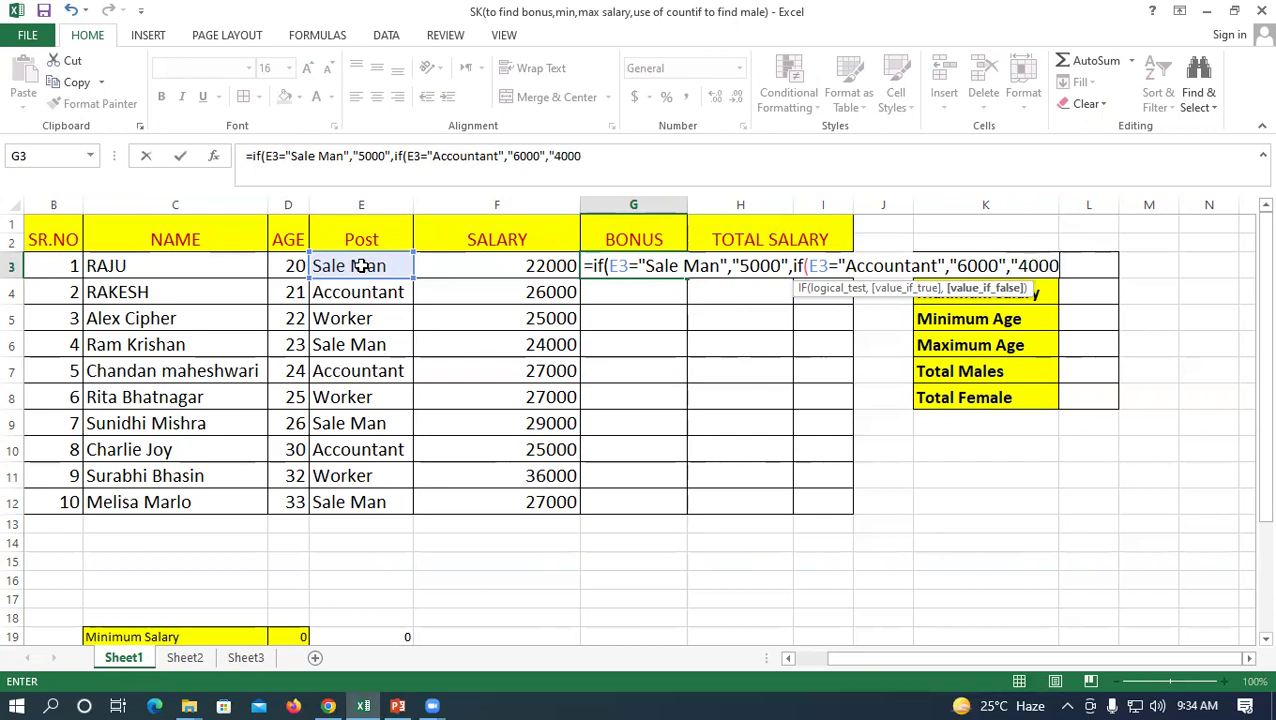
pyautogui.write('"')
pyautogui.write(')')
pyautogui.write(')')
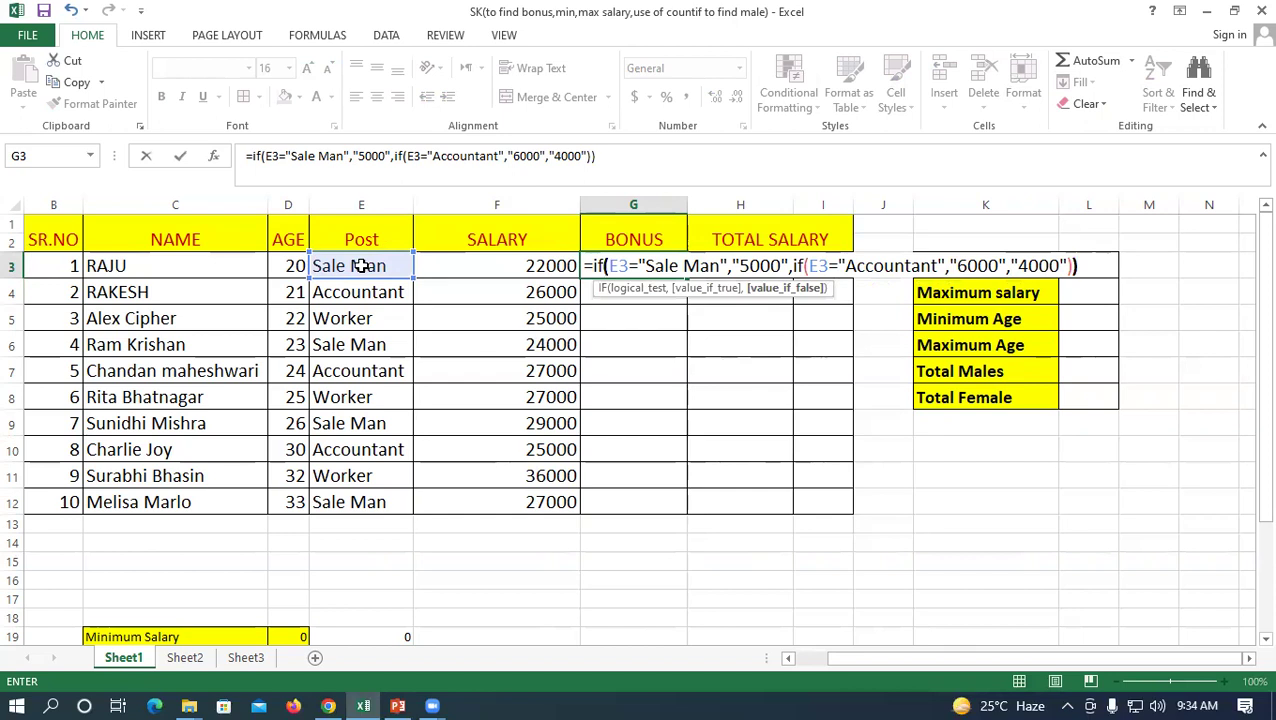
pyautogui.press('Return')
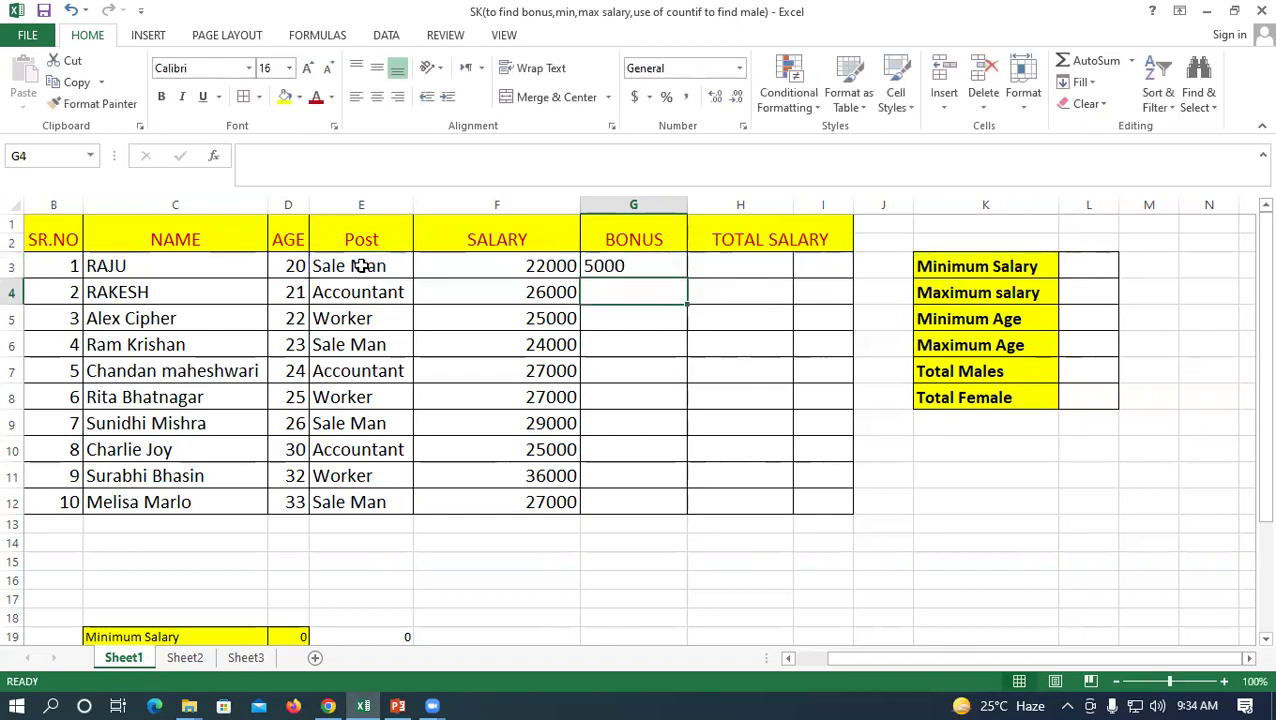
# Copy the nested IF bonus formula from G3 down through G12
pyautogui.click(680, 267)
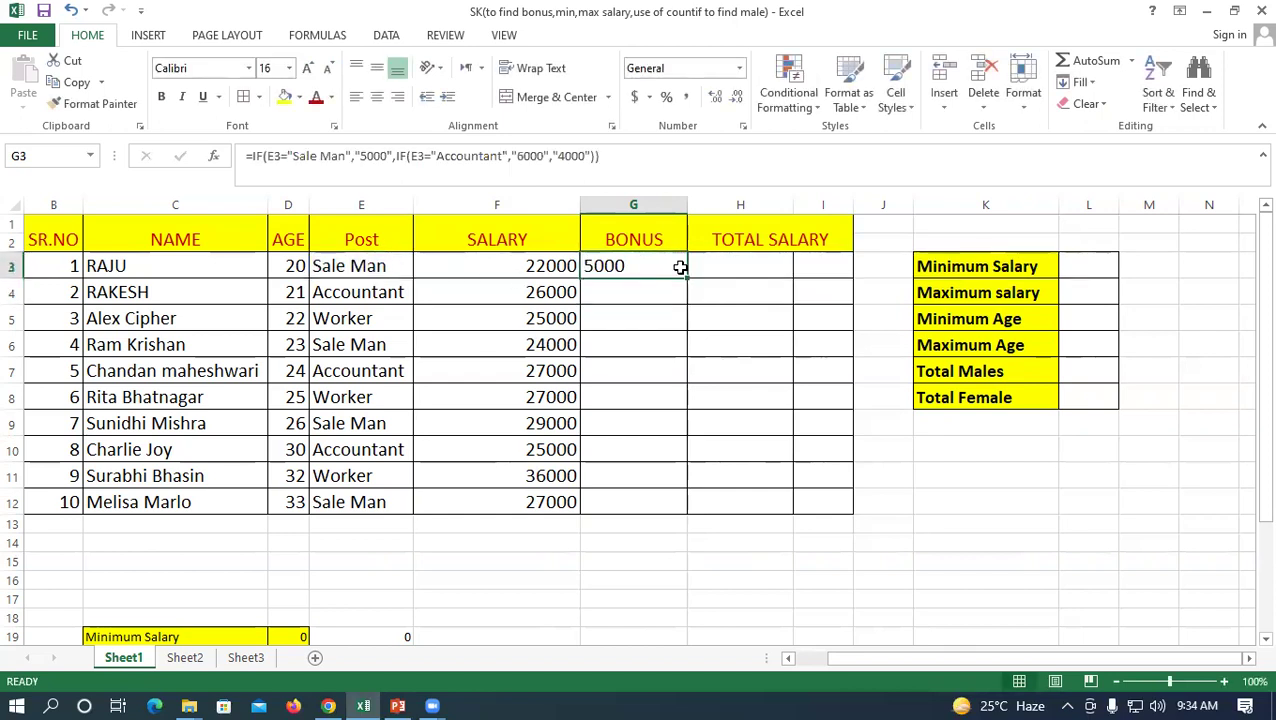
pyautogui.moveTo(687, 279); pyautogui.dragTo(718, 517)
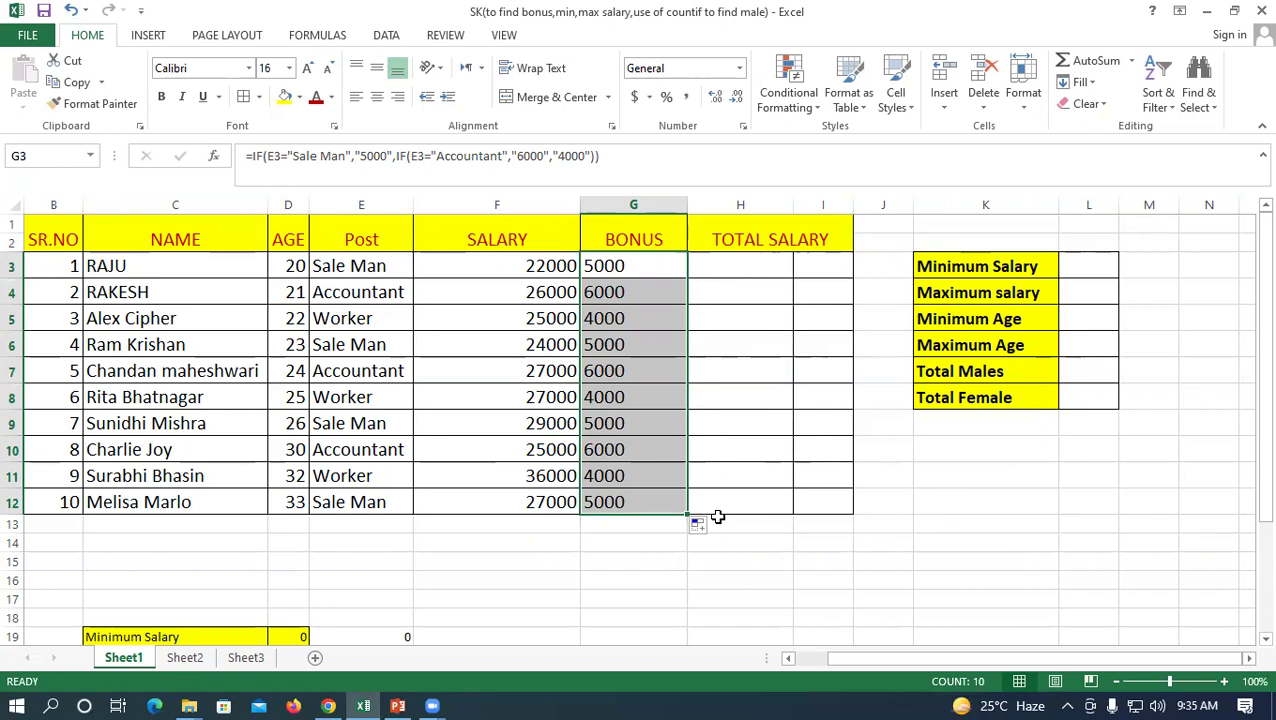
pyautogui.click(372, 268)
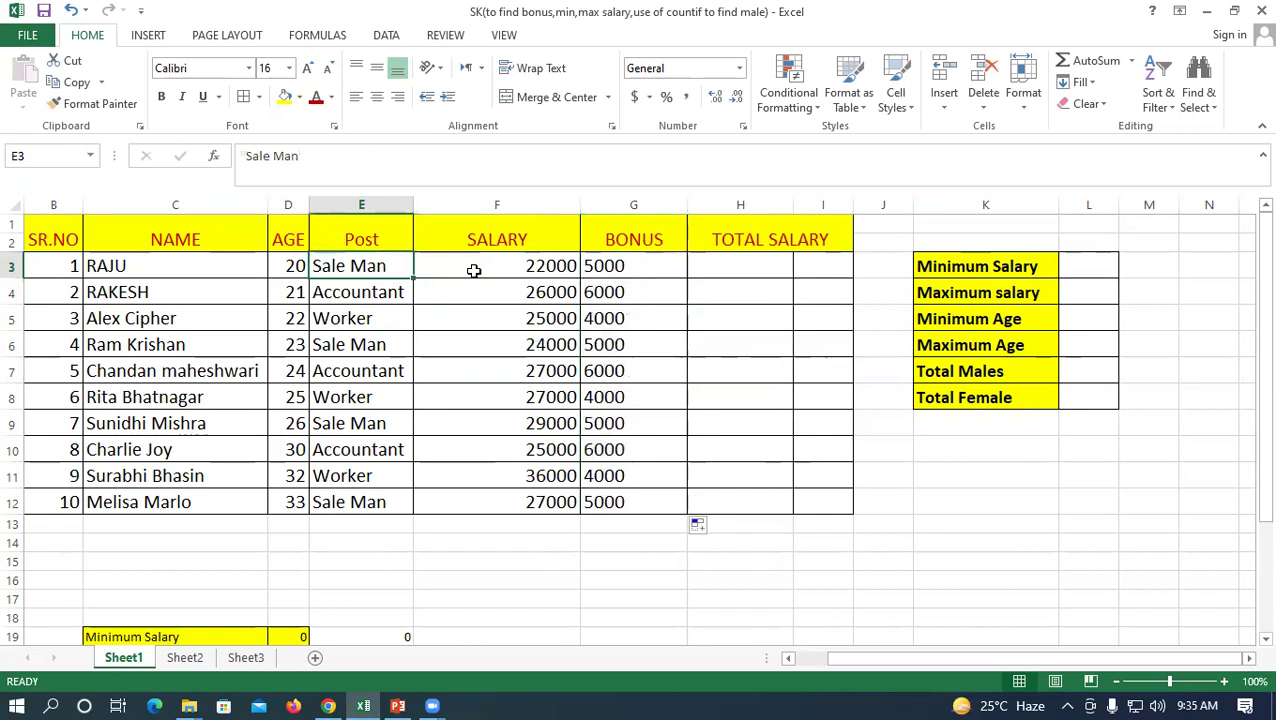
pyautogui.click(643, 263)
pyautogui.click(379, 287)
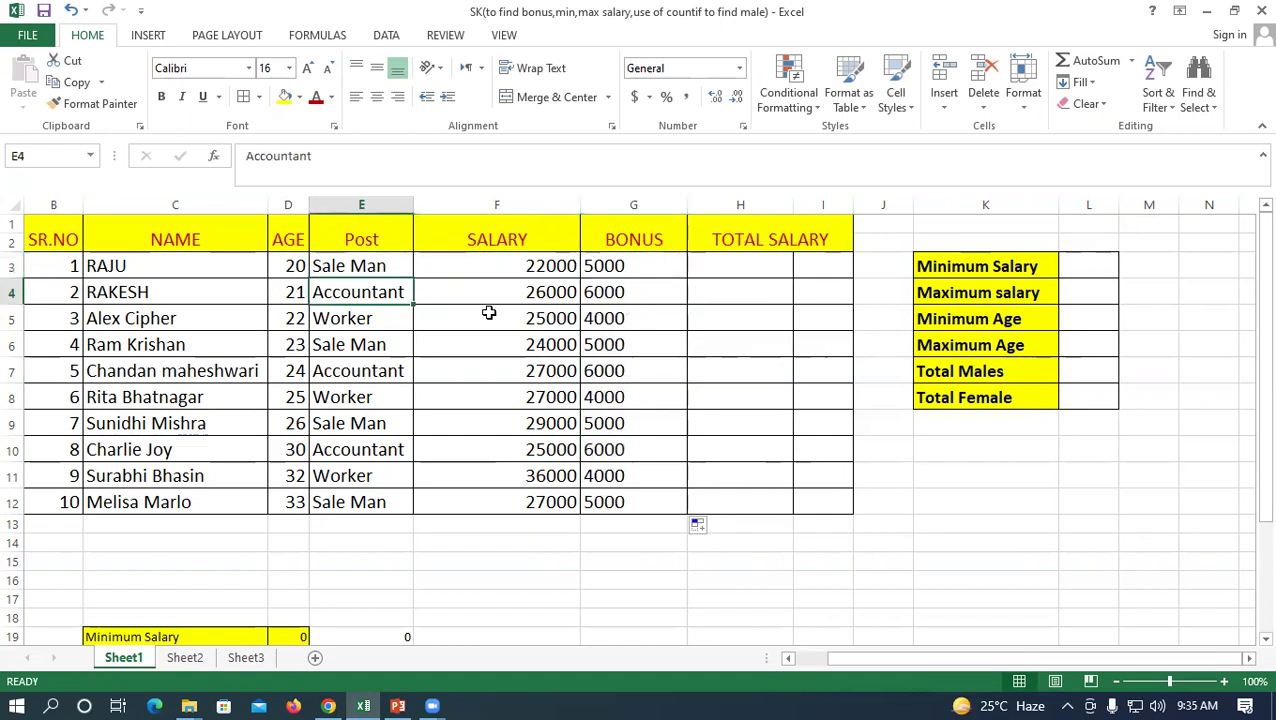
pyautogui.click(618, 290)
pyautogui.click(328, 322)
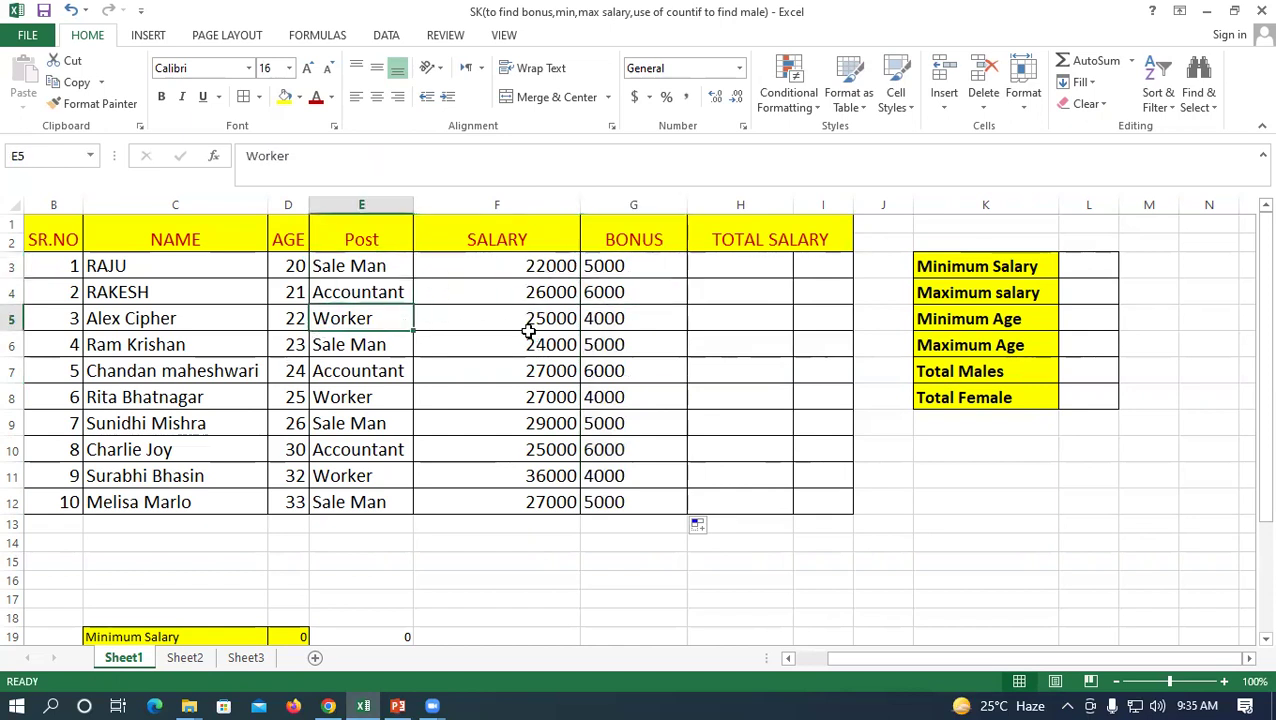
pyautogui.click(658, 318)
pyautogui.click(354, 343)
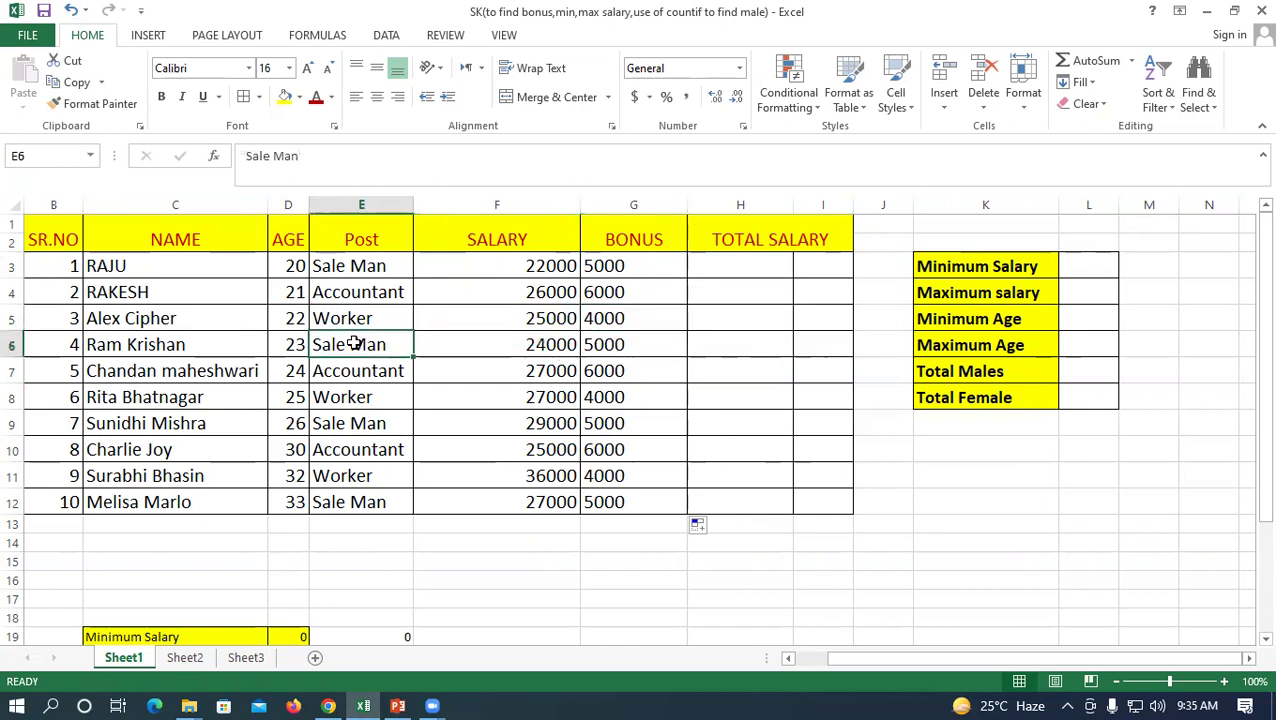
pyautogui.write('M')
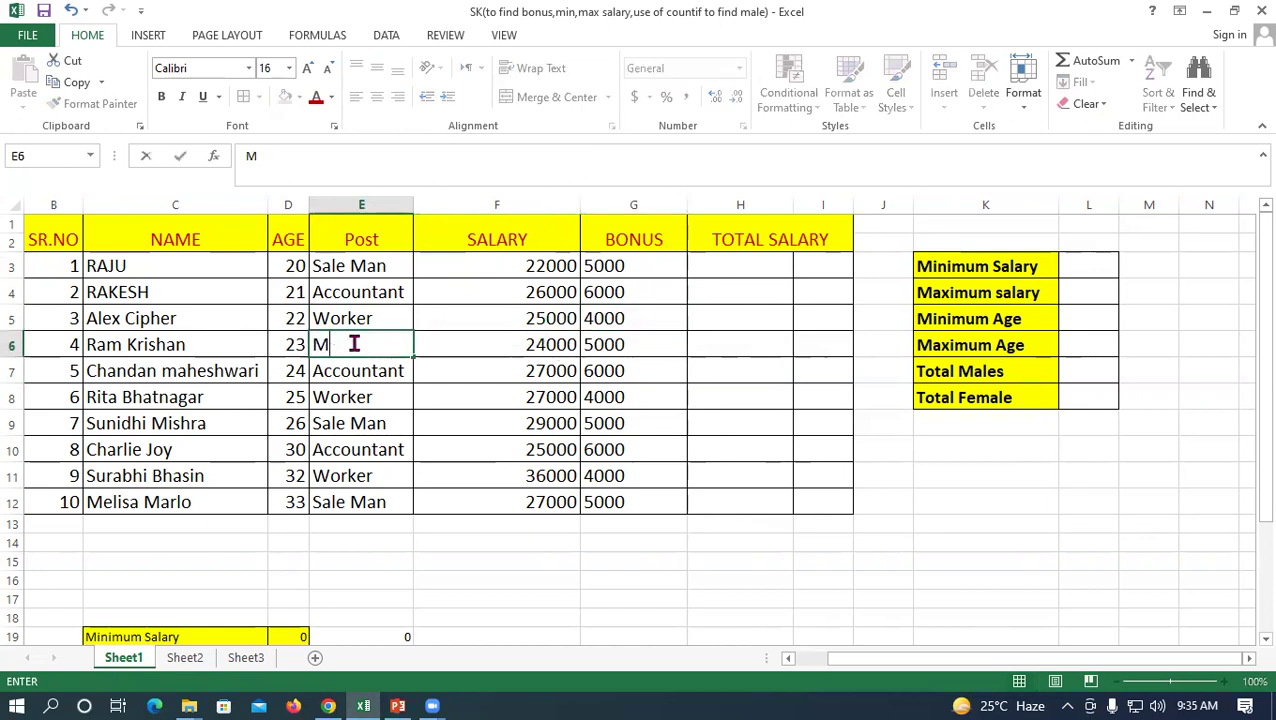
pyautogui.write('ale')
pyautogui.press('Return')
pyautogui.click(354, 343)
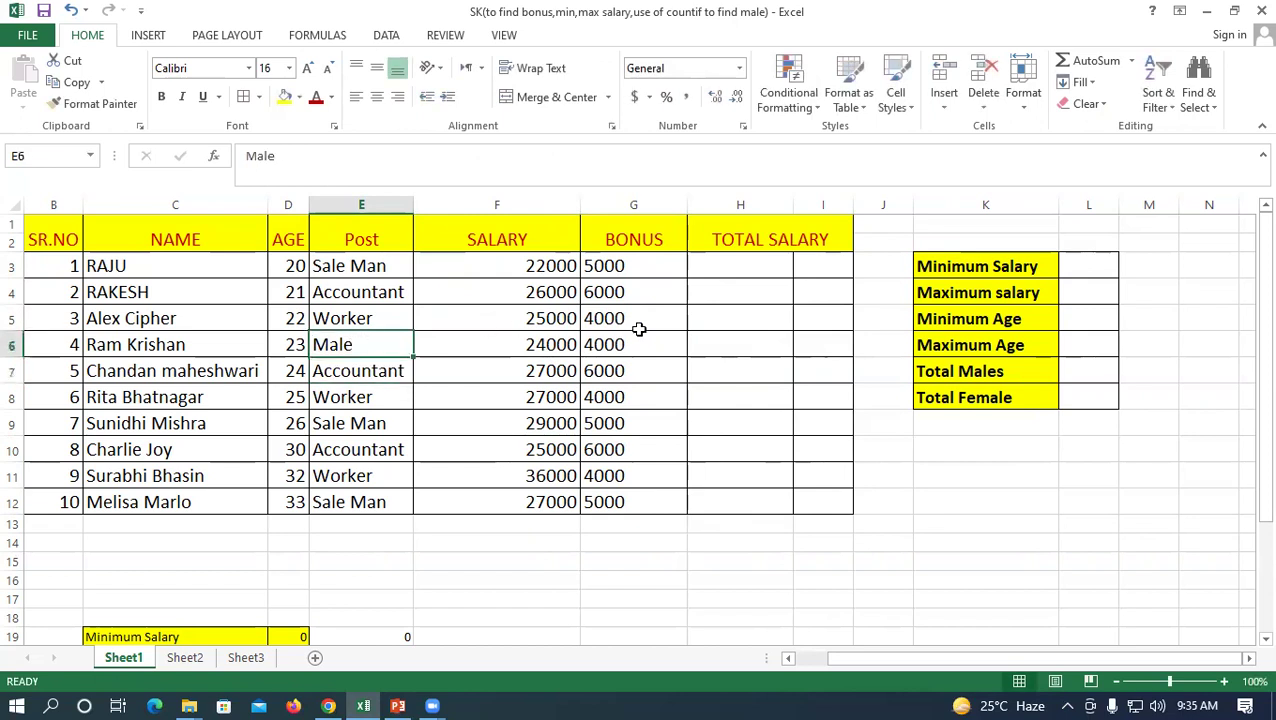
pyautogui.click(657, 333)
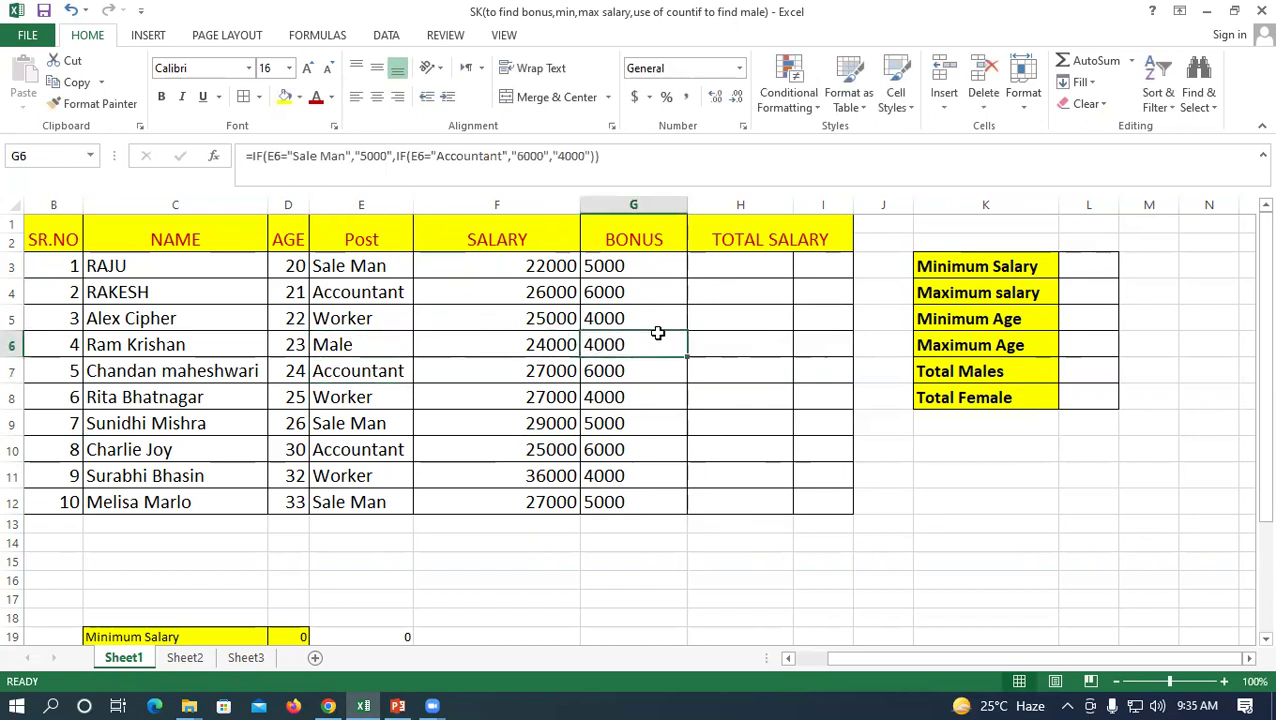
pyautogui.click(372, 357)
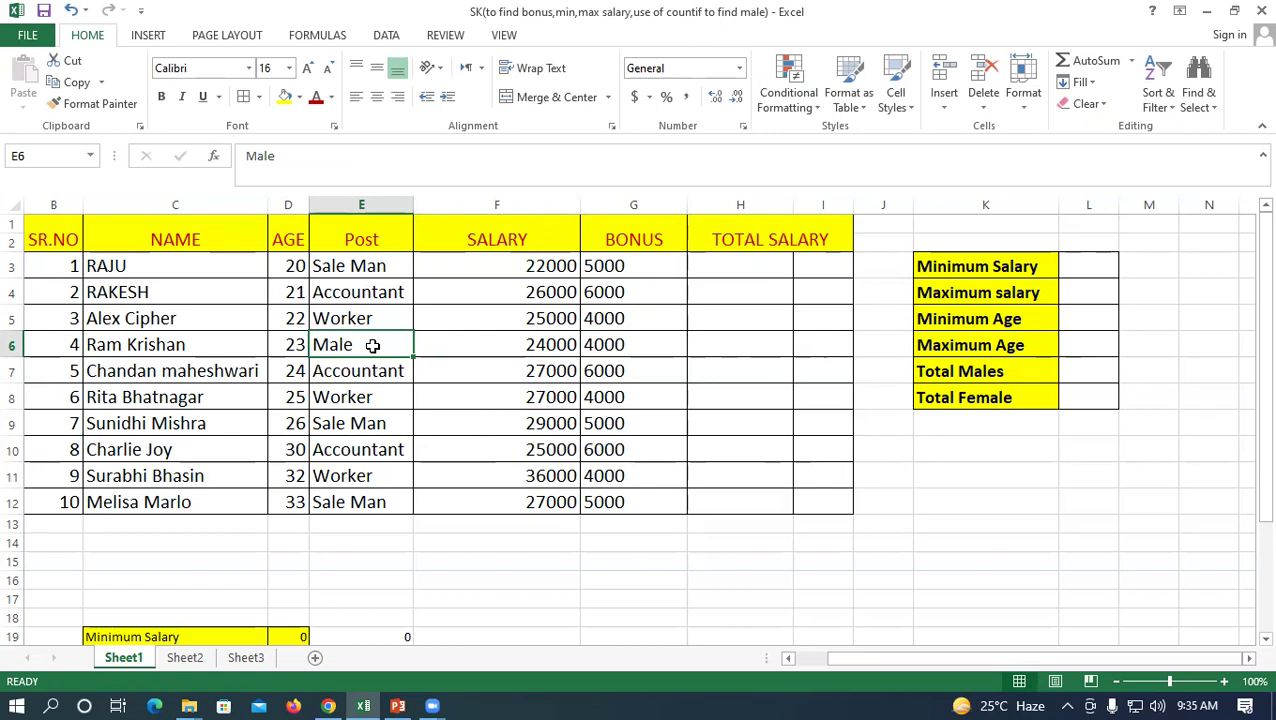
pyautogui.hotkey('ctrl', 'z')
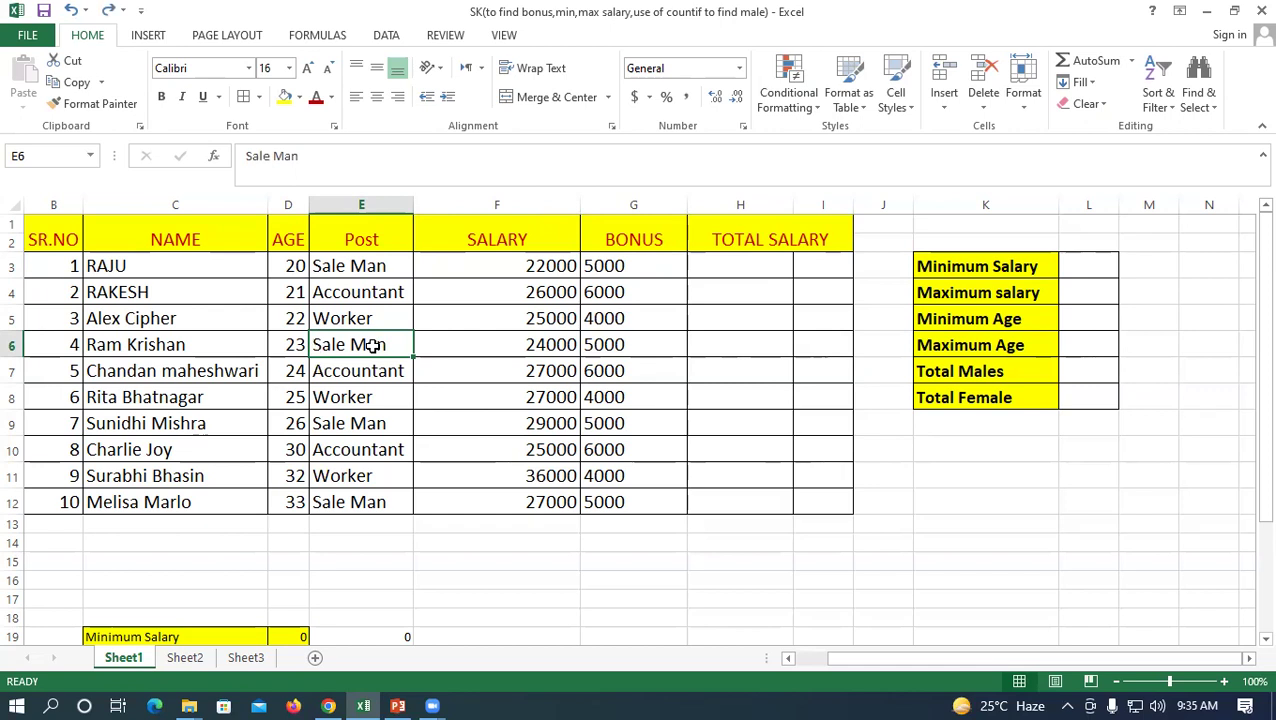
# Copy the bonus formula text from G3 and open the Windows Run dialog
pyautogui.moveTo(360, 266); pyautogui.dragTo(382, 488)
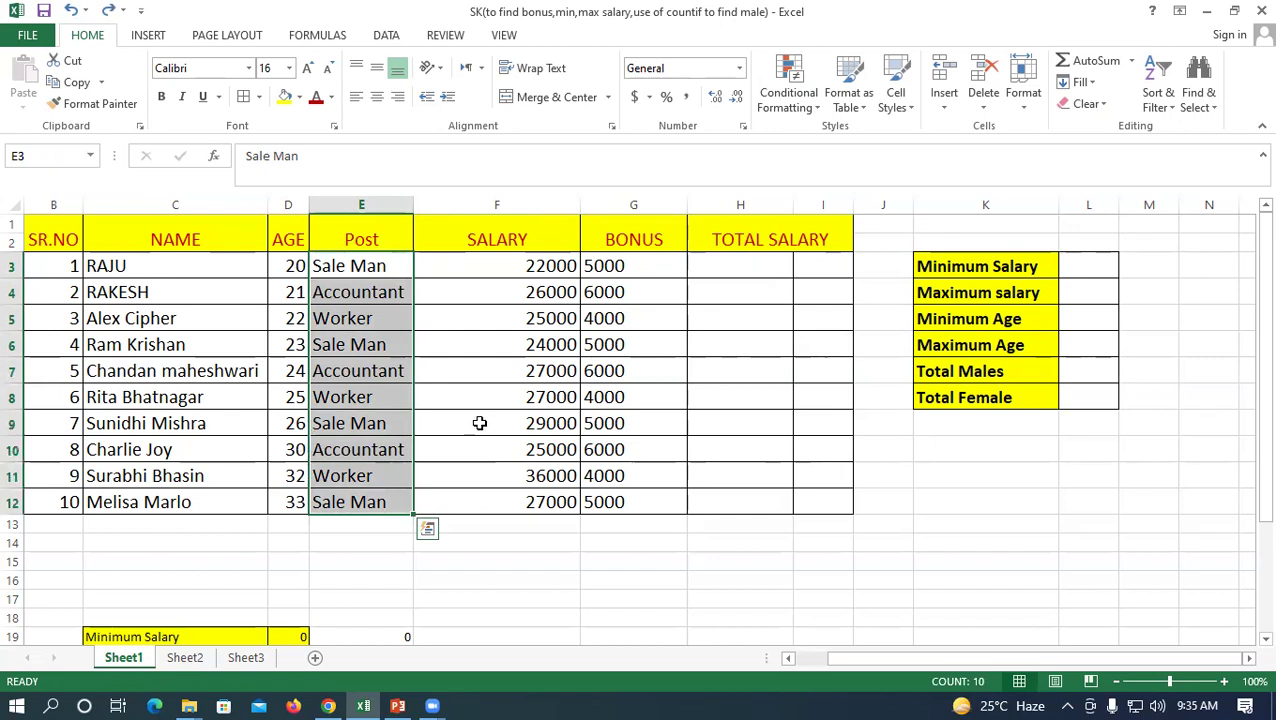
pyautogui.doubleClick(638, 272)
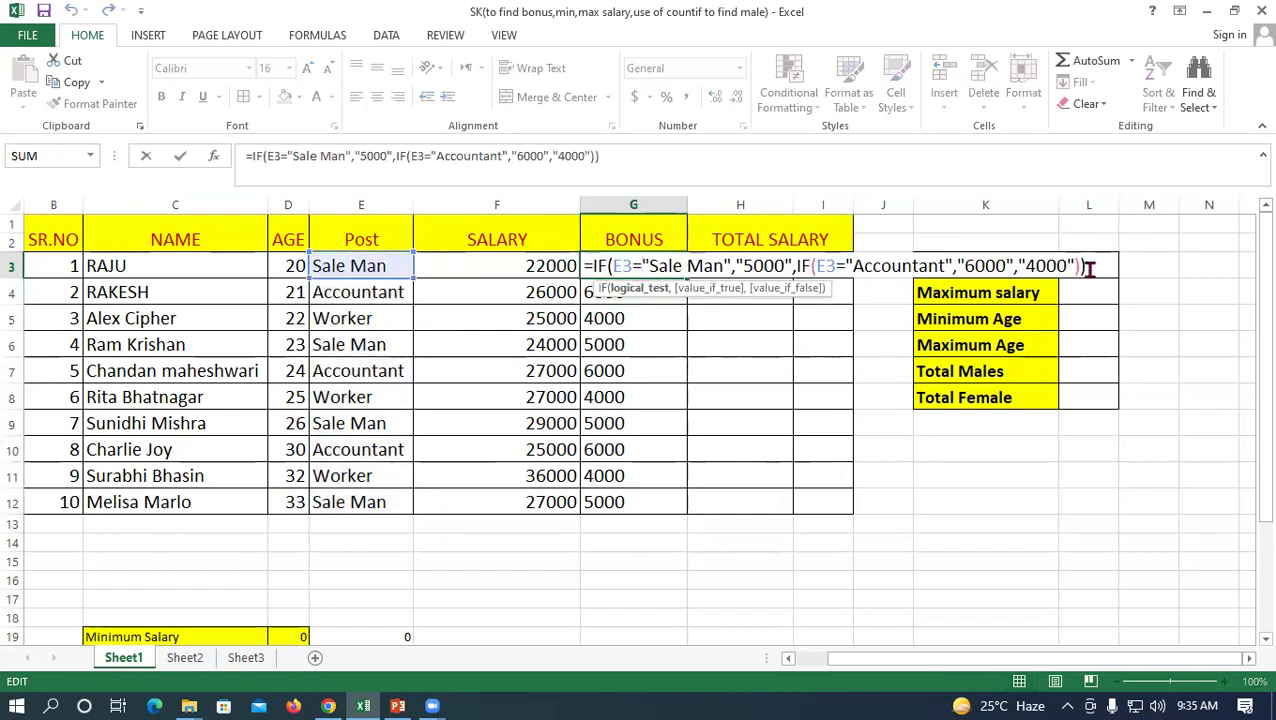
pyautogui.moveTo(1086, 266); pyautogui.dragTo(580, 266)
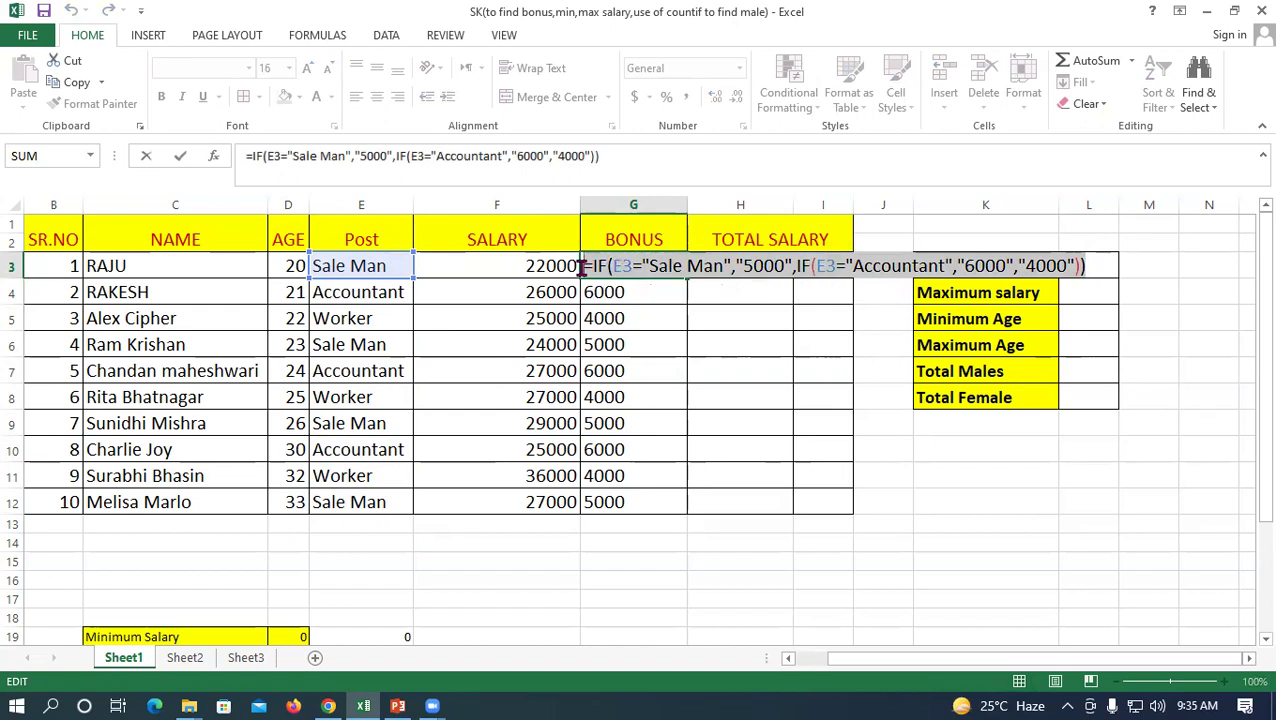
pyautogui.hotkey('ctrl', 'c')
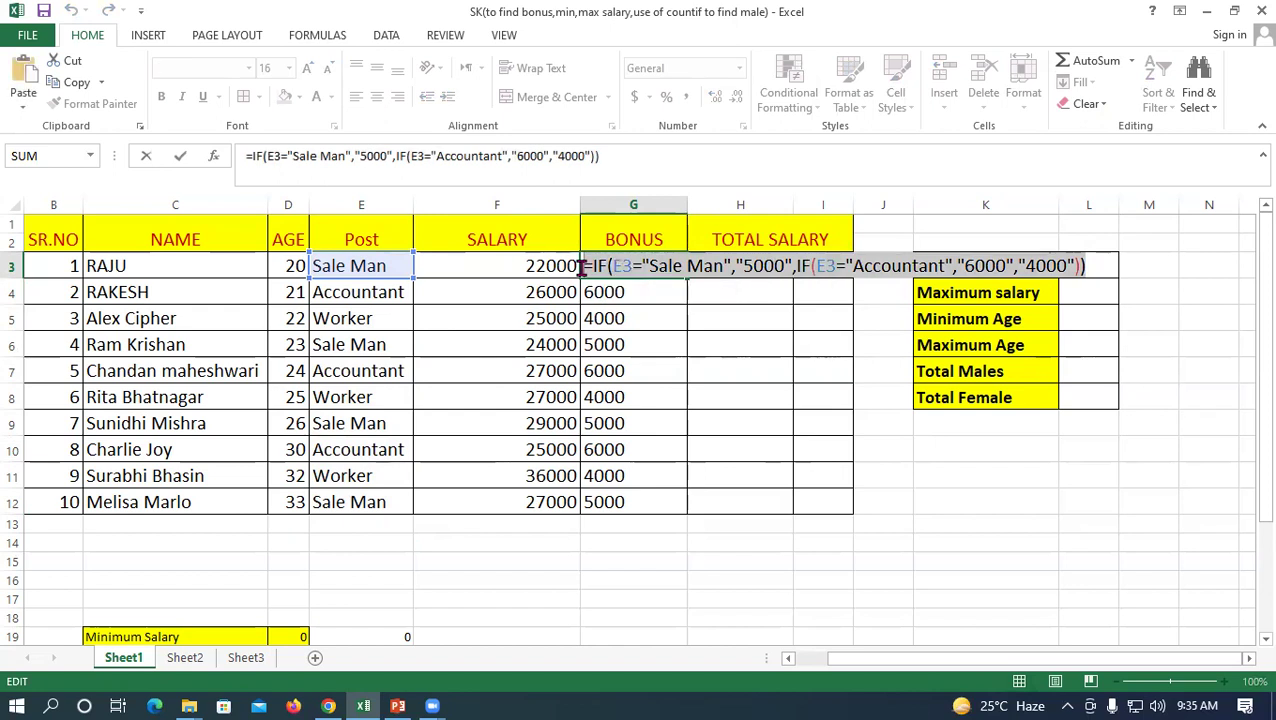
pyautogui.press('super+r')
# Launch Notepad full-screen and paste the copied bonus formula
pyautogui.write('no')
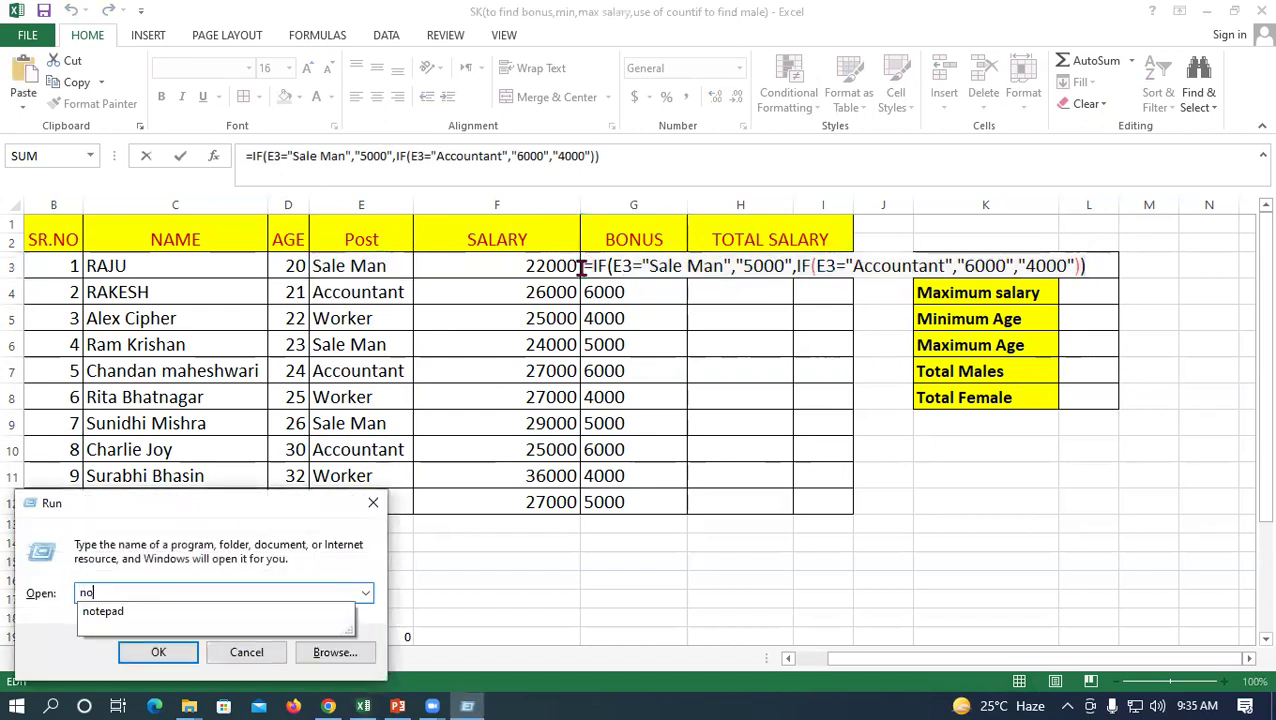
pyautogui.press('Down')
pyautogui.press('Return')
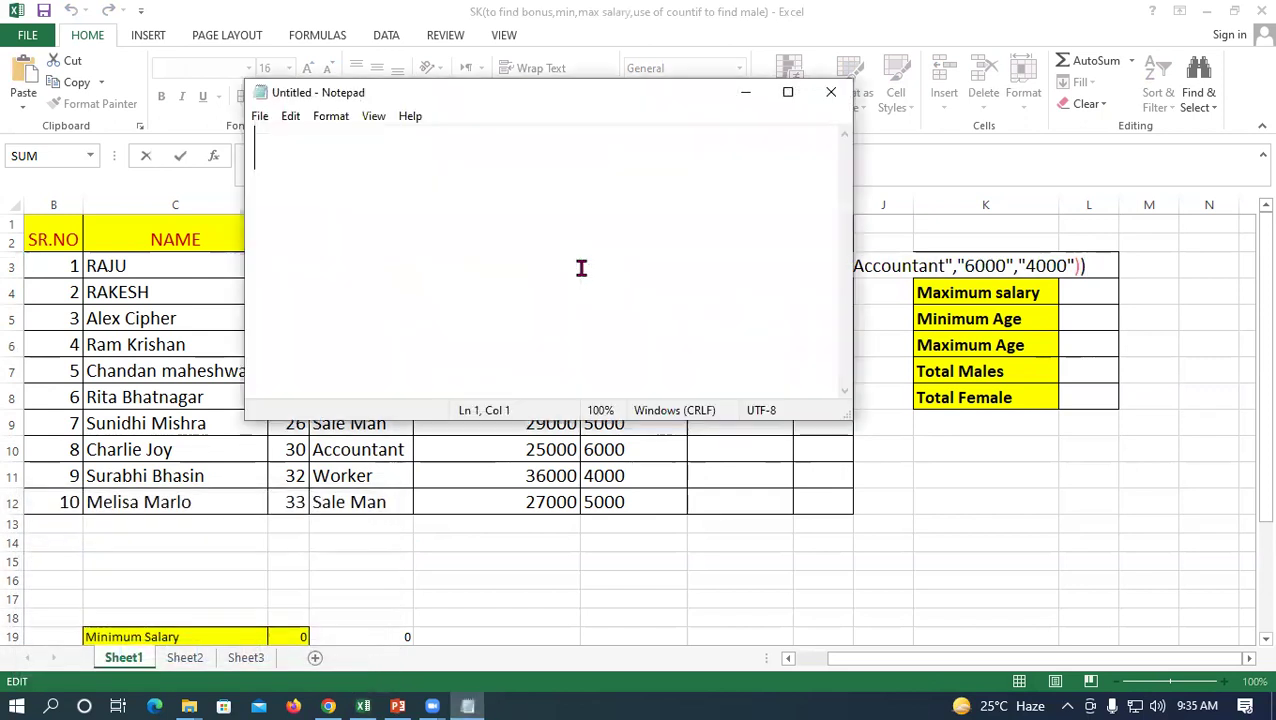
pyautogui.click(792, 92)
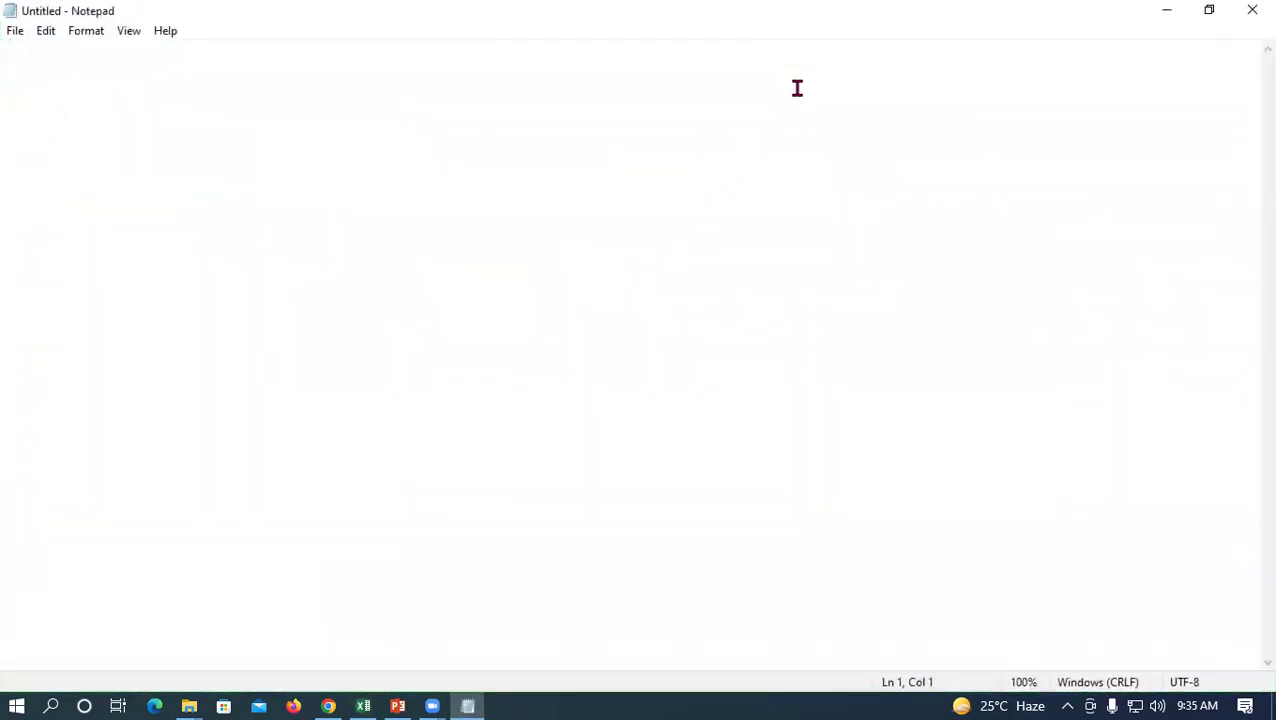
pyautogui.hotkey('ctrl', 'v')
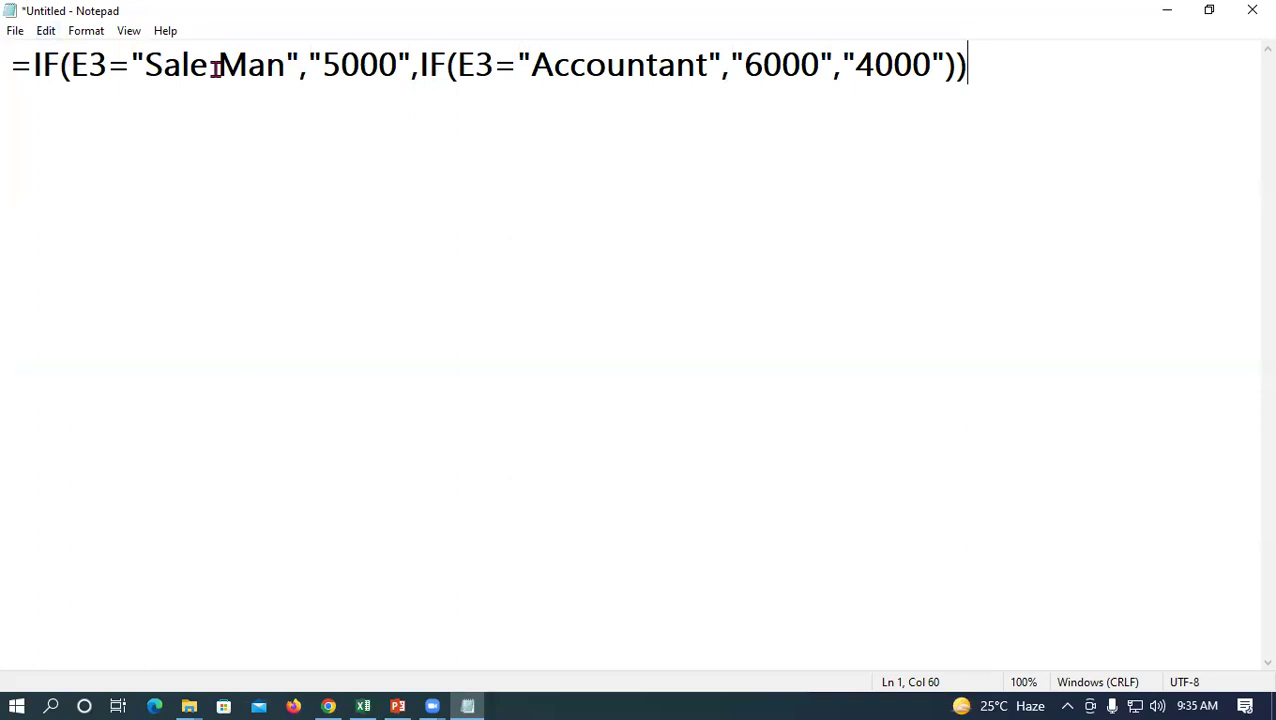
# Replace both E3 references with 'select all post', then return to Excel
pyautogui.moveTo(107, 63); pyautogui.dragTo(72, 72)
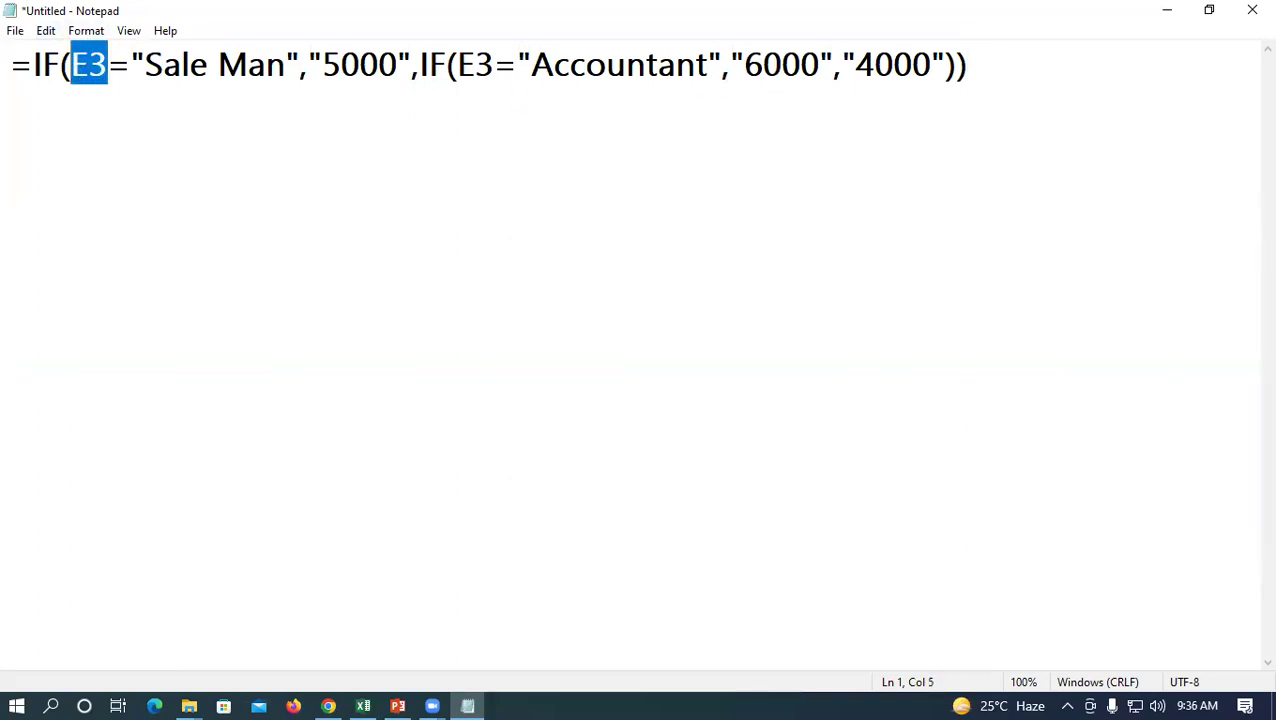
pyautogui.write('select')
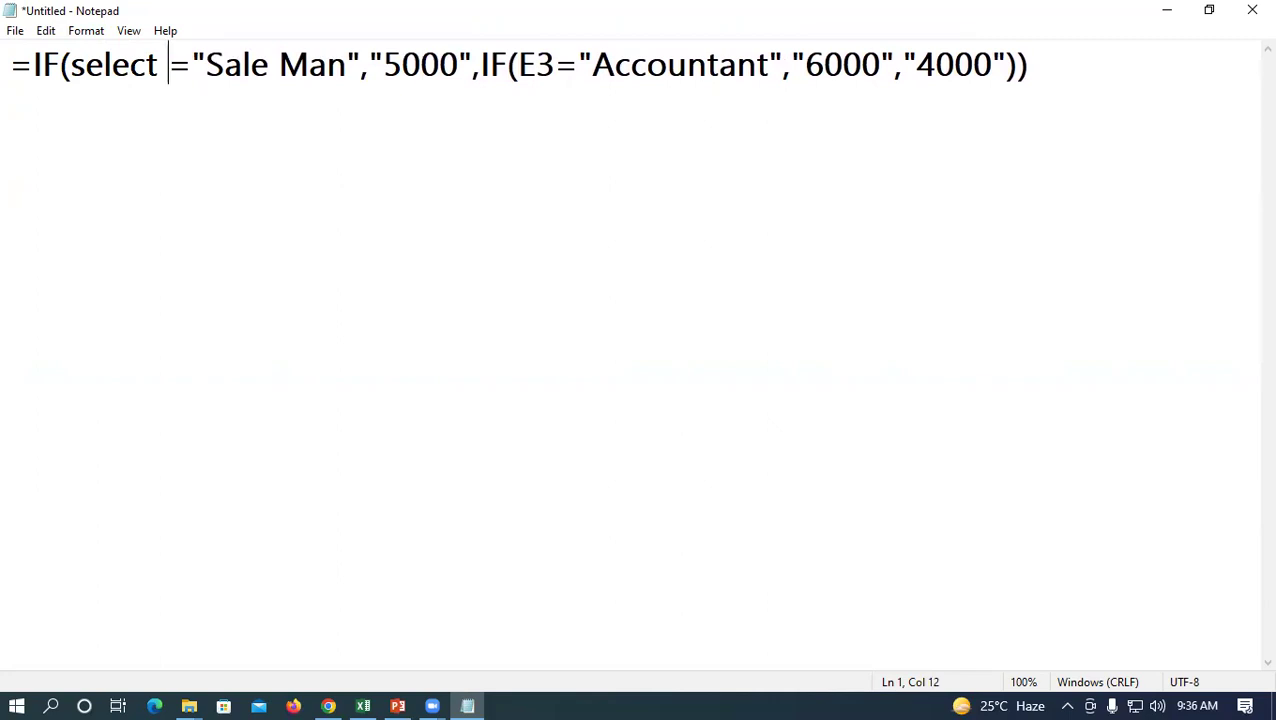
pyautogui.write('all post')
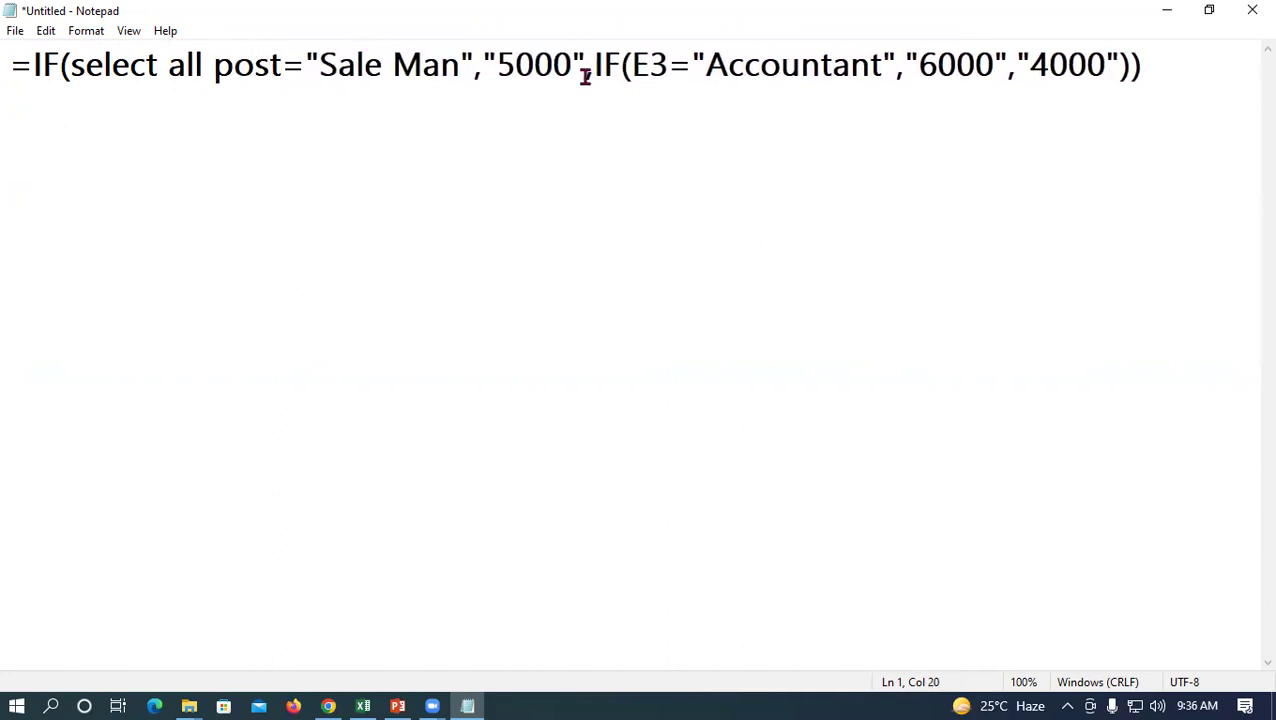
pyautogui.moveTo(668, 64); pyautogui.dragTo(637, 64)
pyautogui.write('sele')
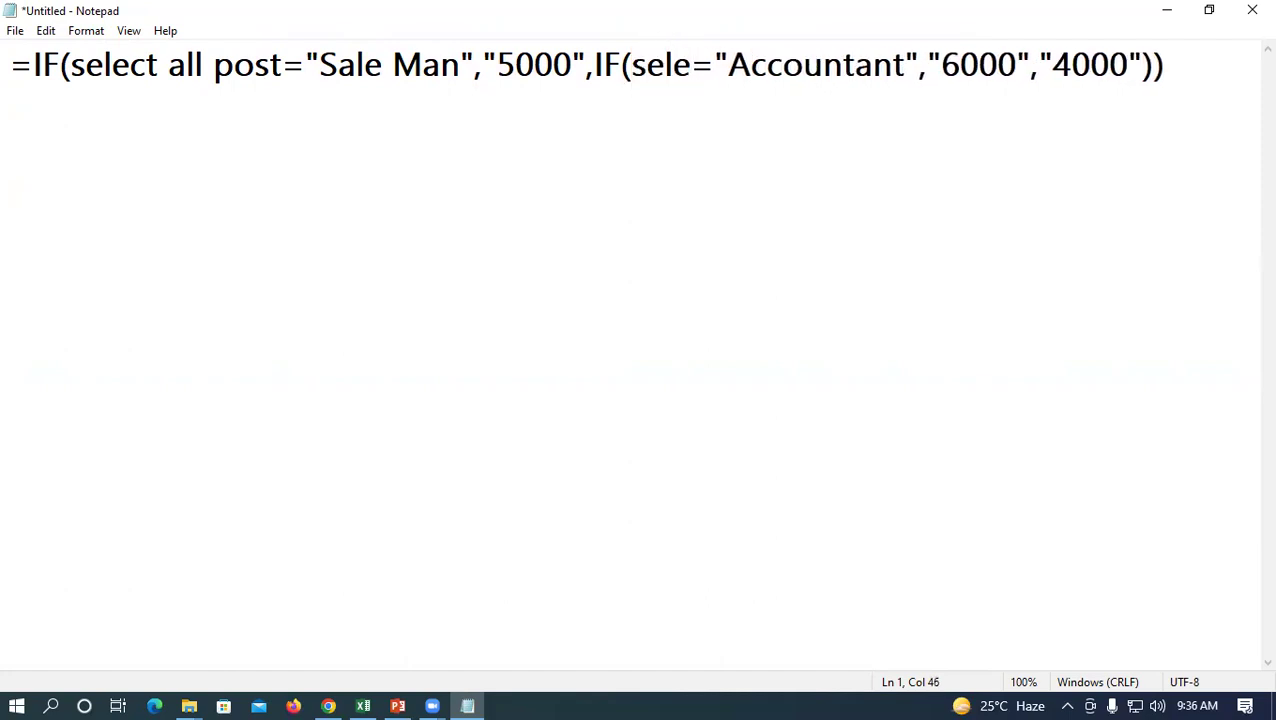
pyautogui.write('ct all post')
pyautogui.click(664, 135)
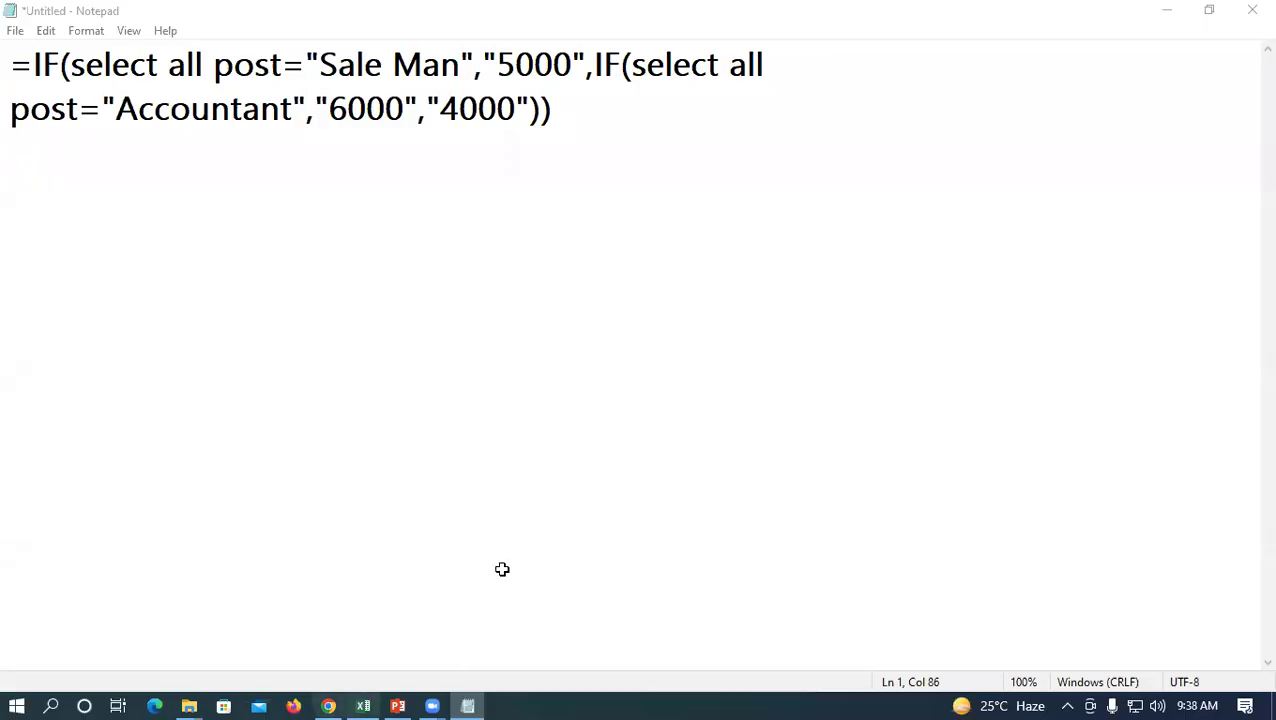
pyautogui.hotkey('alt', 'Tab')
pyautogui.press('Return')
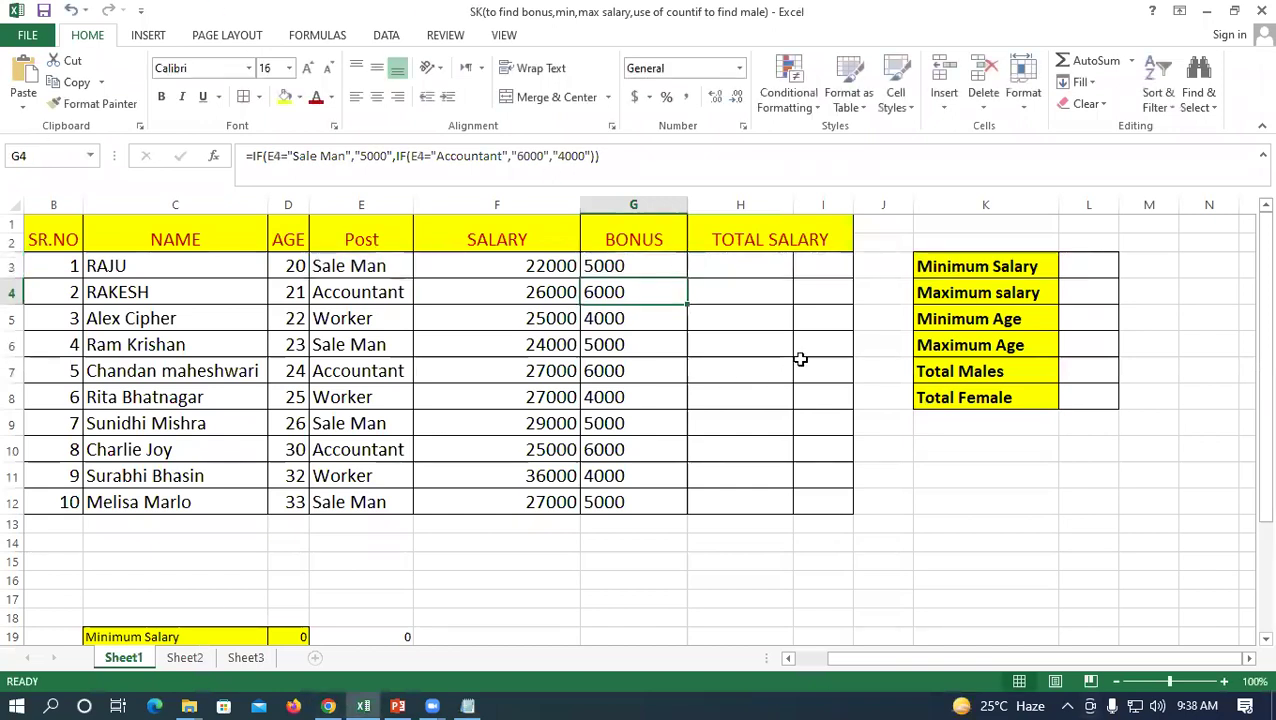
# Widen column H and enter =F3+G3 in H3 for the first total salary
pyautogui.moveTo(793, 205); pyautogui.dragTo(845, 205)
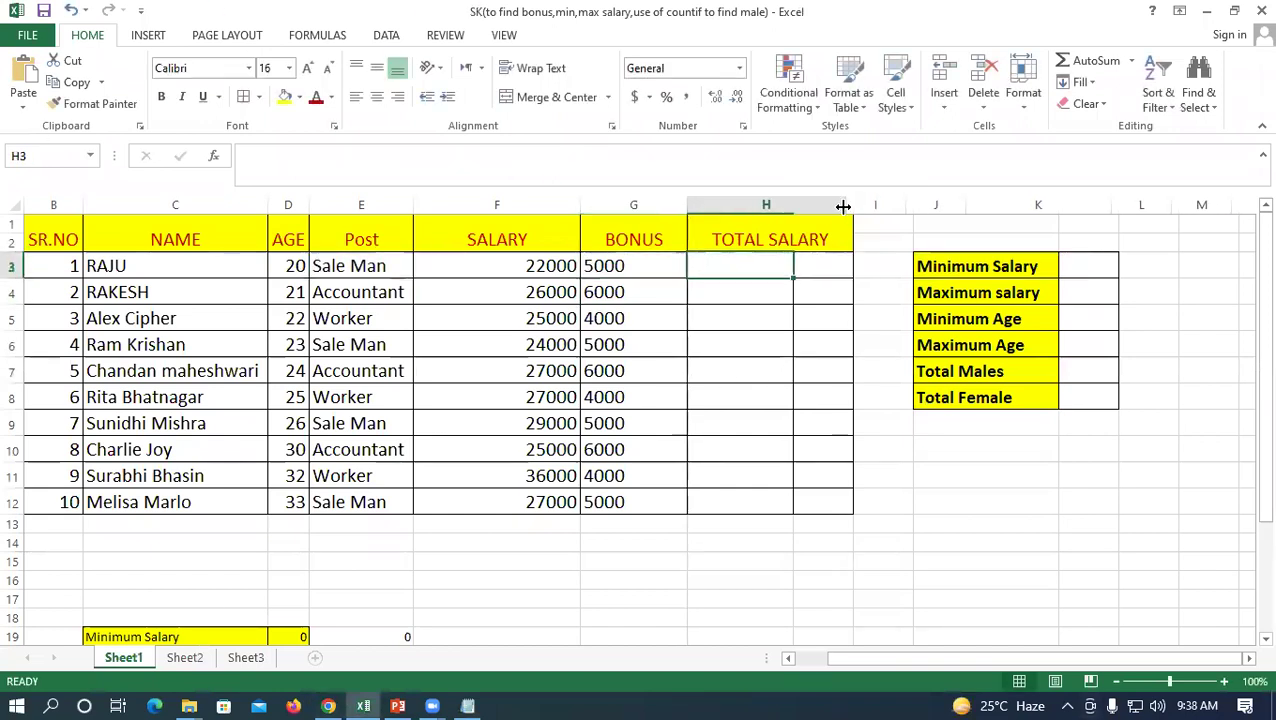
pyautogui.click(776, 265)
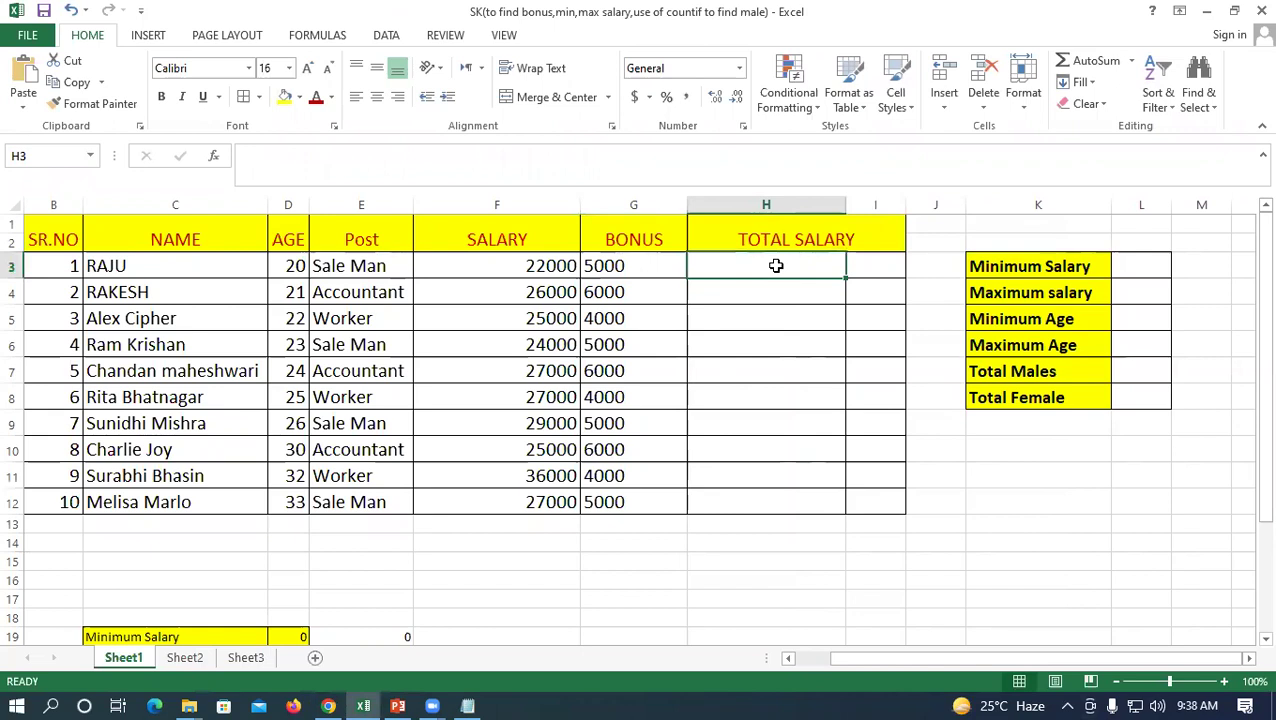
pyautogui.write('=')
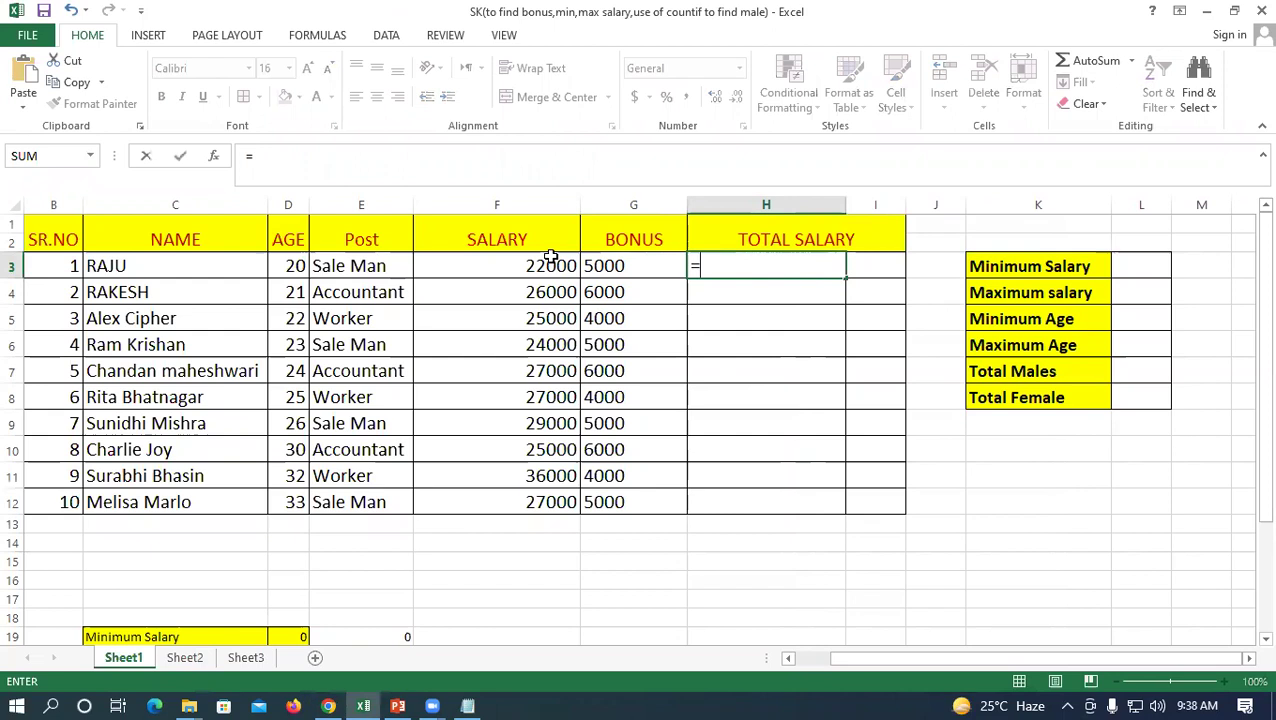
pyautogui.click(525, 267)
pyautogui.write('+')
pyautogui.click(605, 268)
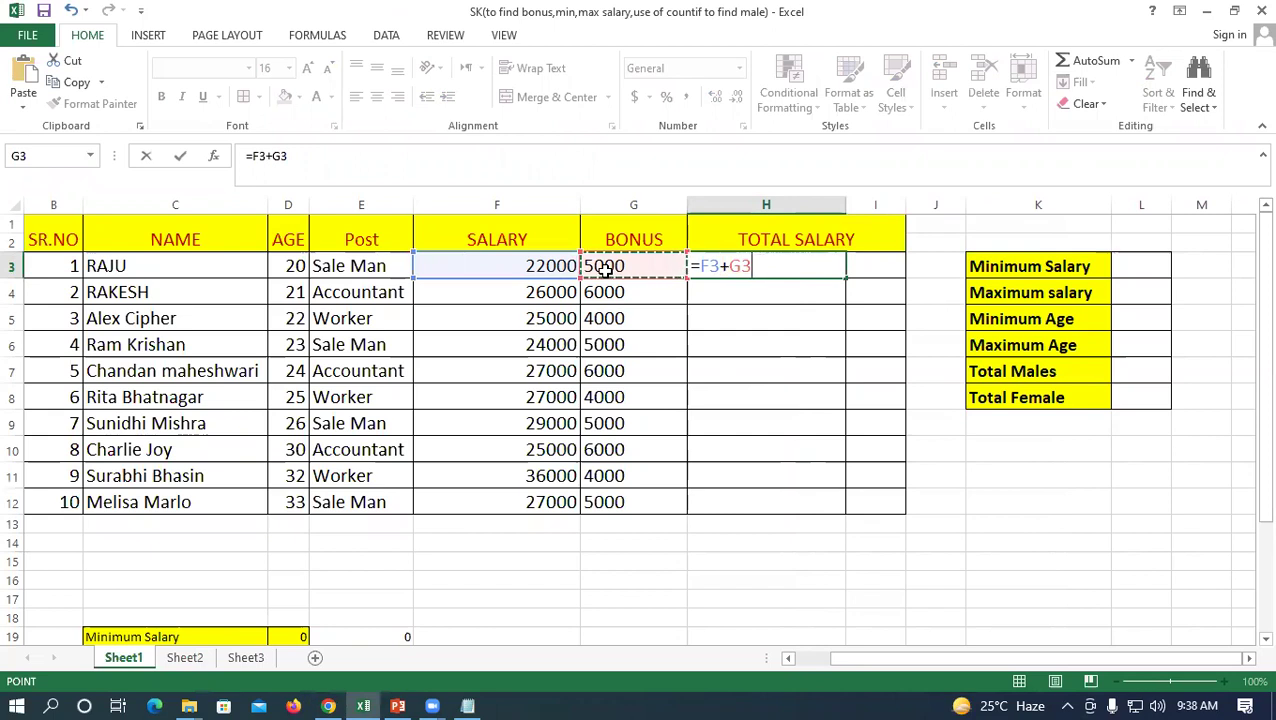
pyautogui.press('Return')
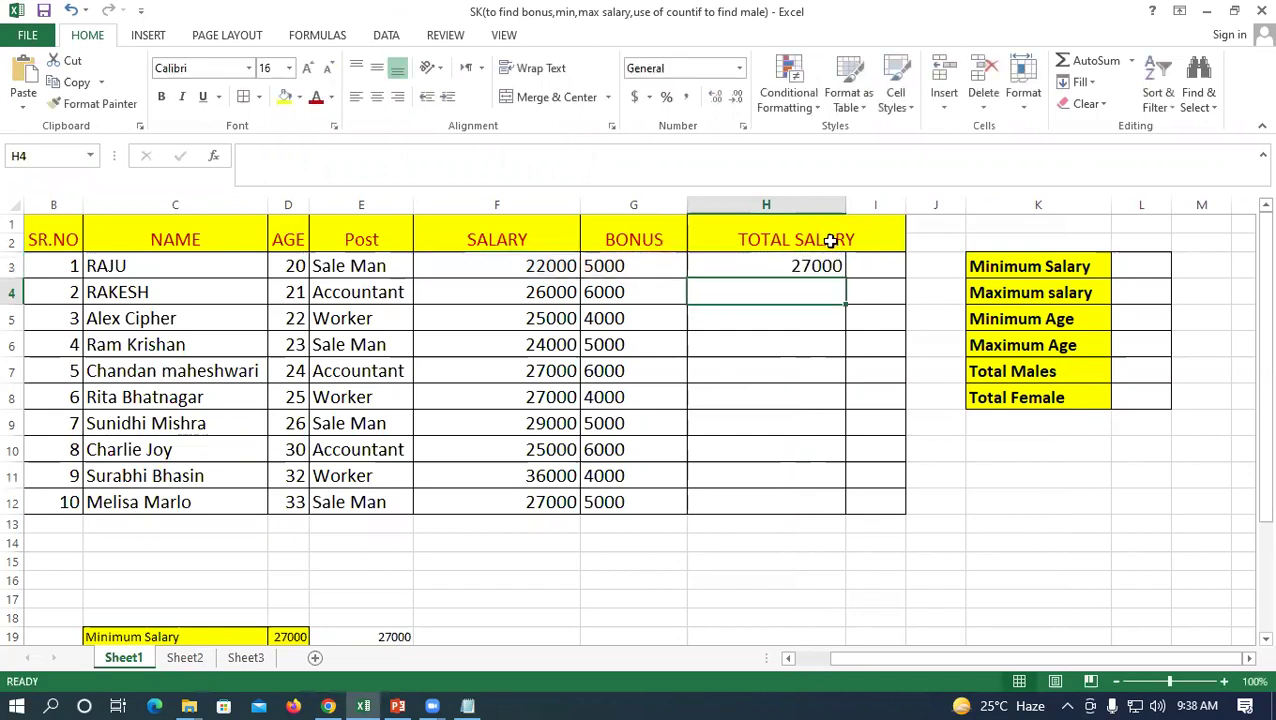
# Fill the H3 total salary formula down to H12 for all ten employees
pyautogui.click(822, 264)
pyautogui.moveTo(845, 279); pyautogui.dragTo(877, 509)
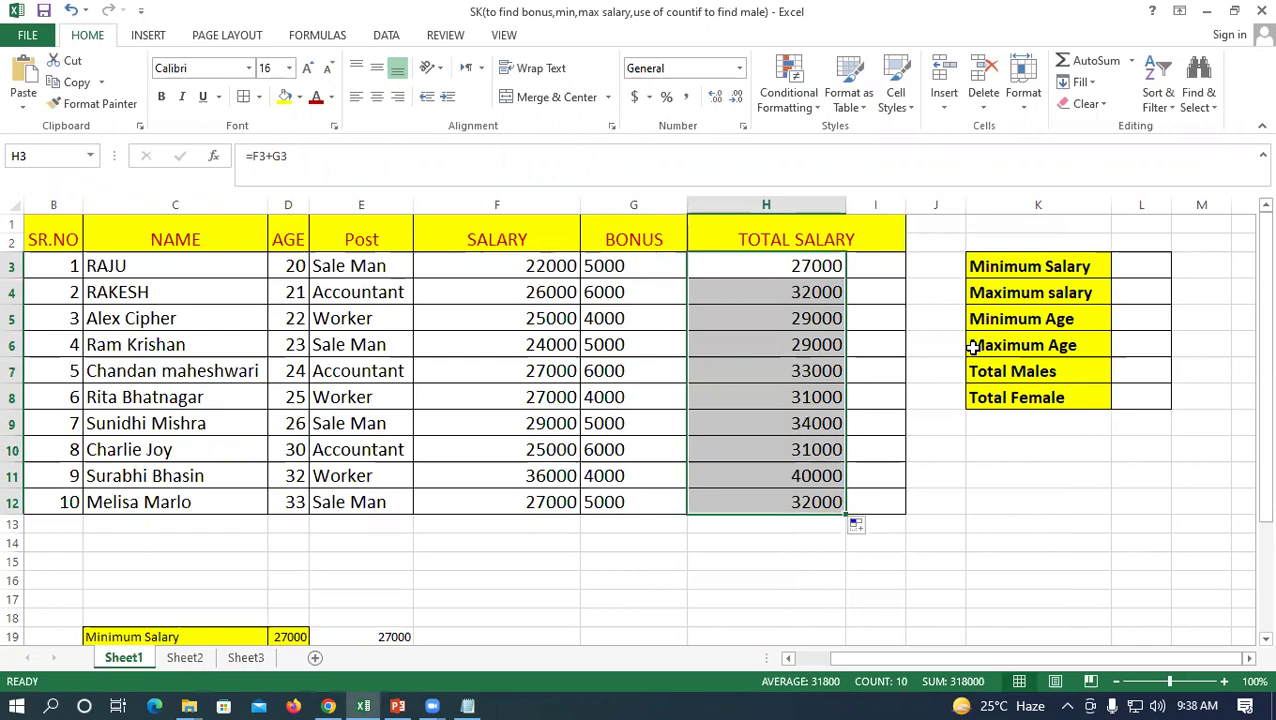
pyautogui.click(1005, 268)
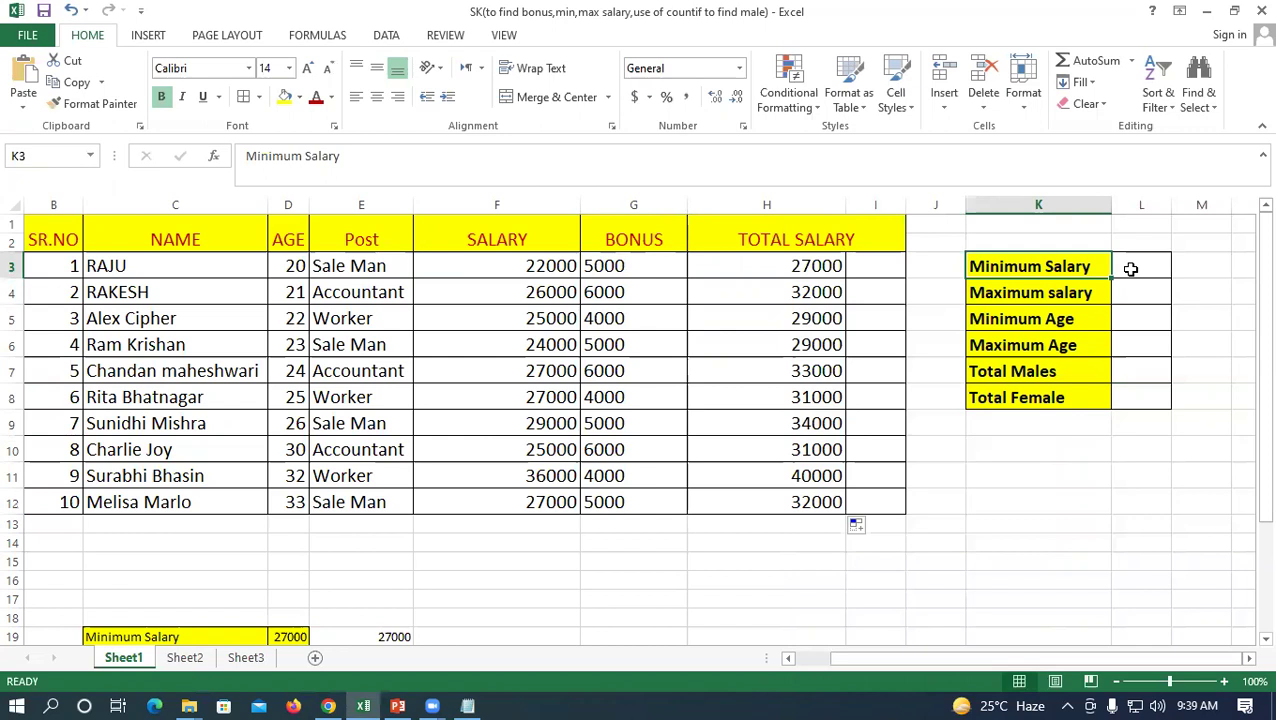
# Enter =MIN(H3:H12) beside Minimum Salary, showing 27000, and enlarge its font
pyautogui.click(1145, 271)
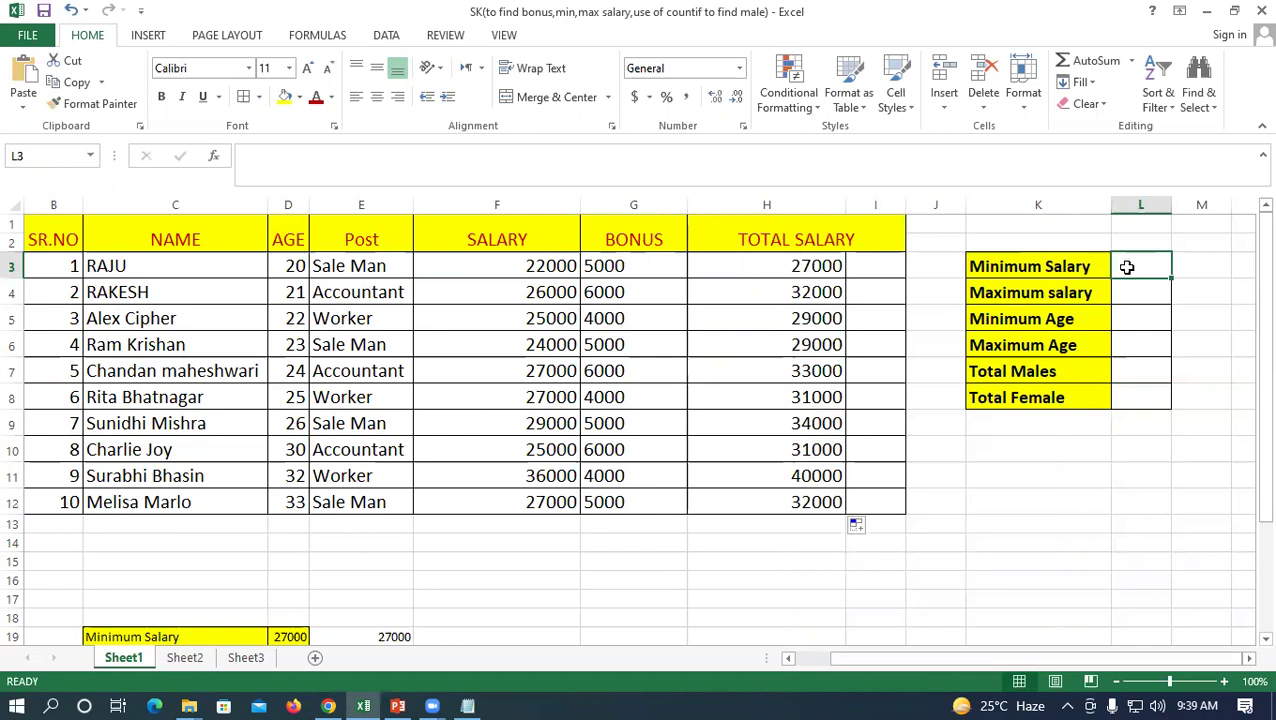
pyautogui.write('=min(')
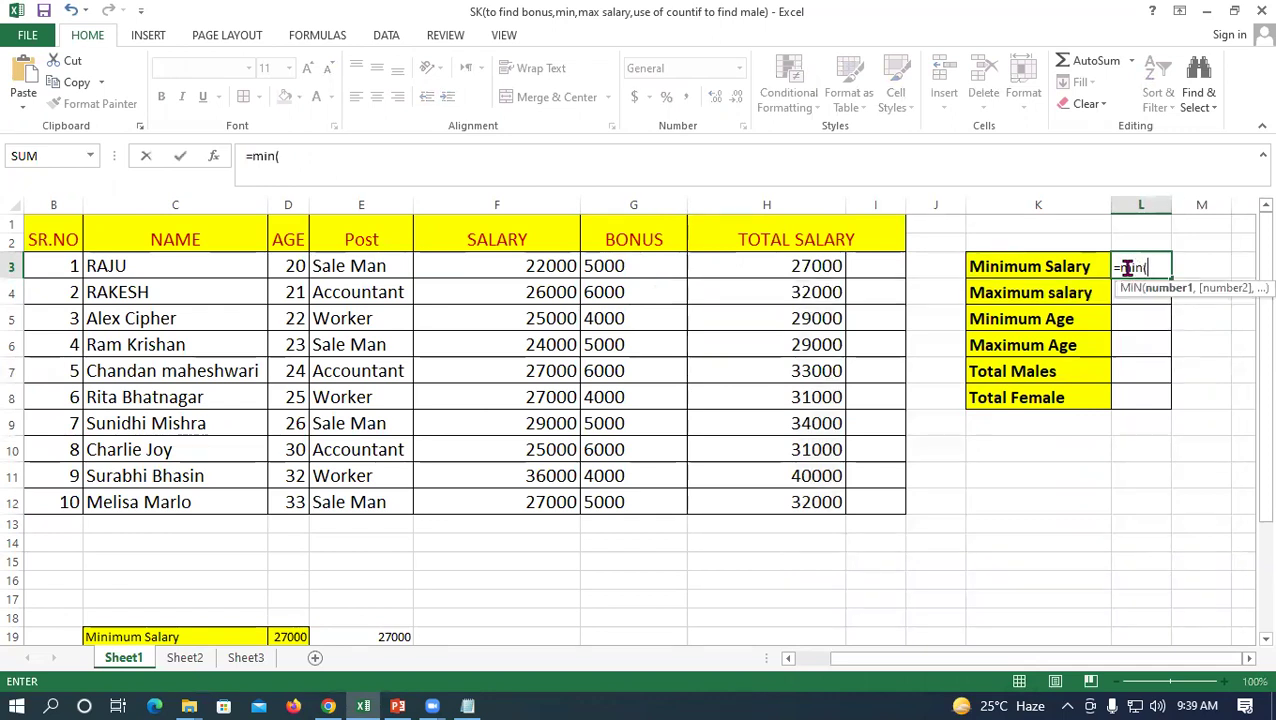
pyautogui.moveTo(735, 265)
pyautogui.mouseDown()
pyautogui.moveTo(731, 313)
pyautogui.moveTo(772, 501)
pyautogui.mouseUp()
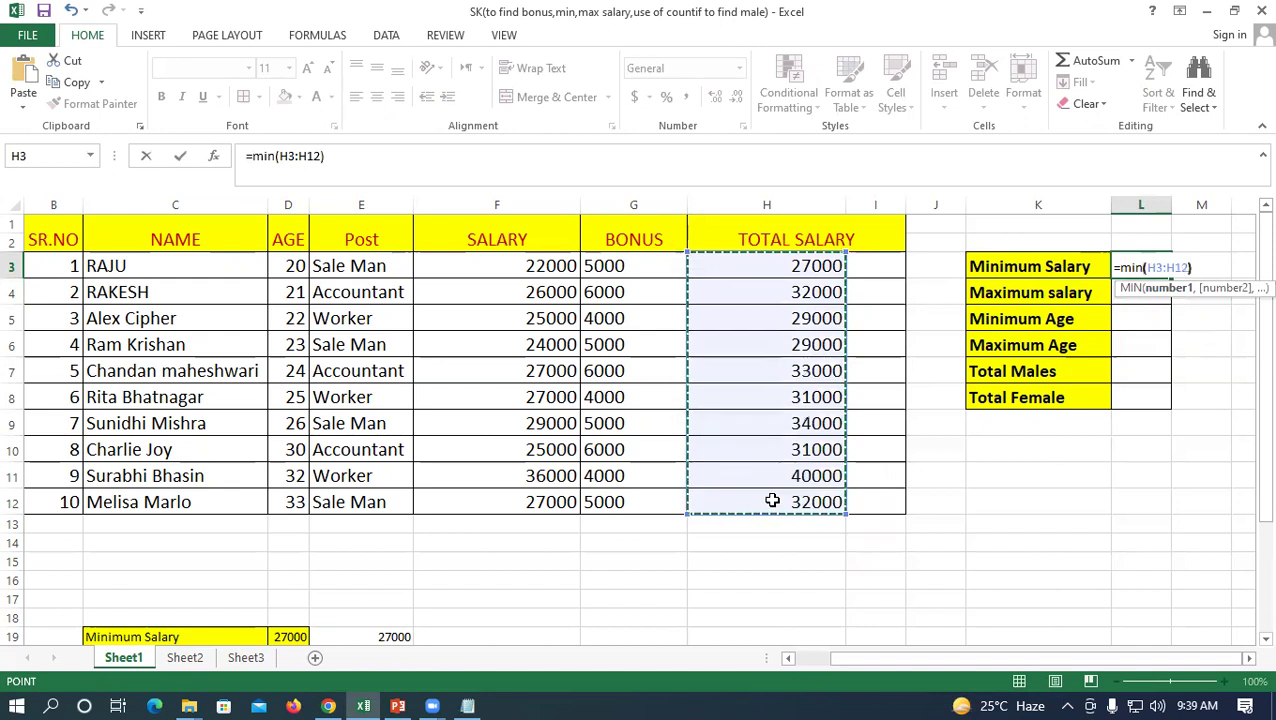
pyautogui.press('Return')
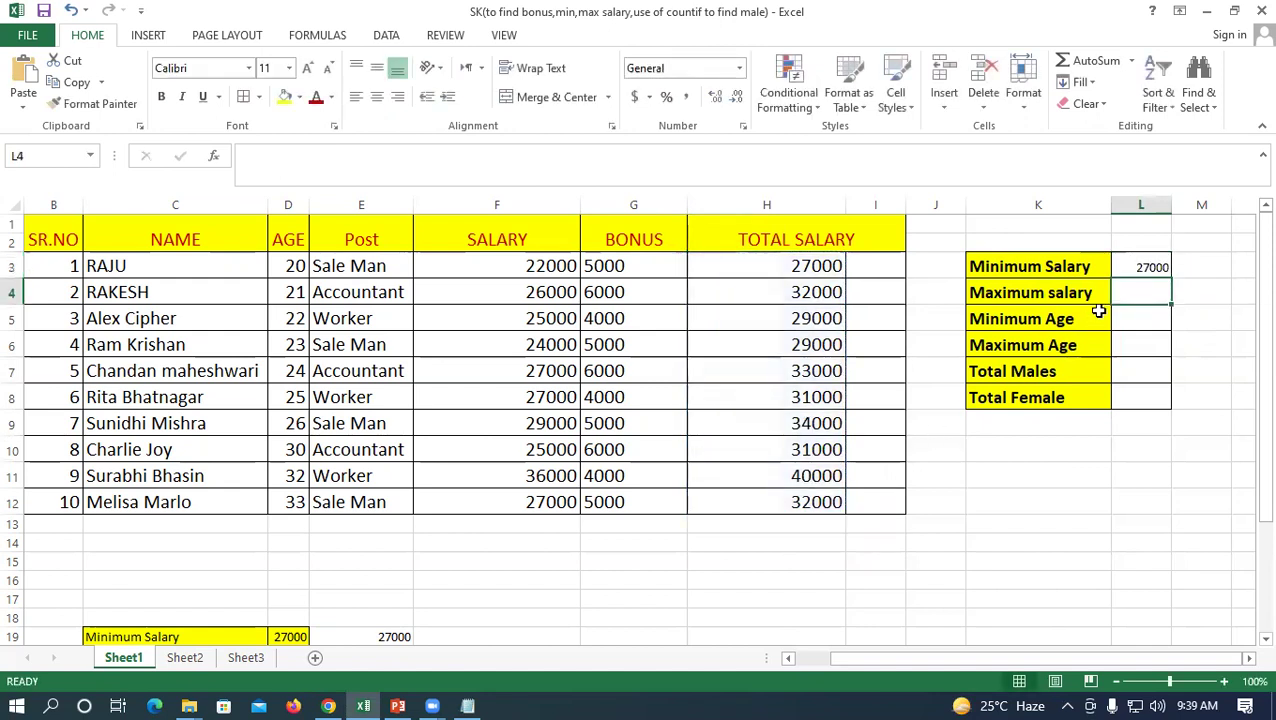
pyautogui.click(1131, 267)
pyautogui.click(308, 70)
pyautogui.click(308, 70)
pyautogui.click(308, 70)
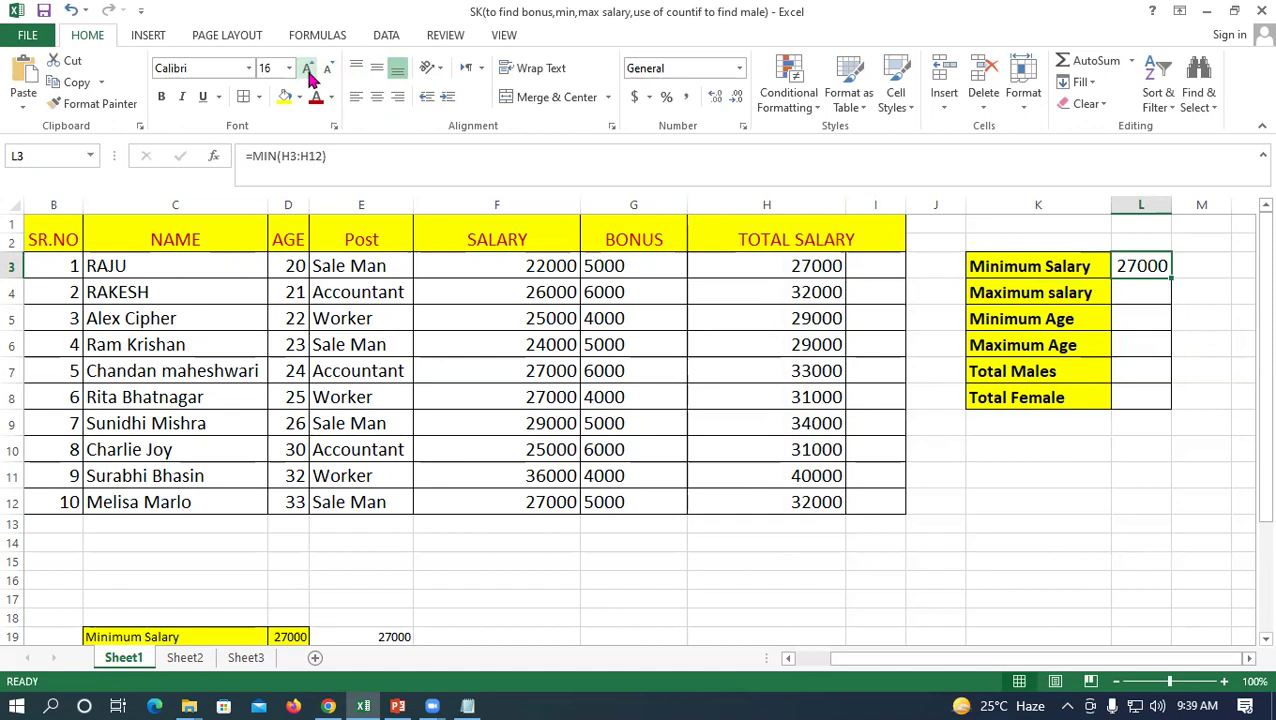
# Enter =MAX(H3:H12) beside Maximum salary, showing 40000, and enlarge its font
pyautogui.click(1146, 292)
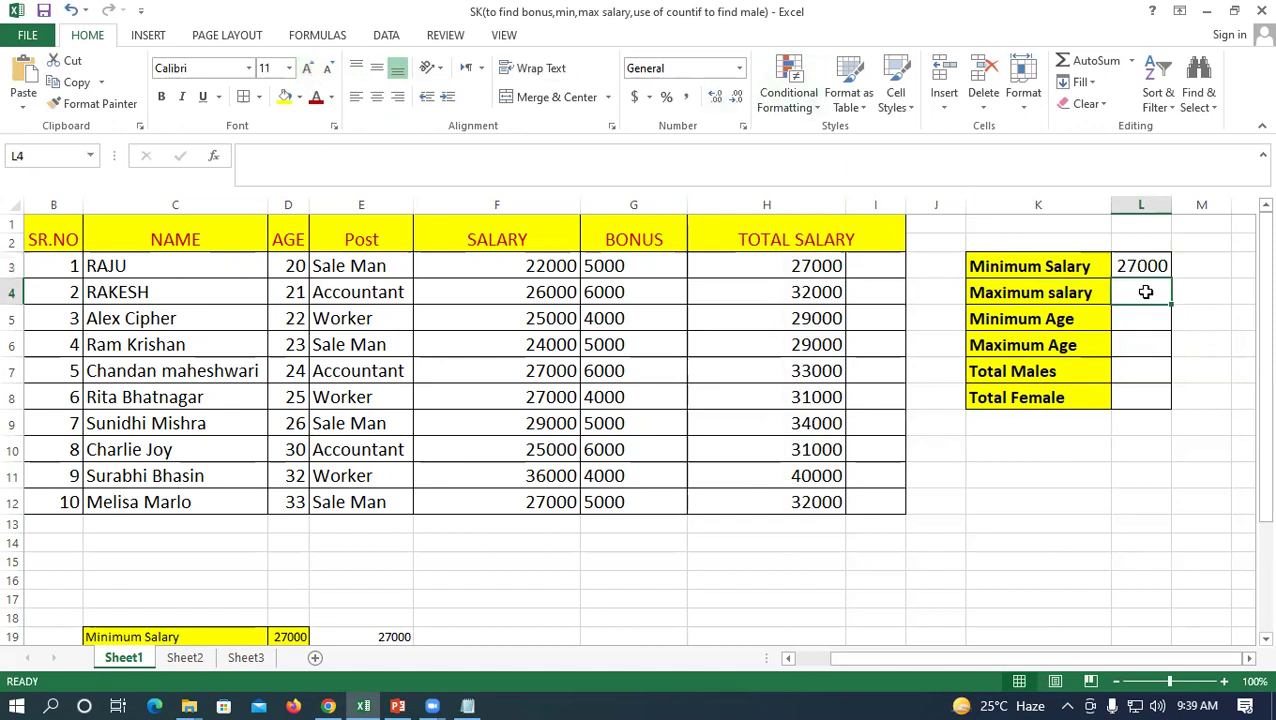
pyautogui.write('=max(')
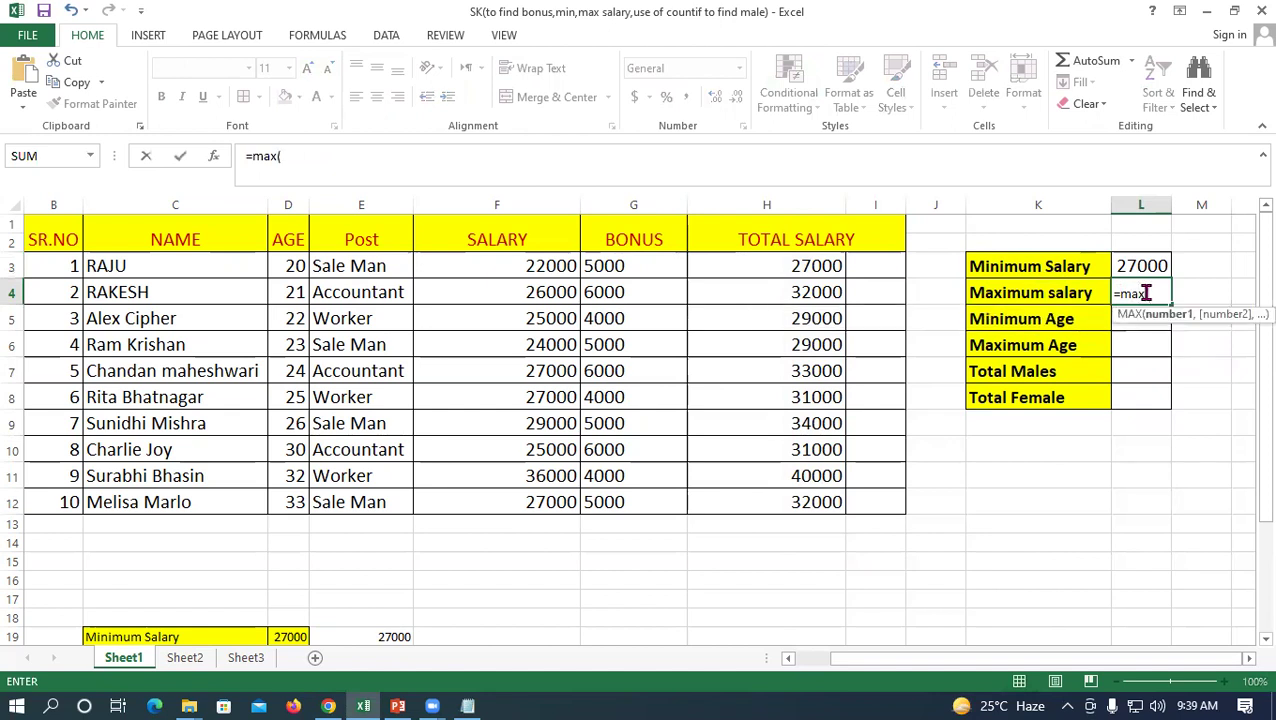
pyautogui.moveTo(776, 268); pyautogui.dragTo(761, 502)
pyautogui.write(')')
pyautogui.press('Return')
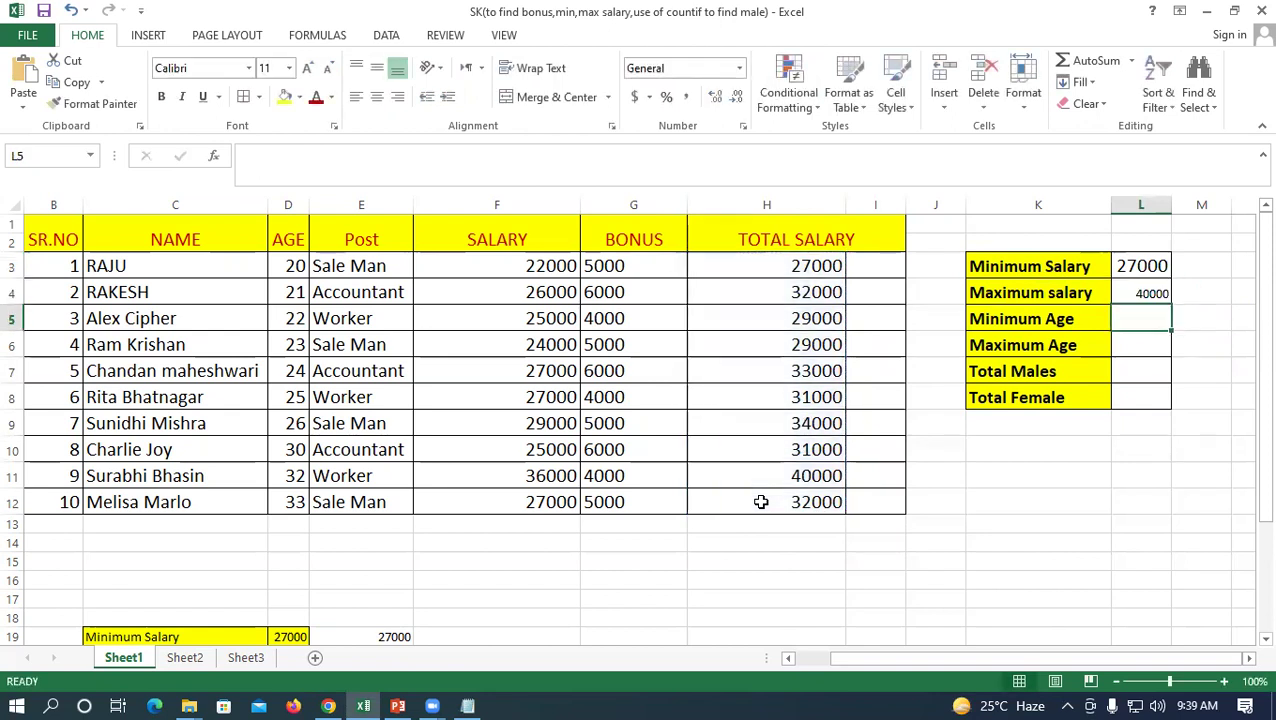
pyautogui.click(1153, 290)
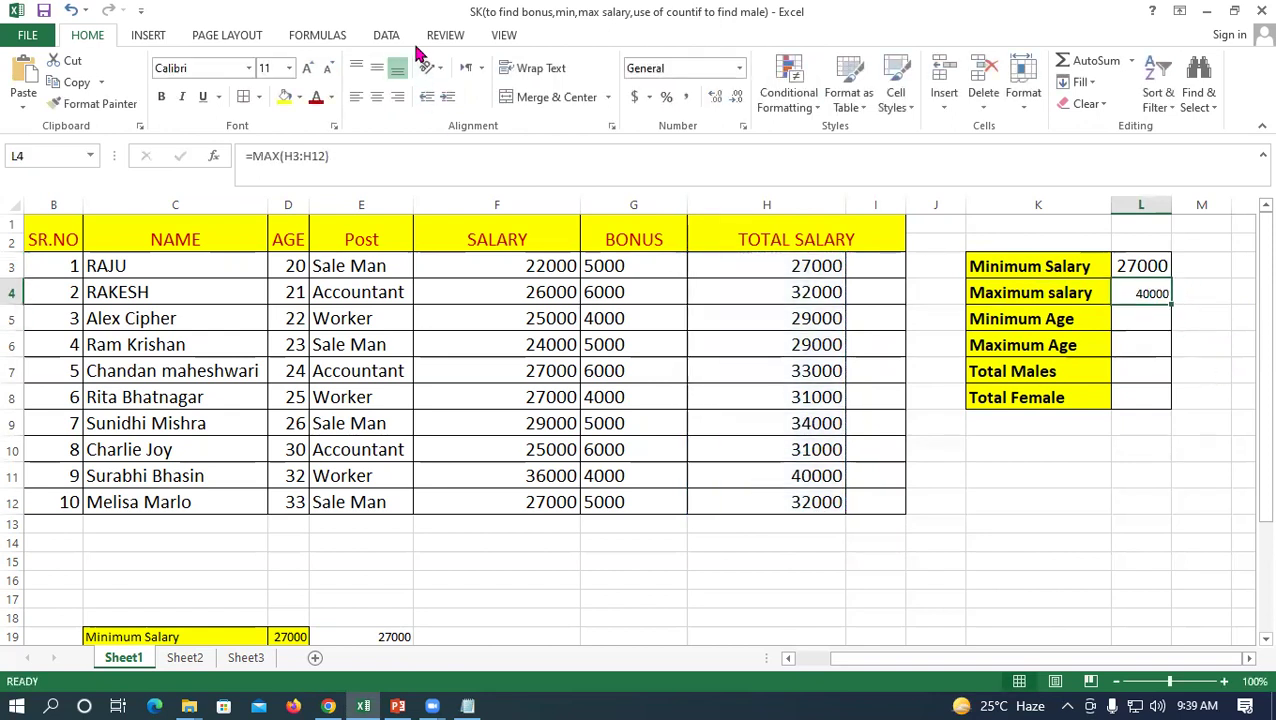
pyautogui.click(308, 68)
pyautogui.click(308, 68)
pyautogui.click(308, 68)
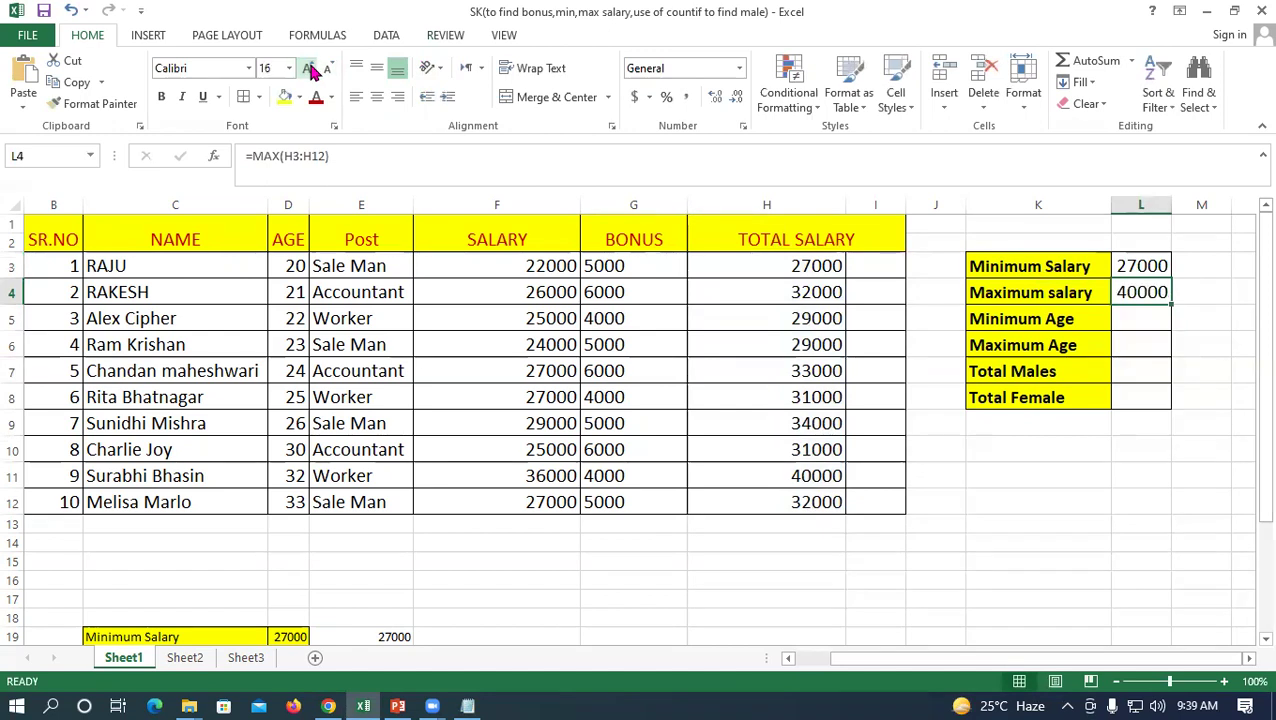
# Review the Minimum Age and Maximum Age labels and the ages in D3:D12
pyautogui.click(1056, 322)
pyautogui.click(1025, 348)
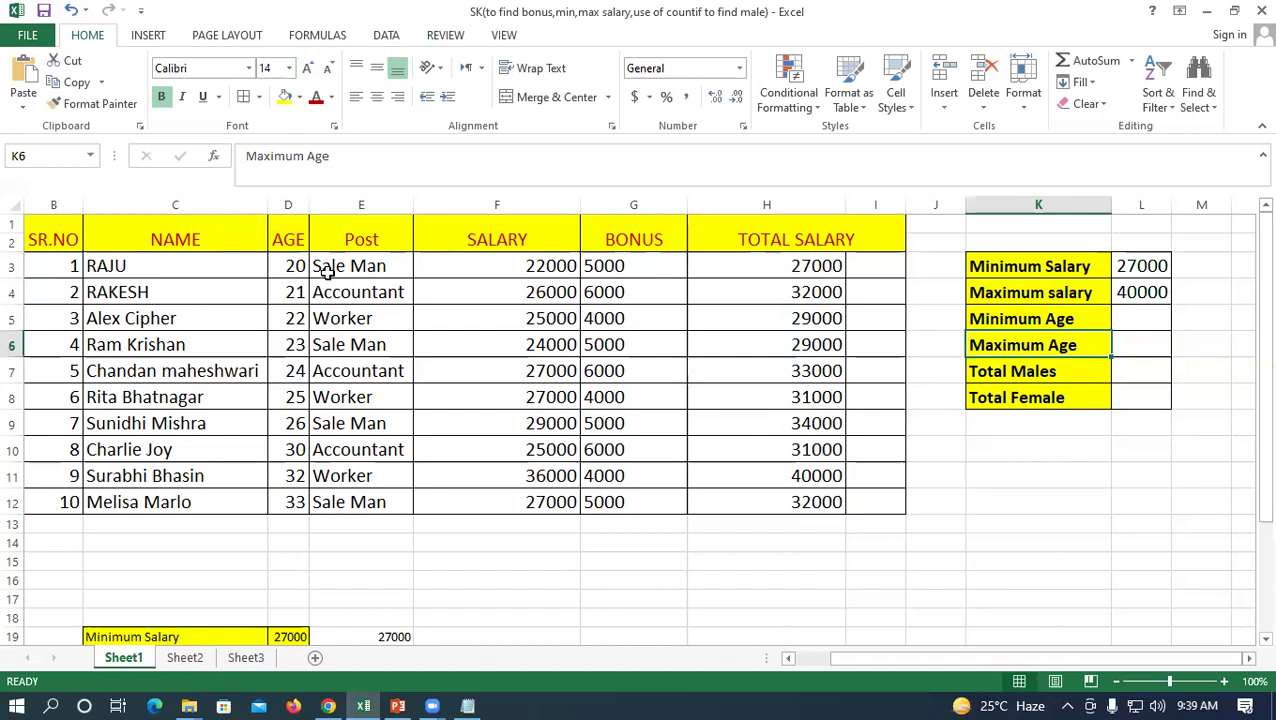
pyautogui.moveTo(302, 265); pyautogui.dragTo(295, 505)
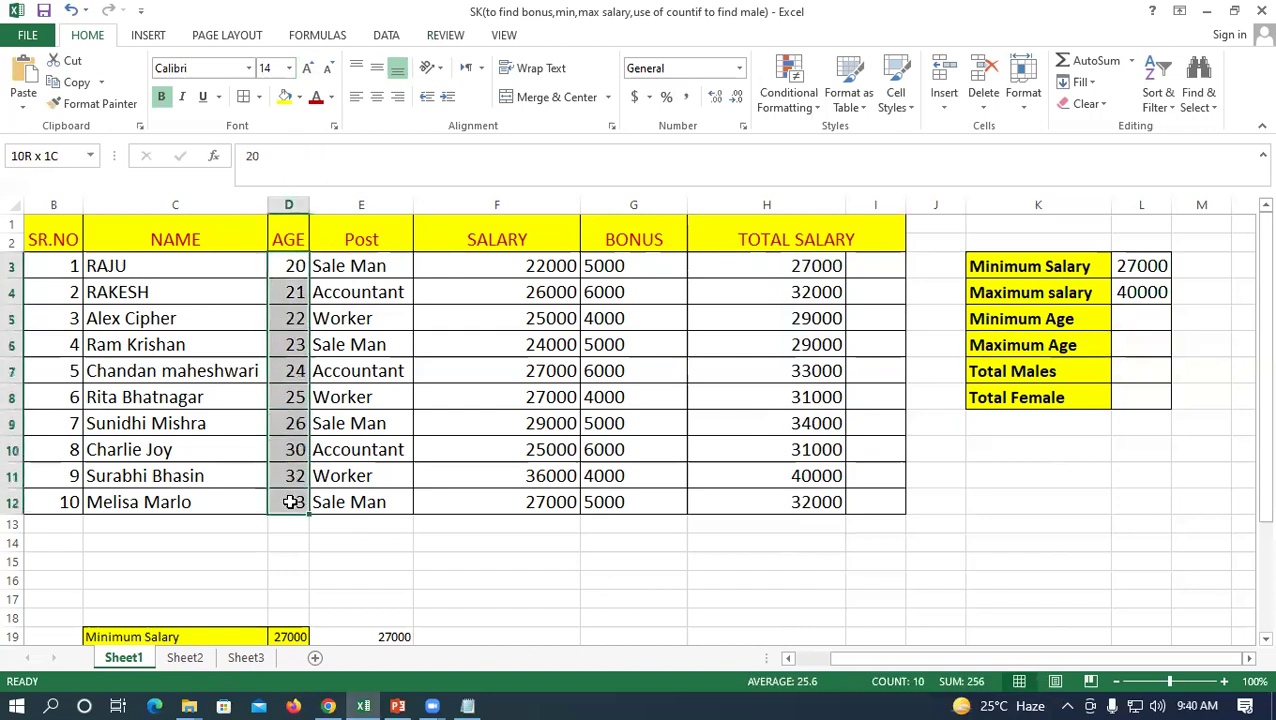
pyautogui.click(1046, 326)
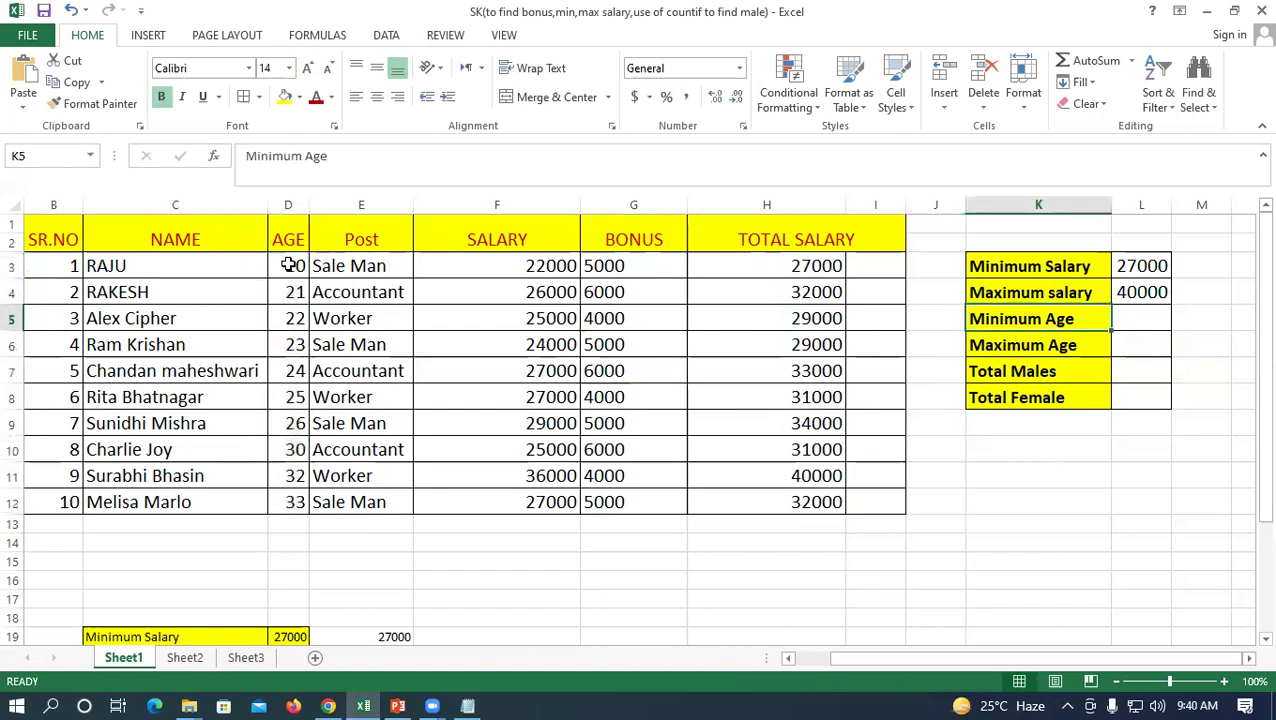
# Enter =MIN(D3:D12) beside Minimum Age, showing 20, and enlarge its font
pyautogui.click(1140, 320)
pyautogui.write('=')
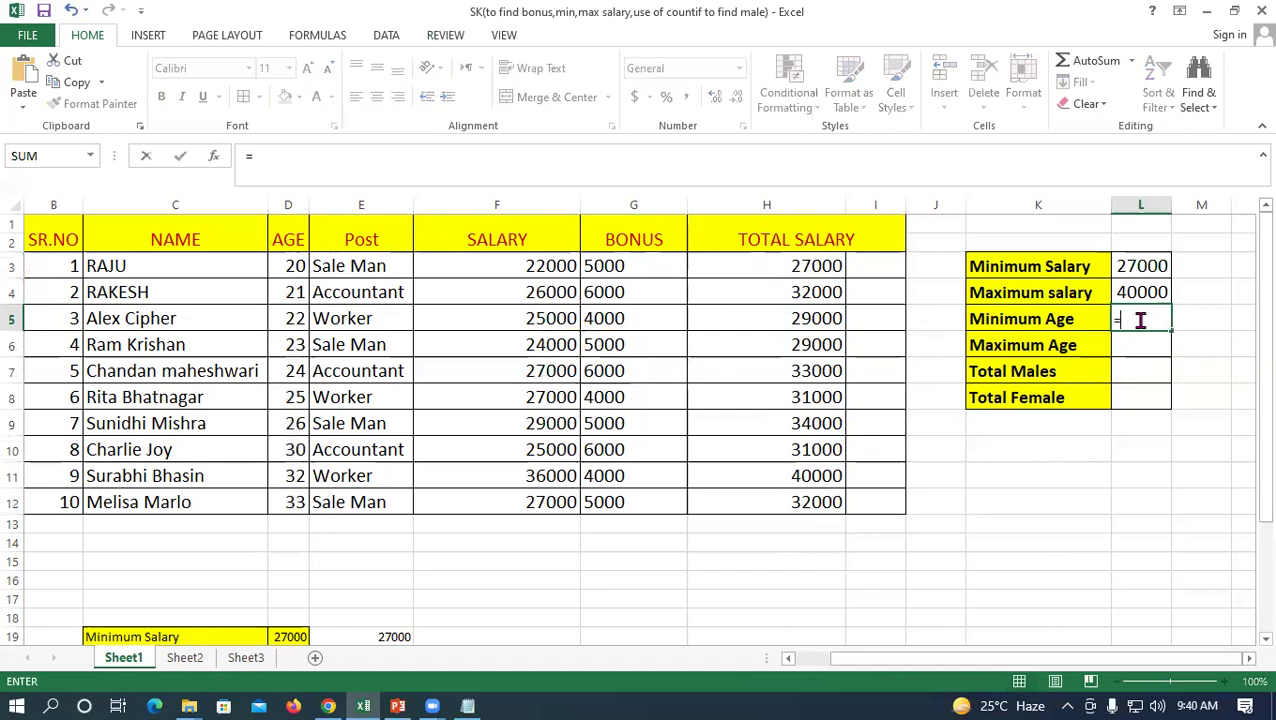
pyautogui.write('min')
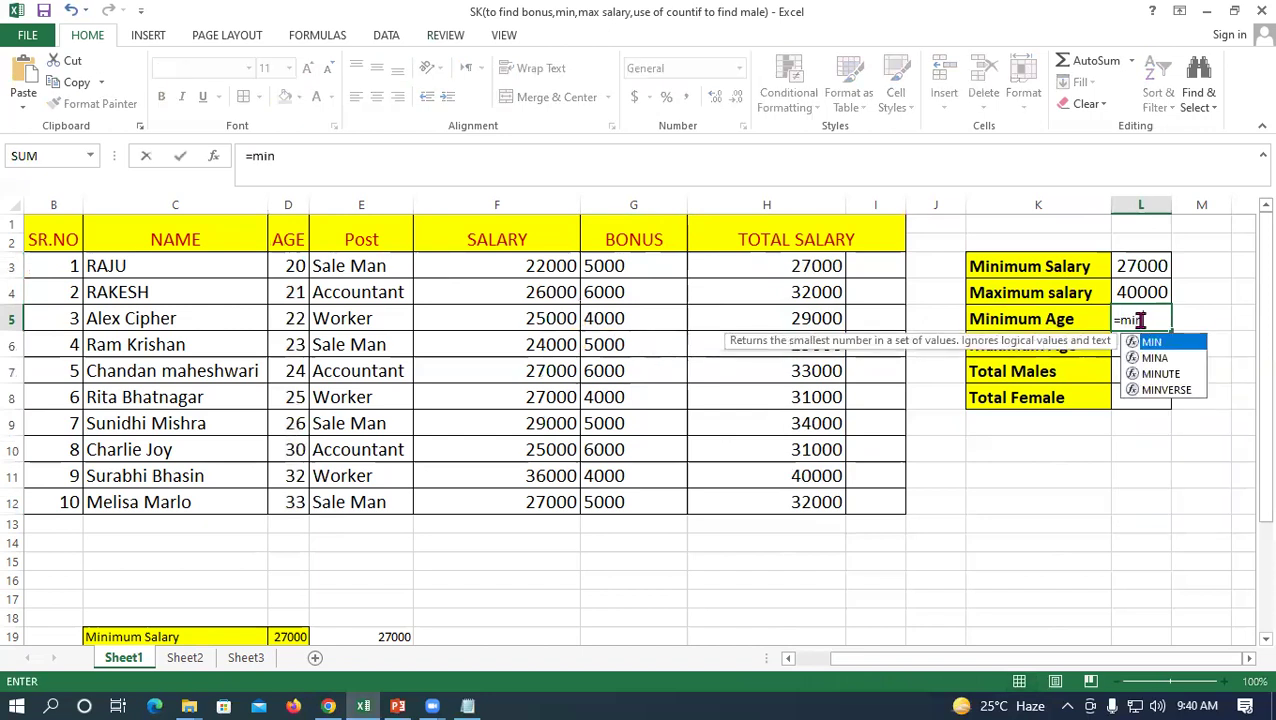
pyautogui.write('(')
pyautogui.click(287, 266)
pyautogui.moveTo(285, 288); pyautogui.dragTo(320, 476)
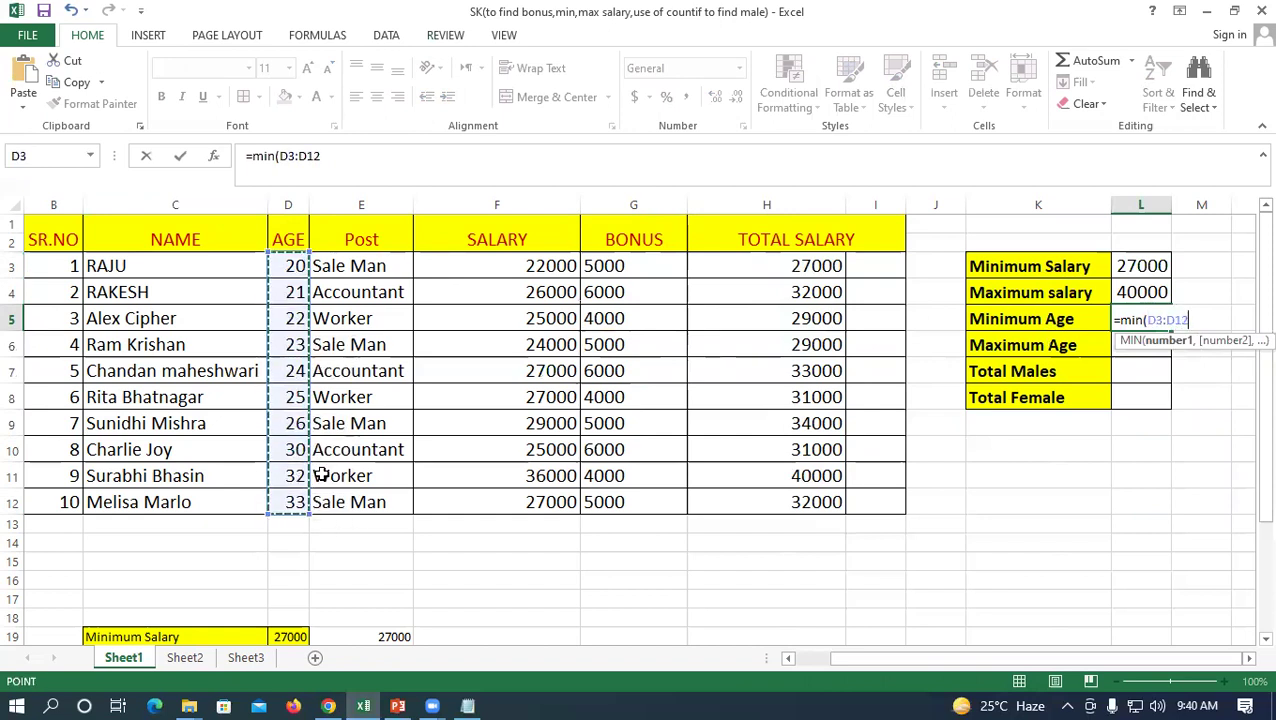
pyautogui.write(')')
pyautogui.press('Return')
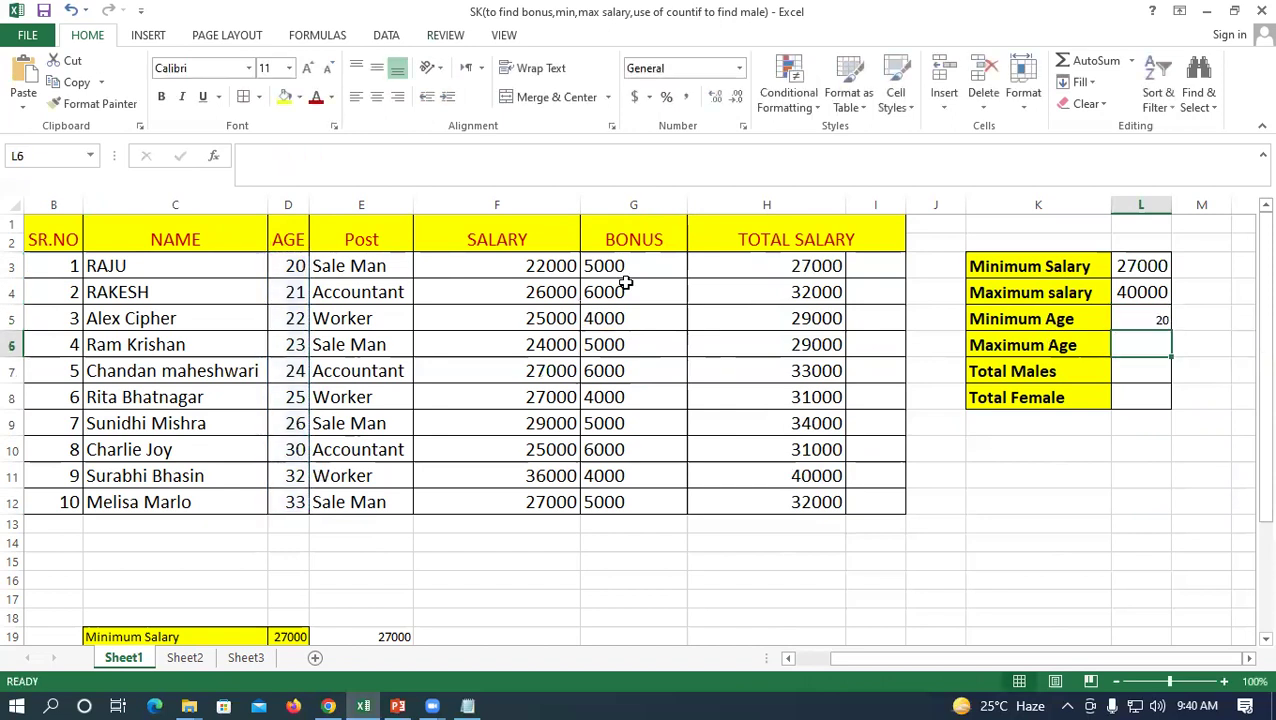
pyautogui.click(1121, 320)
pyautogui.click(304, 70)
pyautogui.click(304, 70)
# Enter =MAX(D3:D12) beside Maximum Age, showing 33, and enlarge its font
pyautogui.click(1135, 351)
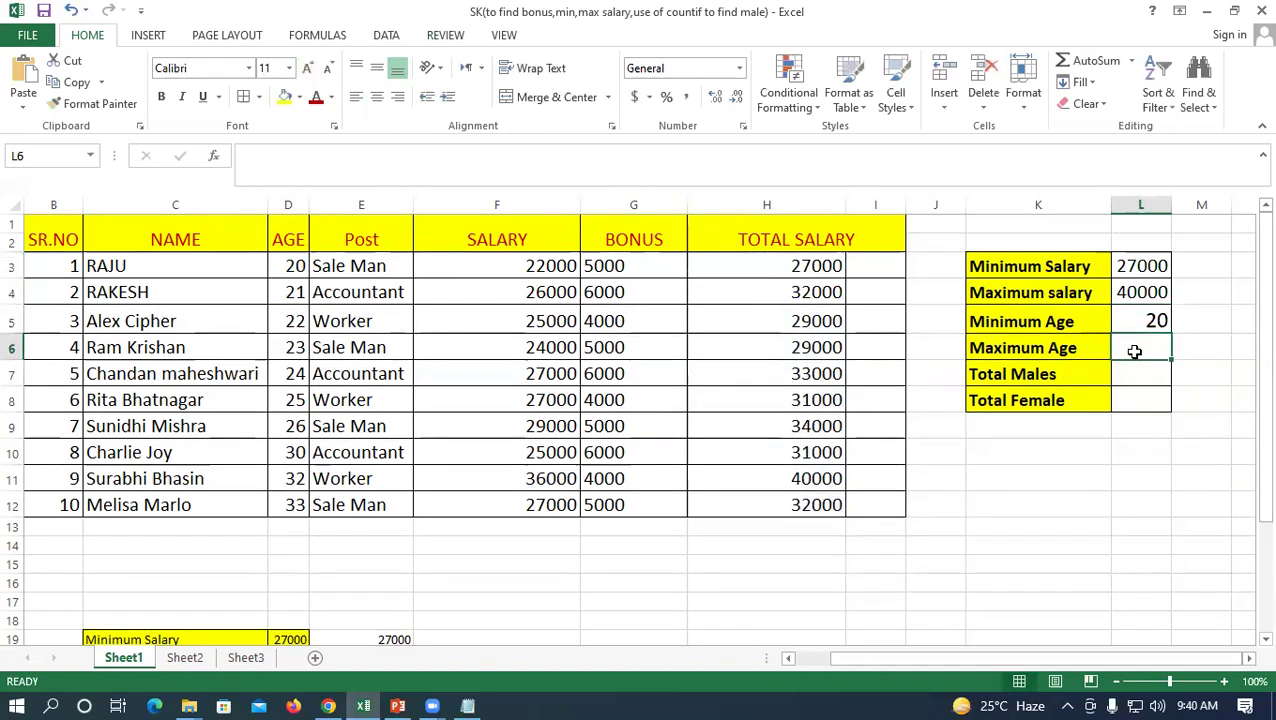
pyautogui.write('=ma')
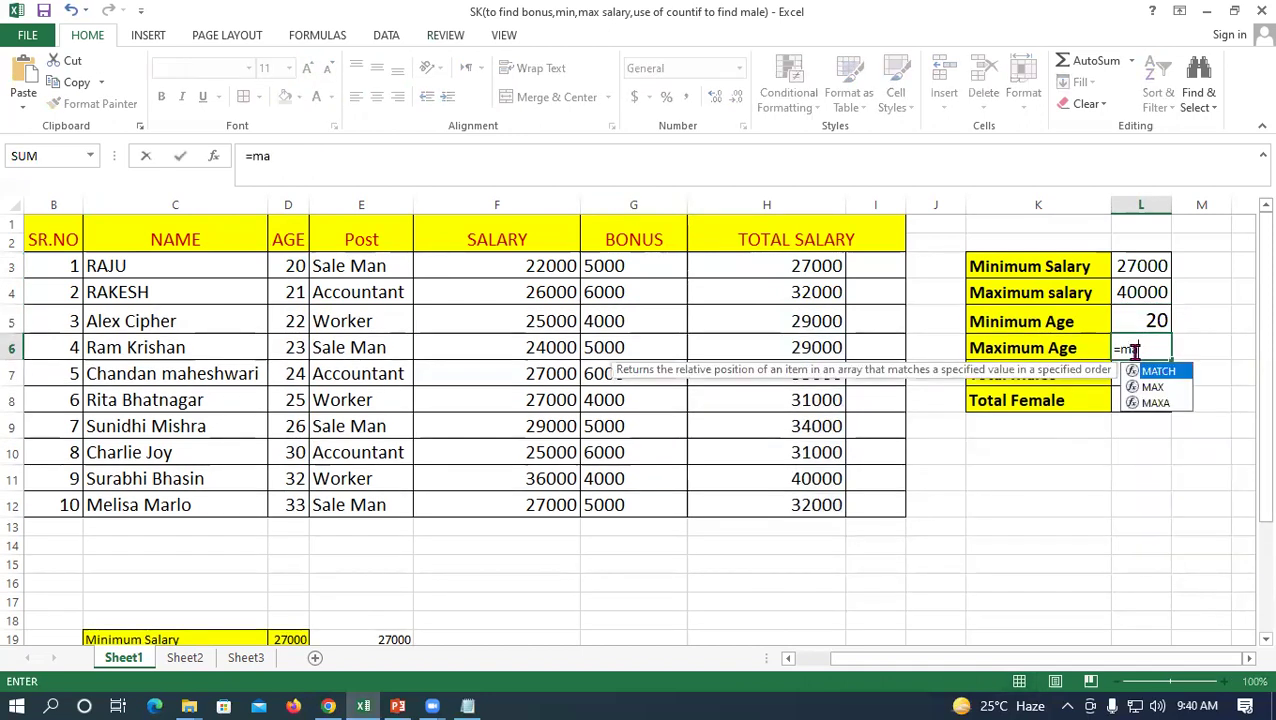
pyautogui.write('x(')
pyautogui.click(288, 266)
pyautogui.moveTo(288, 266); pyautogui.dragTo(277, 518)
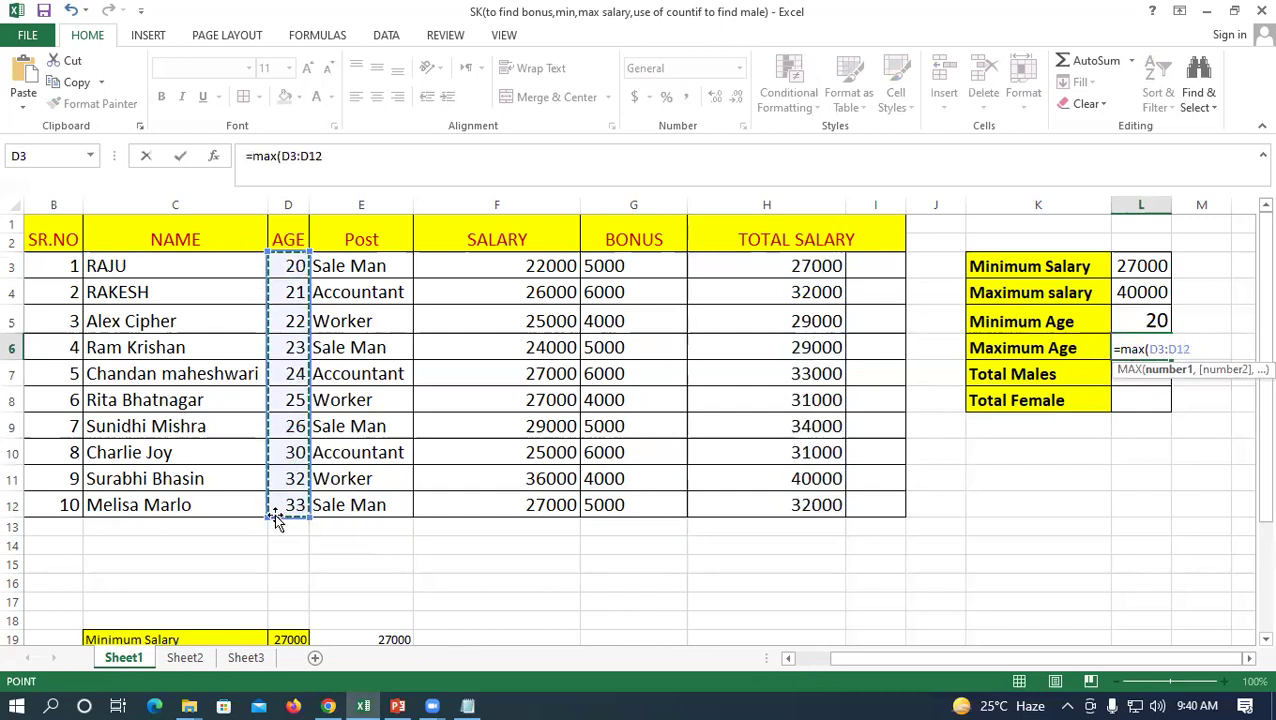
pyautogui.press('Return')
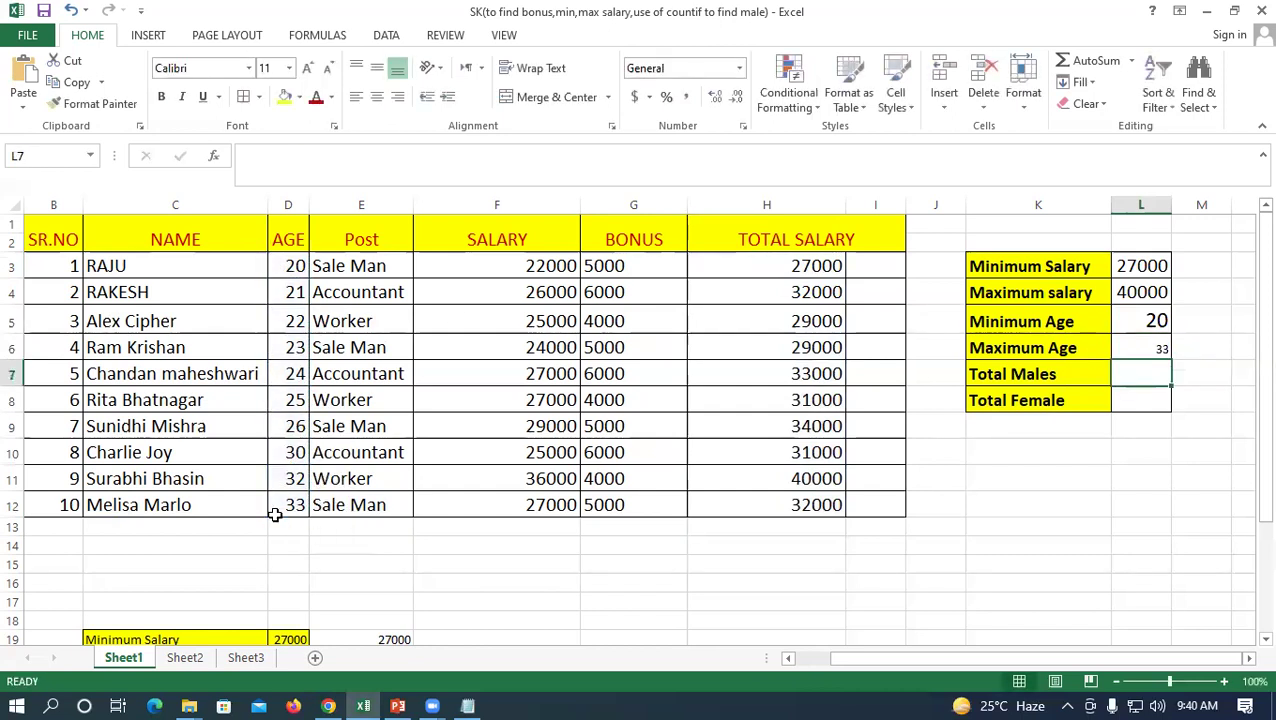
pyautogui.click(1150, 350)
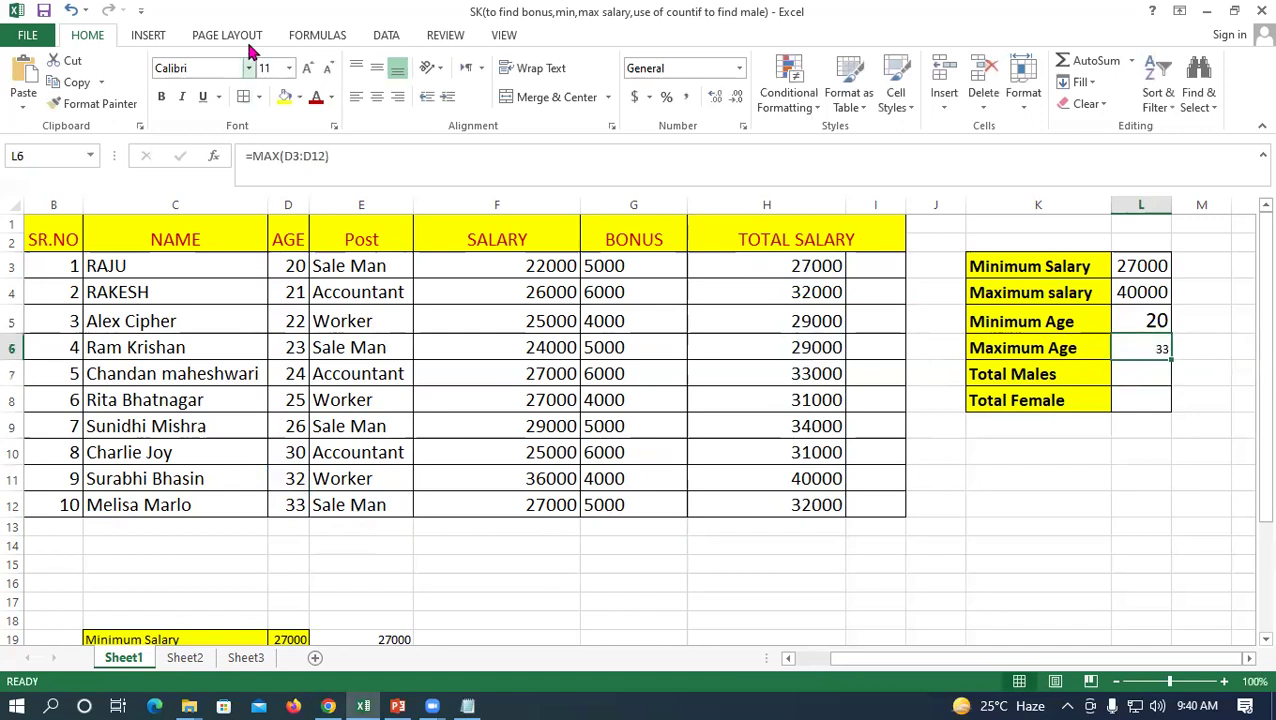
pyautogui.click(311, 67)
pyautogui.click(311, 67)
pyautogui.click(311, 67)
pyautogui.click(311, 67)
pyautogui.click(311, 67)
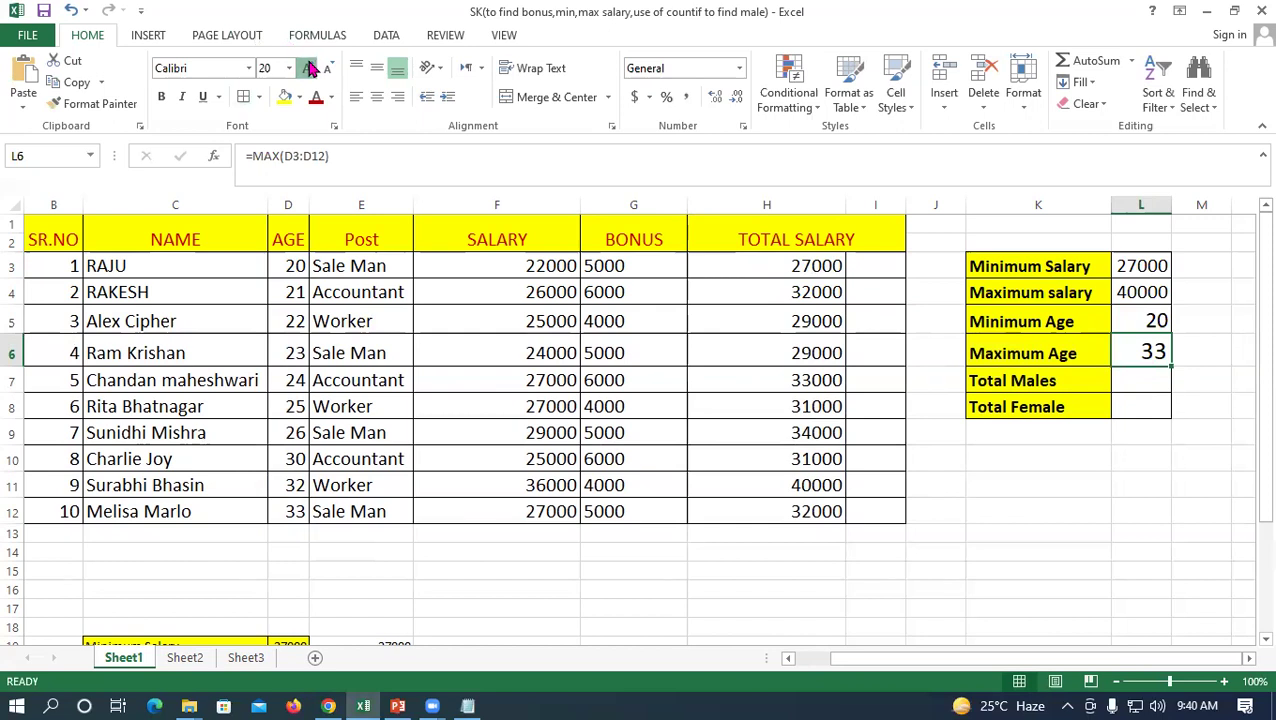
pyautogui.click(311, 67)
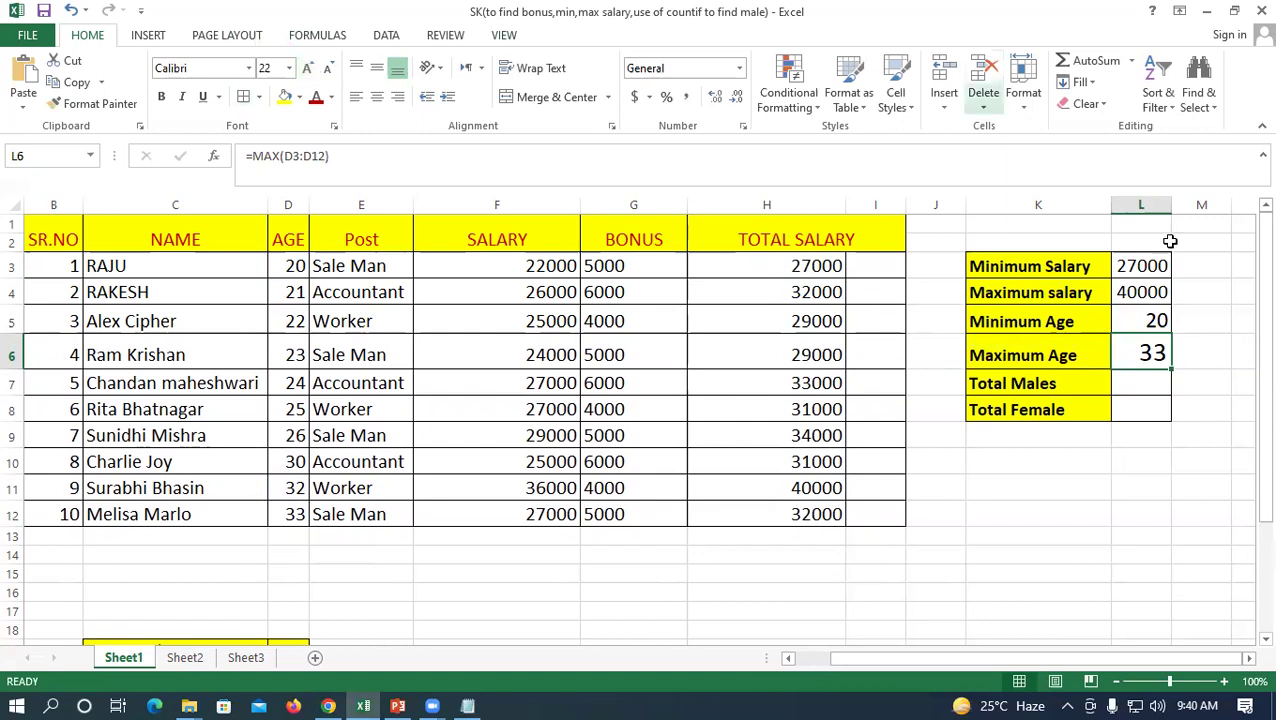
pyautogui.click(1141, 383)
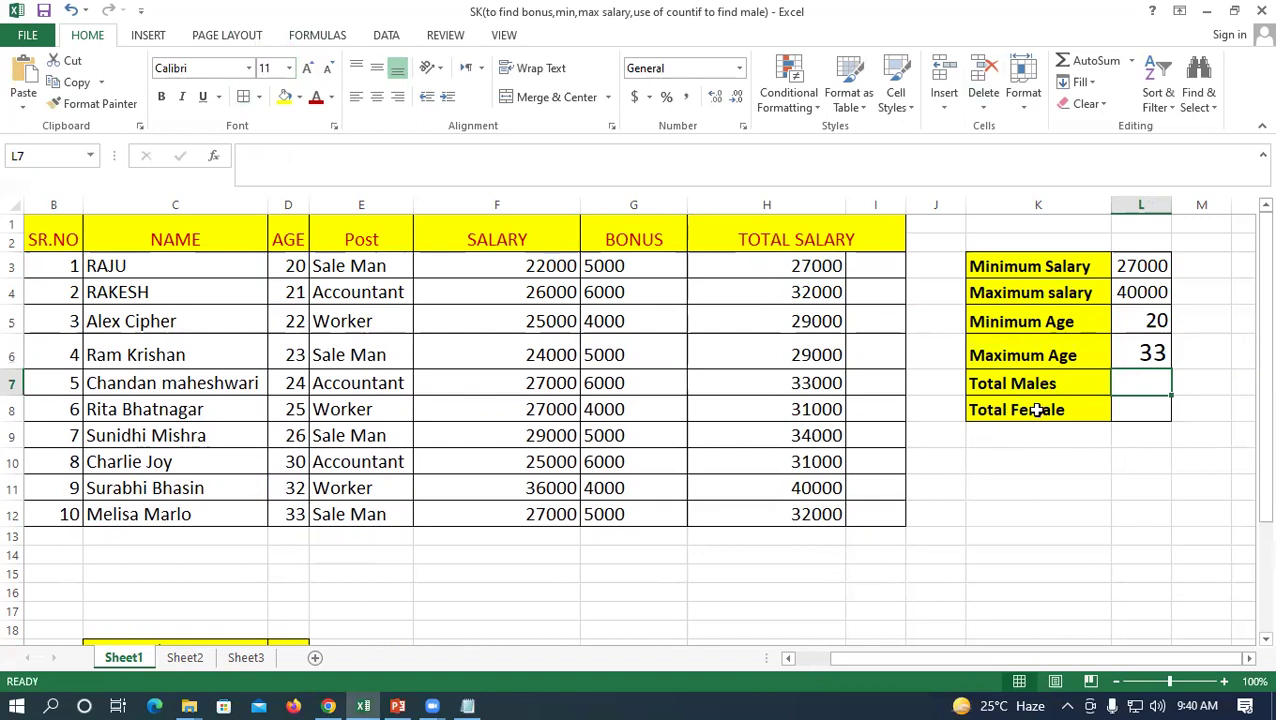
# Rename the Total Males label to Total Accountant
pyautogui.doubleClick(1052, 383)
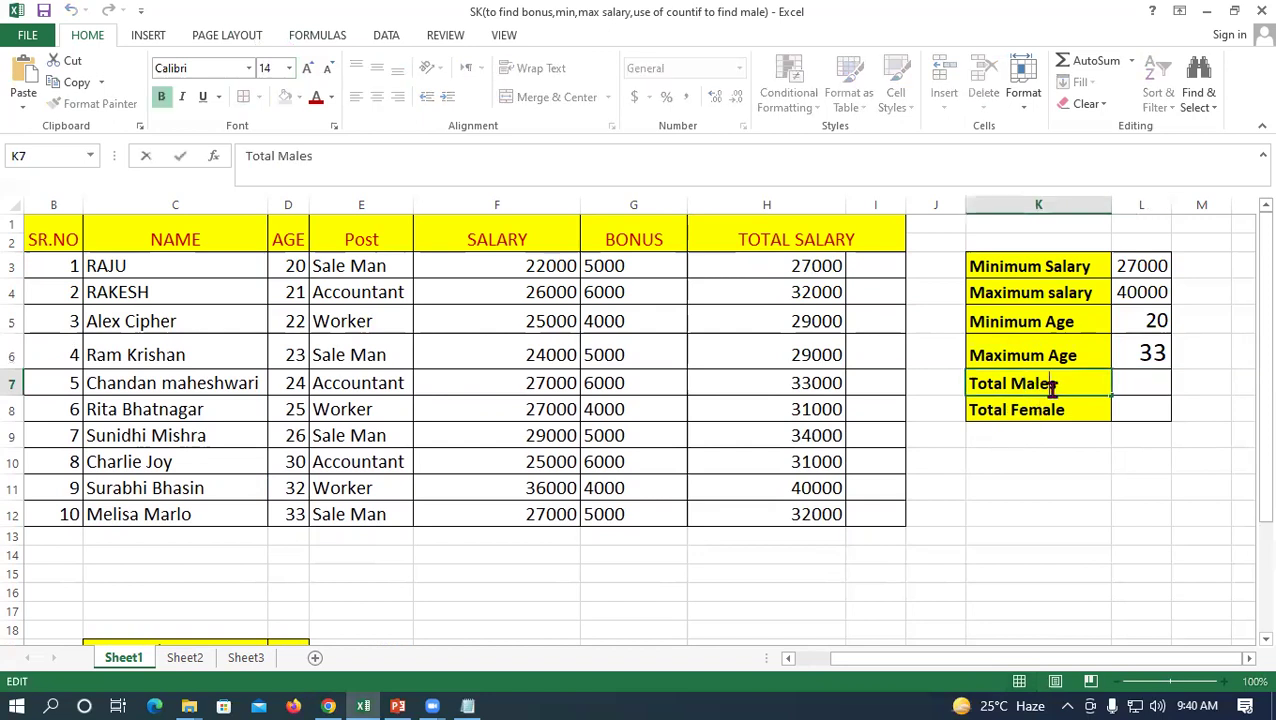
pyautogui.moveTo(1062, 384); pyautogui.dragTo(1012, 384)
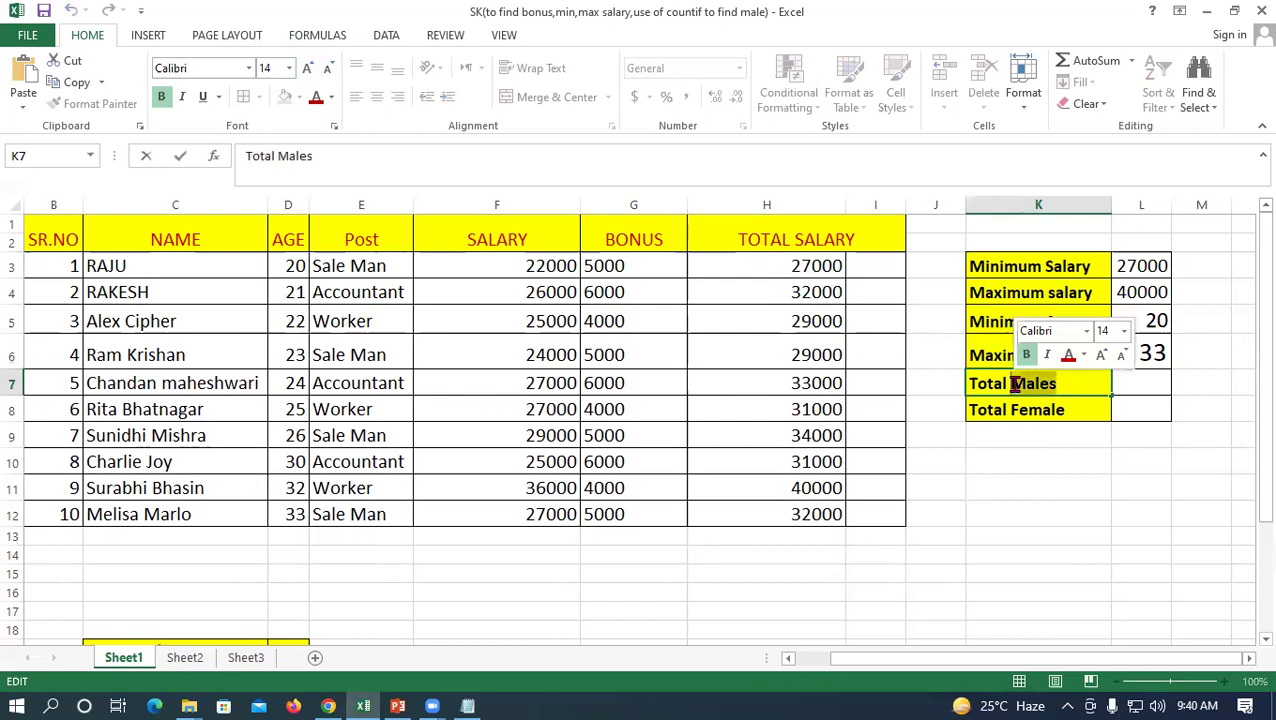
pyautogui.write('Accountant')
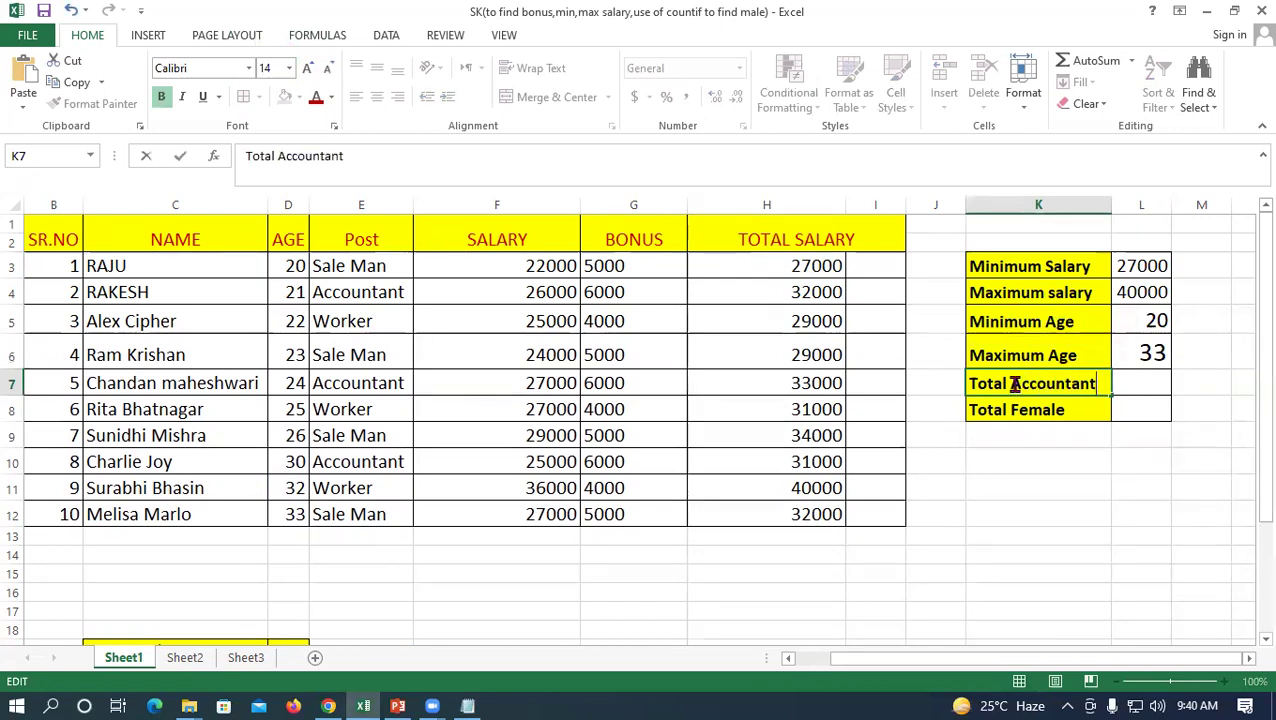
# Change the Total Female label to Total Sales Man
pyautogui.click(1020, 410)
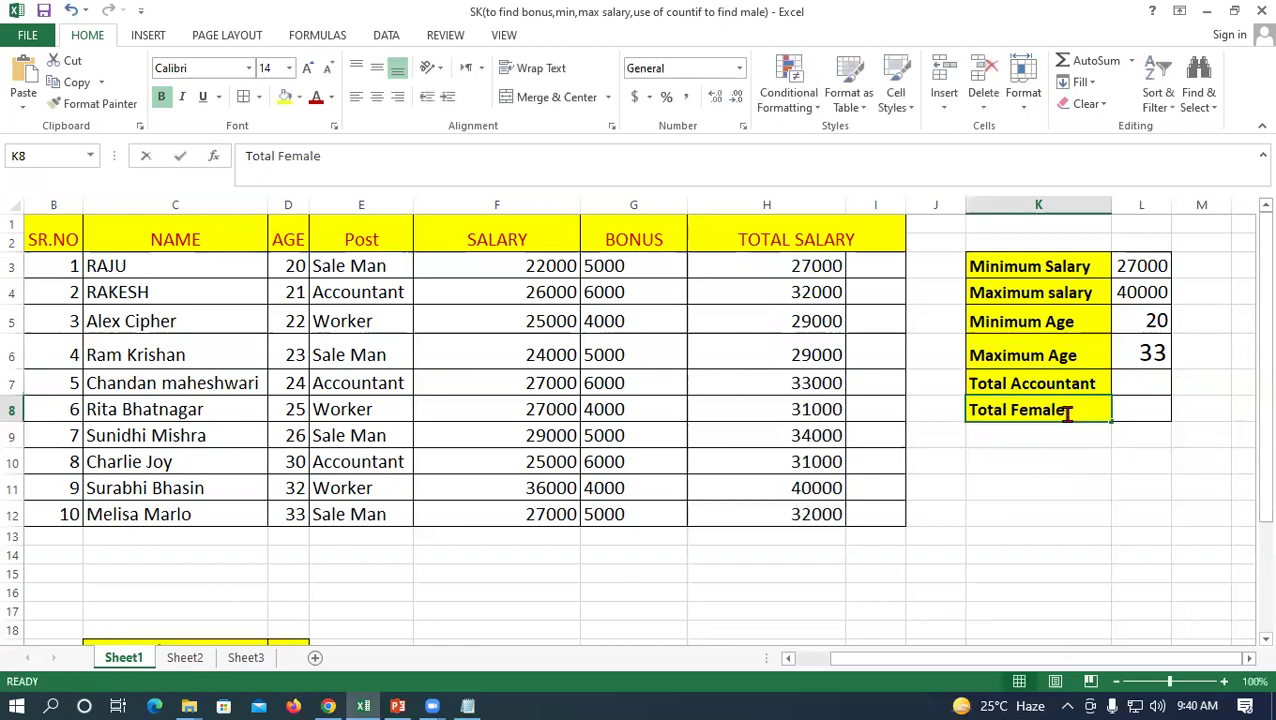
pyautogui.doubleClick(1071, 410)
pyautogui.moveTo(1071, 410); pyautogui.dragTo(1010, 412)
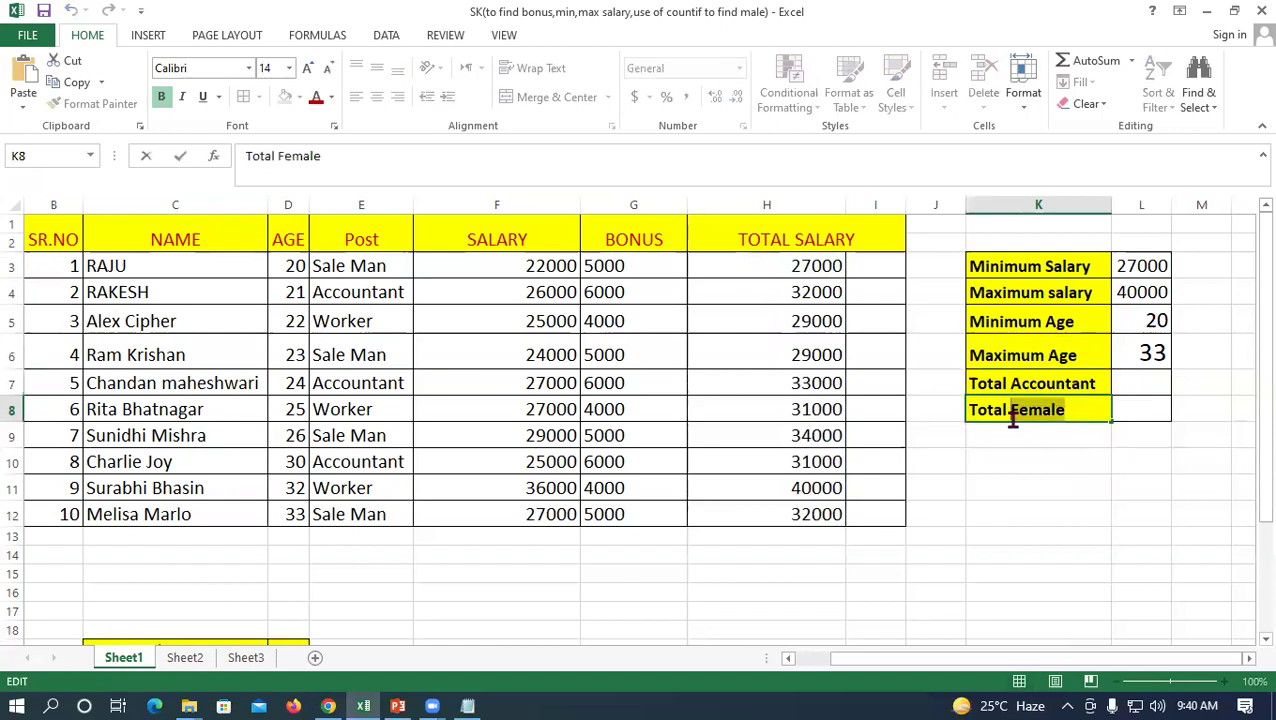
pyautogui.write('Sale')
pyautogui.press('BackSpace')
pyautogui.press('BackSpace')
pyautogui.write('les Man')
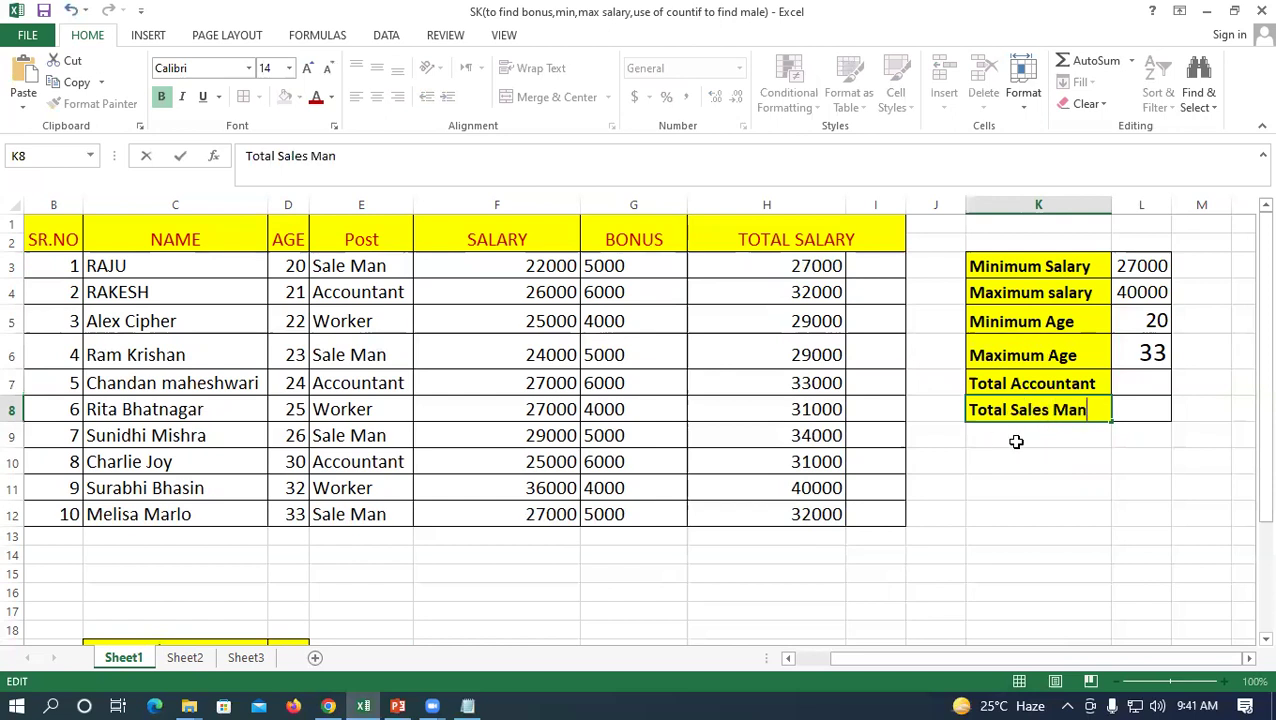
pyautogui.press('Return')
pyautogui.click(1132, 402)
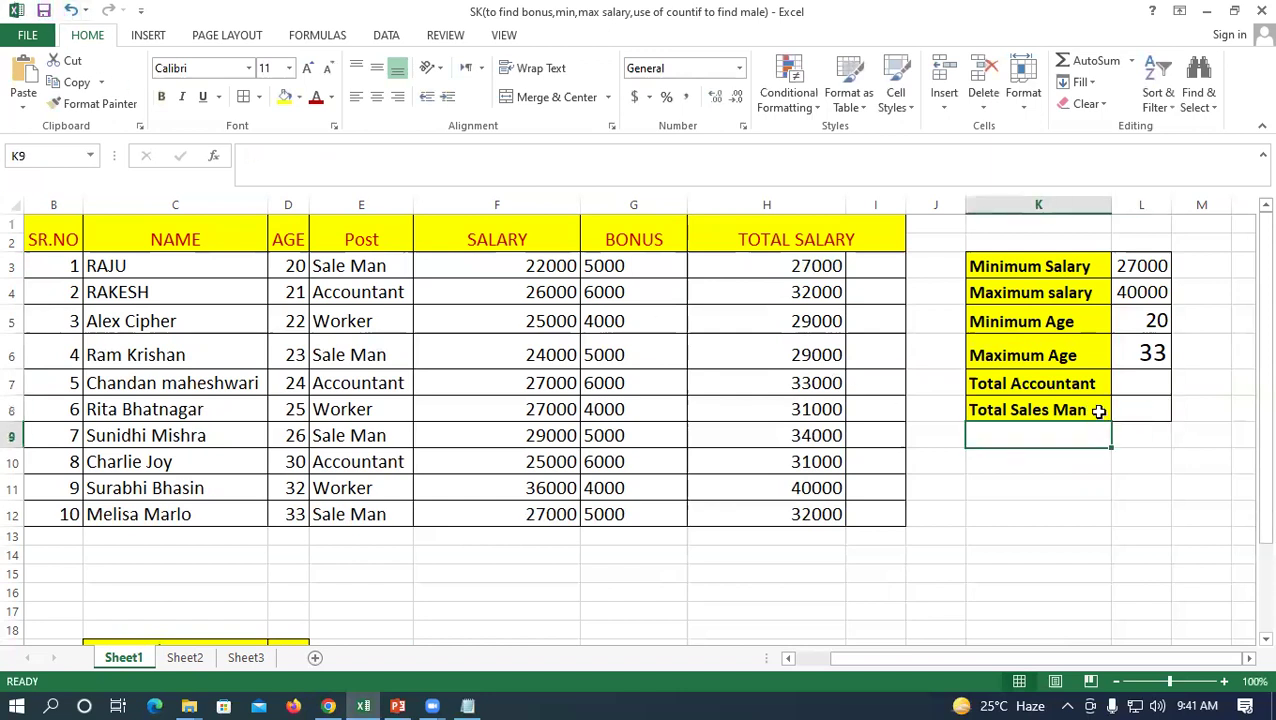
pyautogui.click(1137, 379)
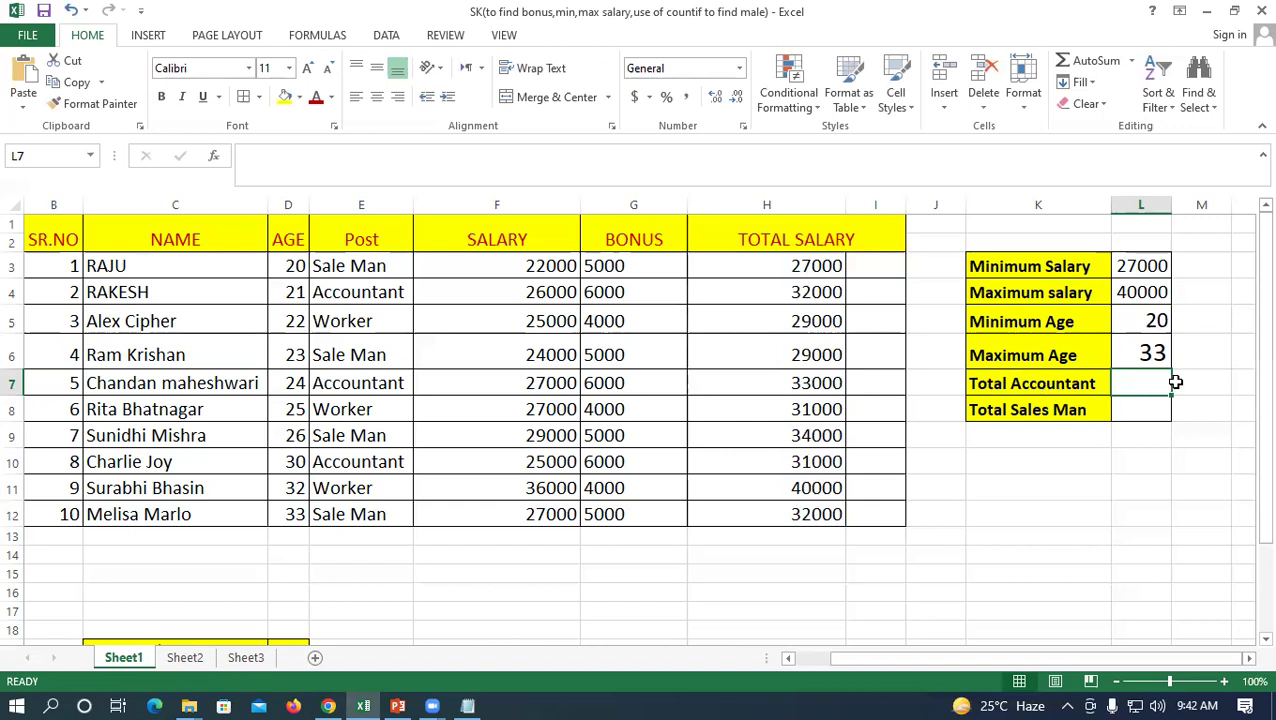
# Enter =COUNTIF(E3:E12,"Accountant") beside Total Accountant, returning 3
pyautogui.write('=')
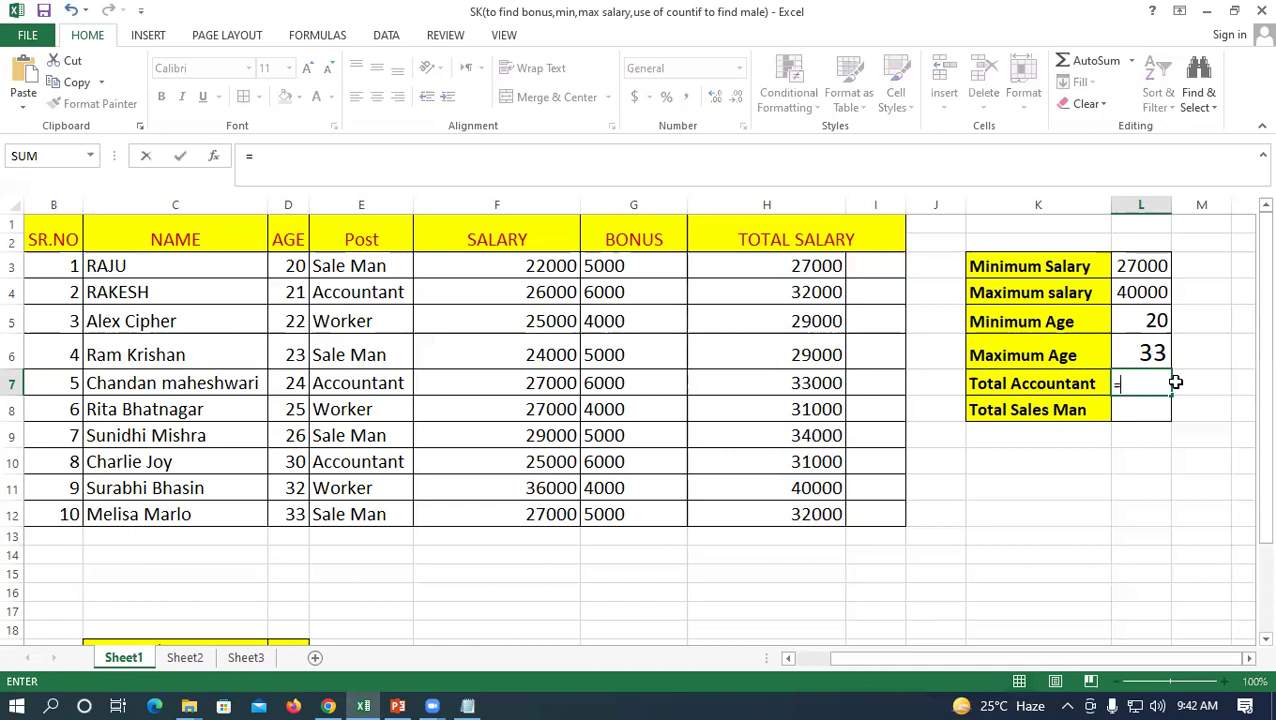
pyautogui.write('count')
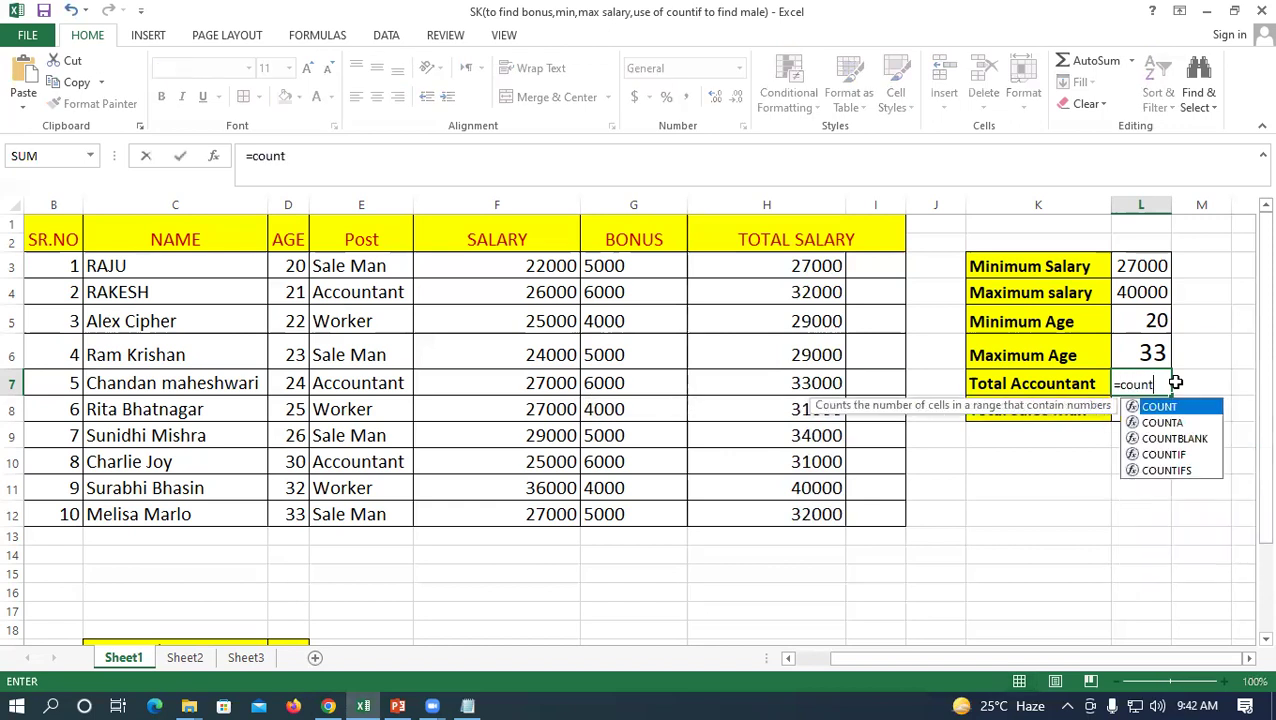
pyautogui.write('if')
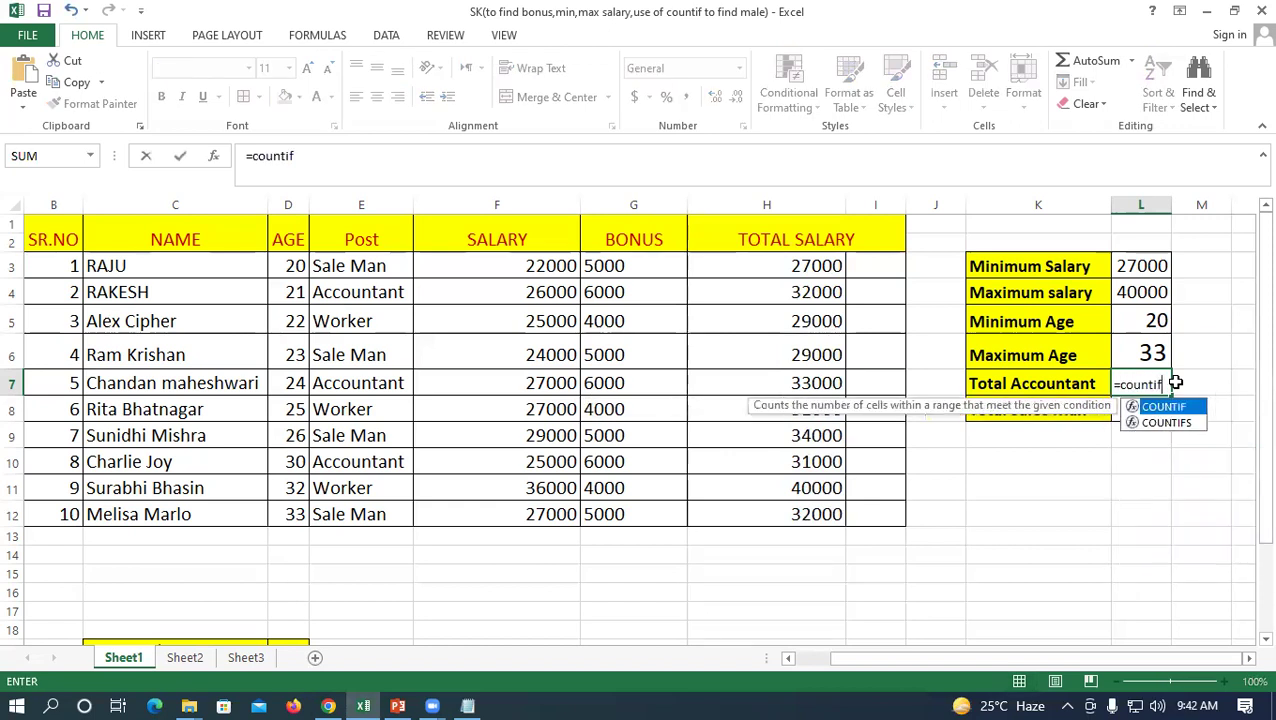
pyautogui.write('(')
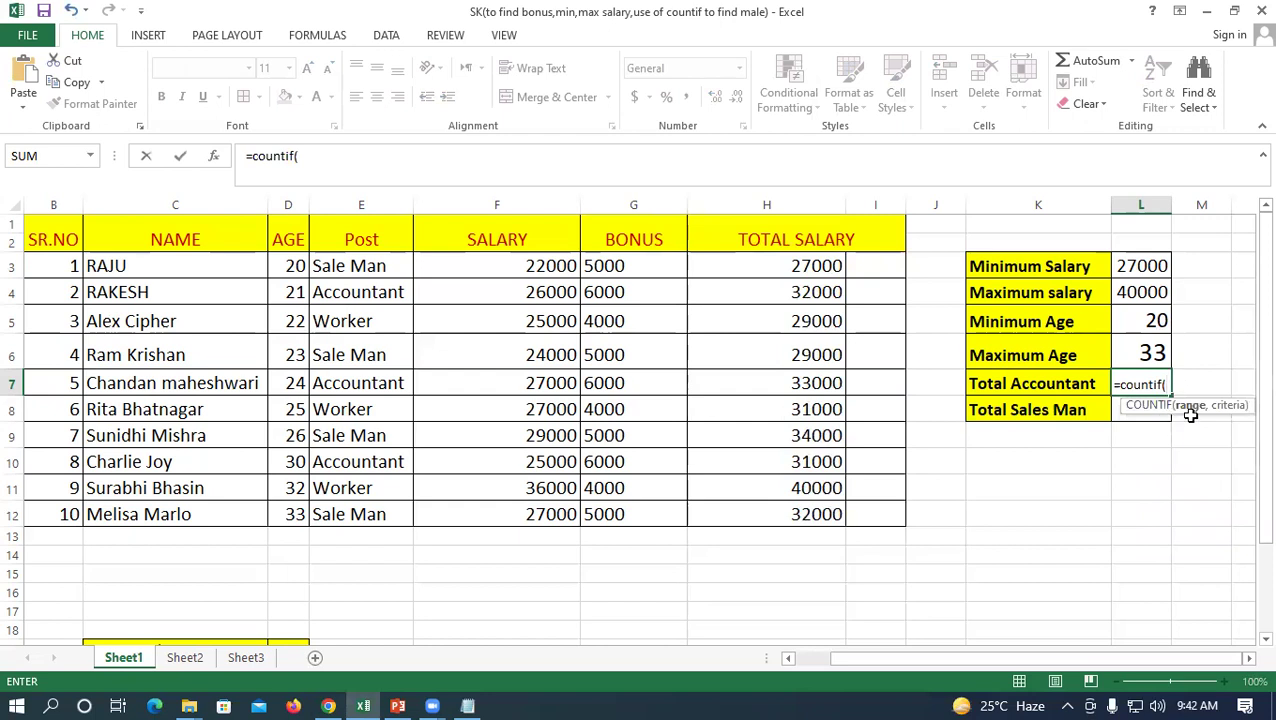
pyautogui.moveTo(368, 265); pyautogui.dragTo(361, 512)
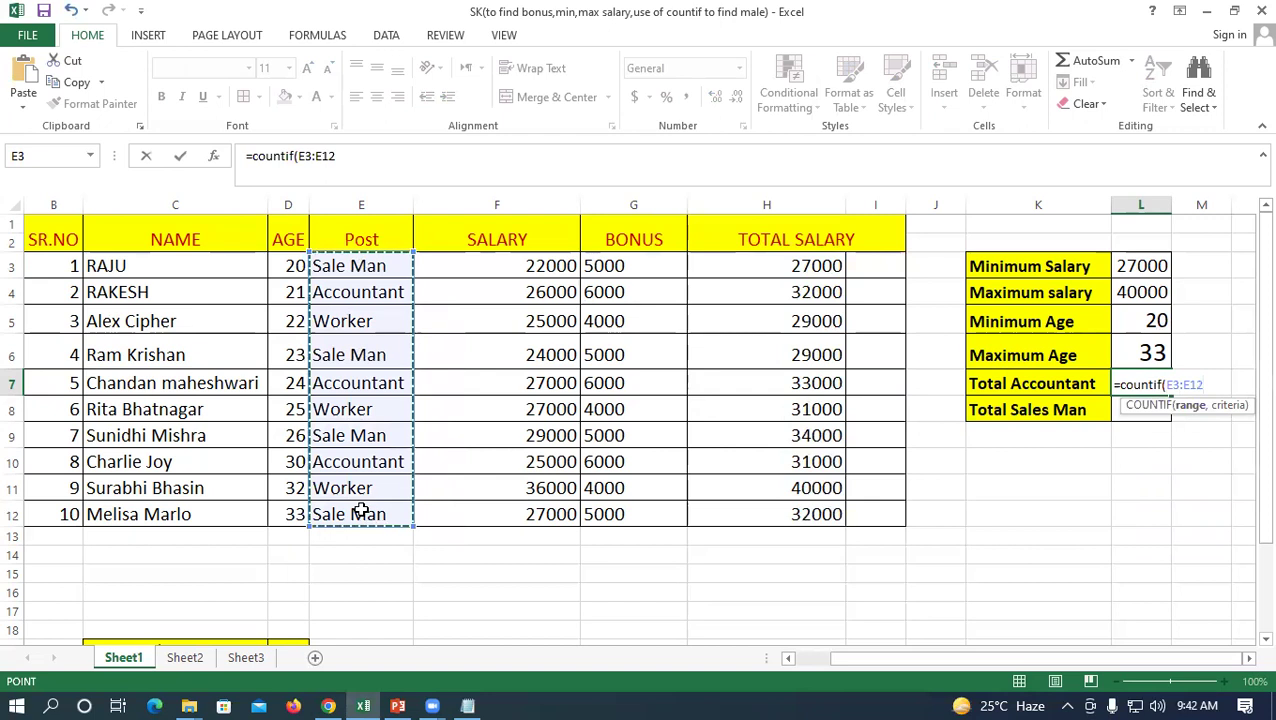
pyautogui.write(',')
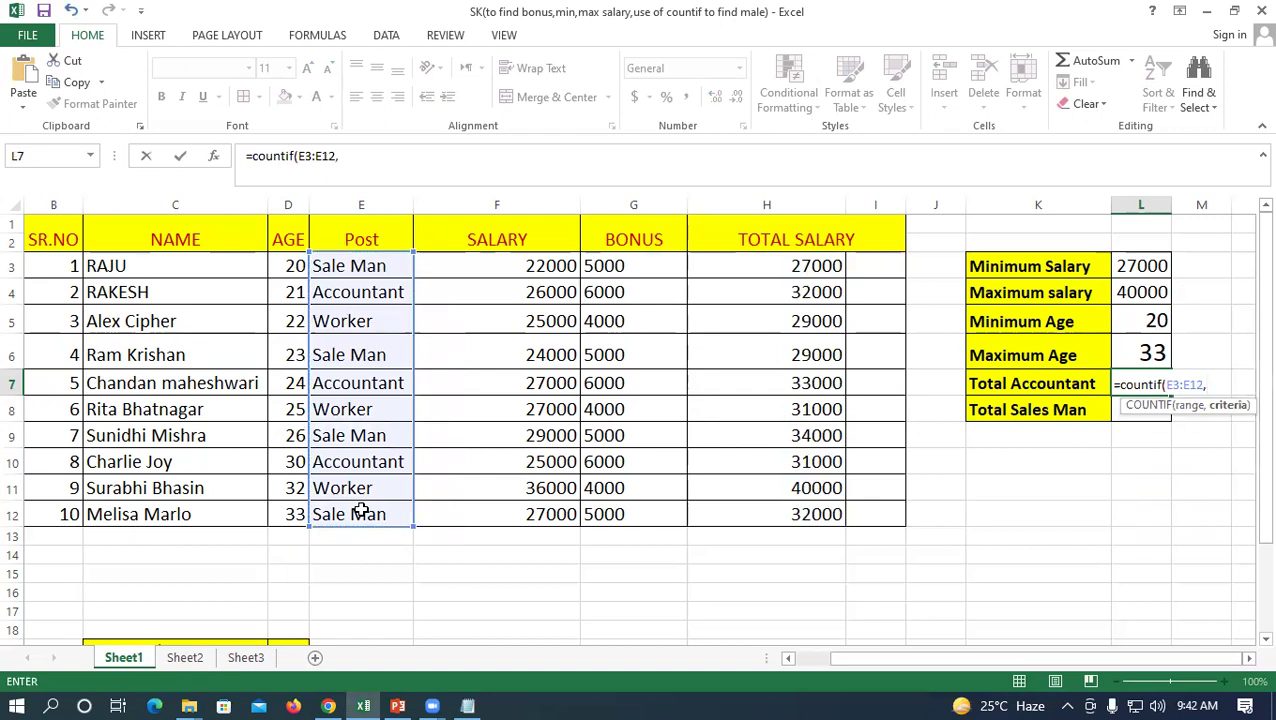
pyautogui.write('"')
pyautogui.write('Accountant')
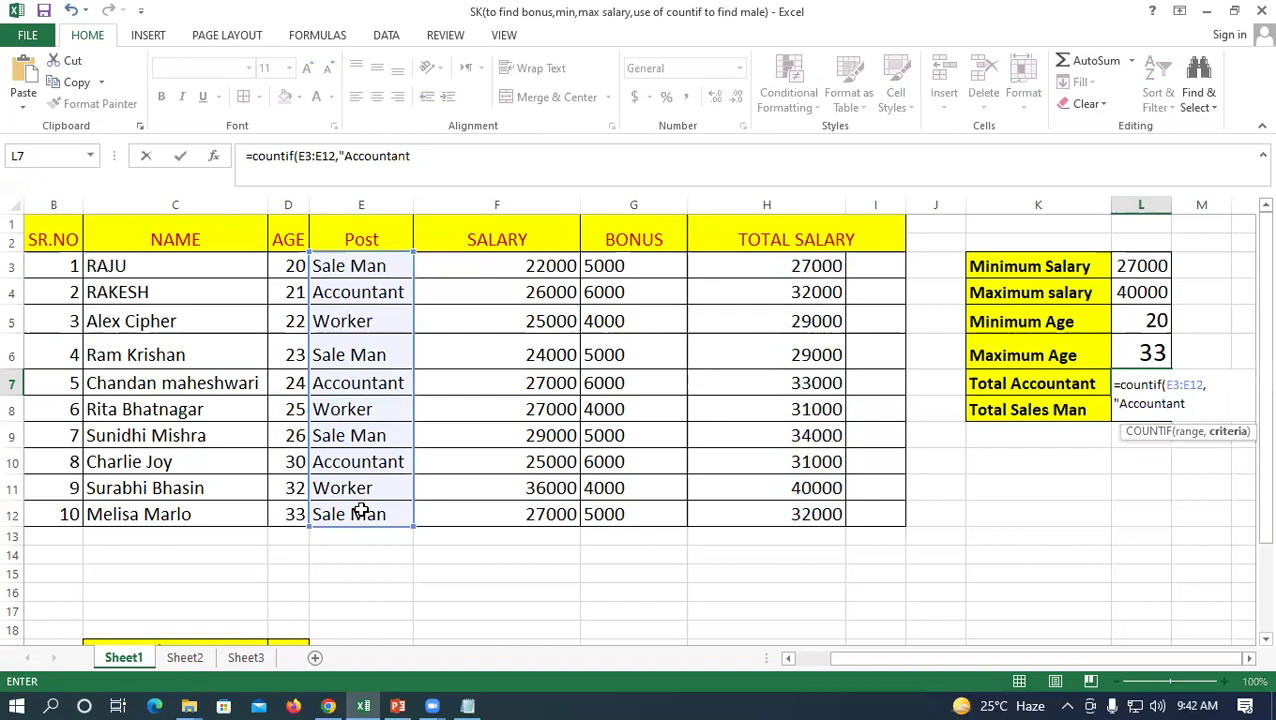
pyautogui.write('"')
pyautogui.write(')')
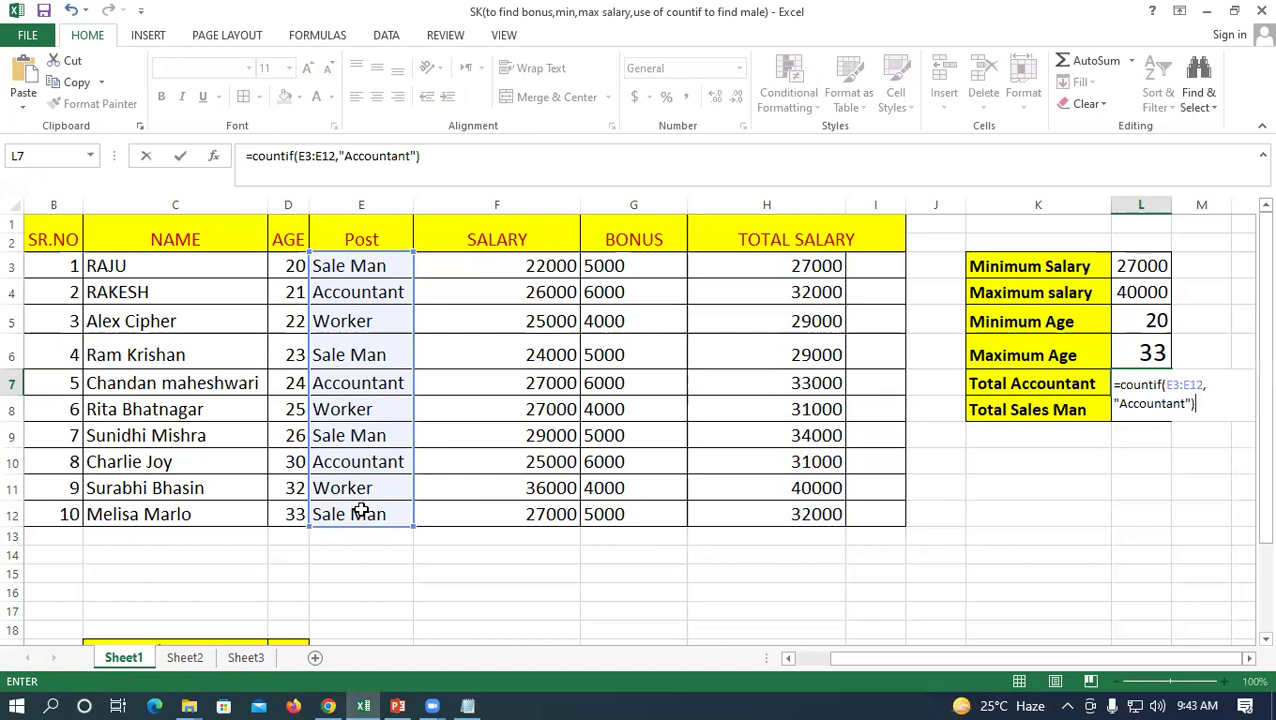
pyautogui.press('Return')
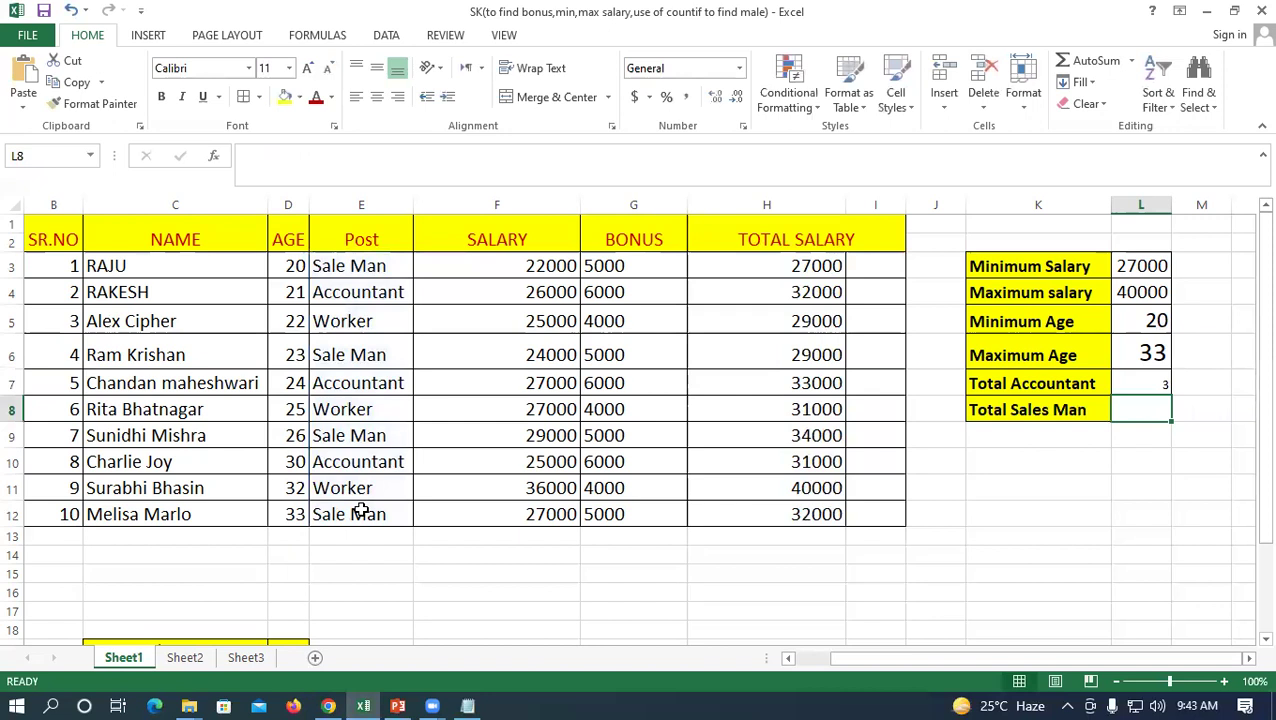
# Enlarge the Accountant count's font to size 22
pyautogui.click(1130, 390)
pyautogui.click(307, 67)
pyautogui.click(307, 67)
pyautogui.click(307, 67)
pyautogui.click(307, 67)
pyautogui.click(307, 67)
pyautogui.click(307, 67)
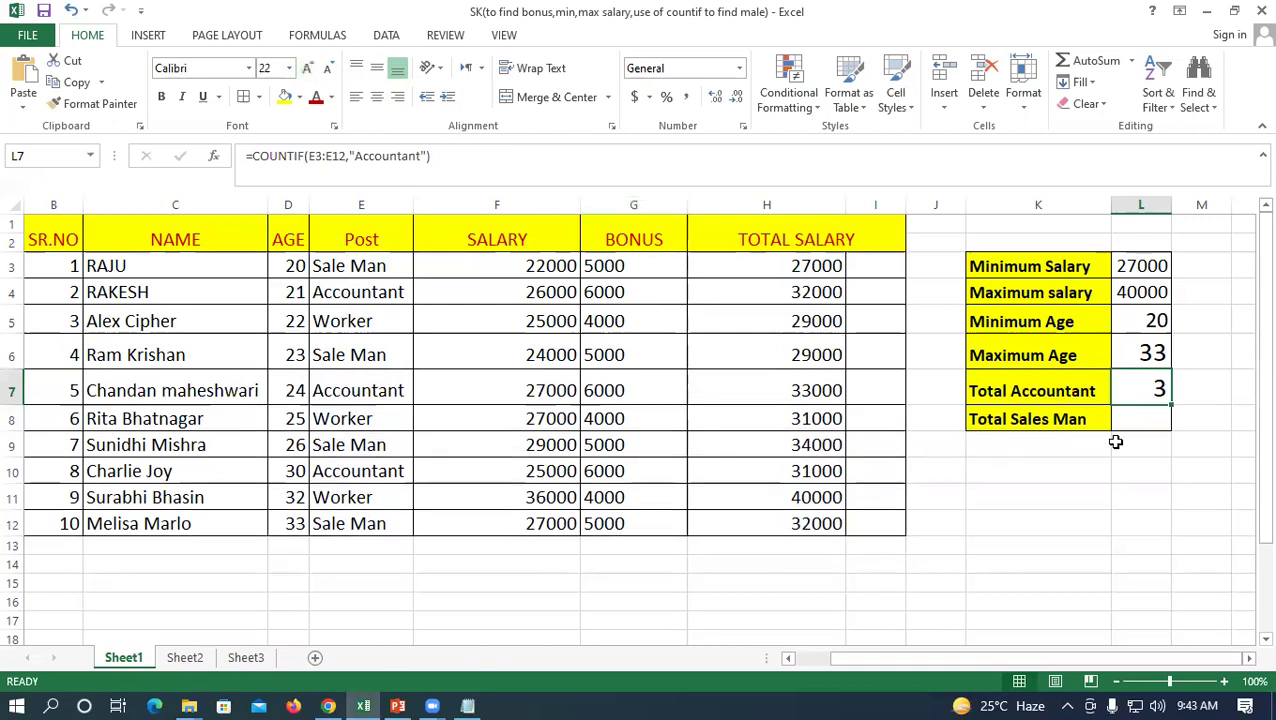
# Enter =COUNTIF(E3:E12,"Sales Man") in the cell beside Total Sales Man
pyautogui.click(1150, 421)
pyautogui.write('=')
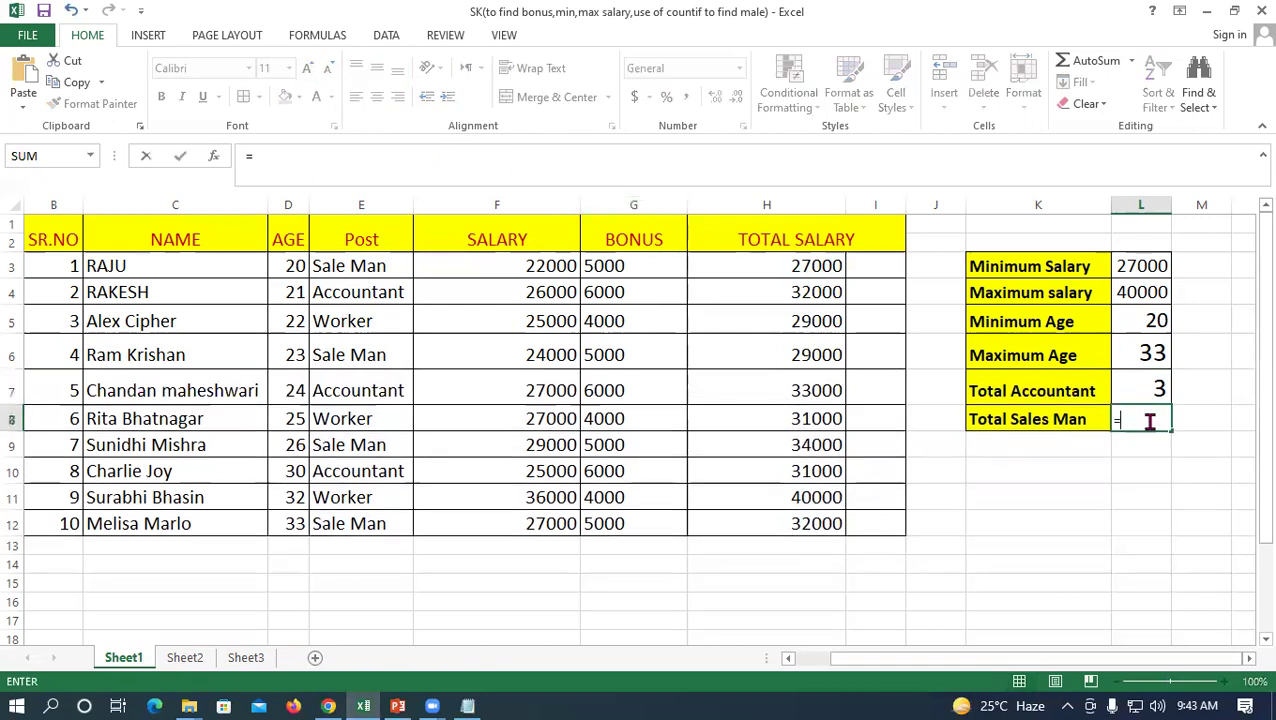
pyautogui.write('coooooo')
pyautogui.press('BackSpace')
pyautogui.press('BackSpace')
pyautogui.press('BackSpace')
pyautogui.press('BackSpace')
pyautogui.press('BackSpace')
pyautogui.write('unt')
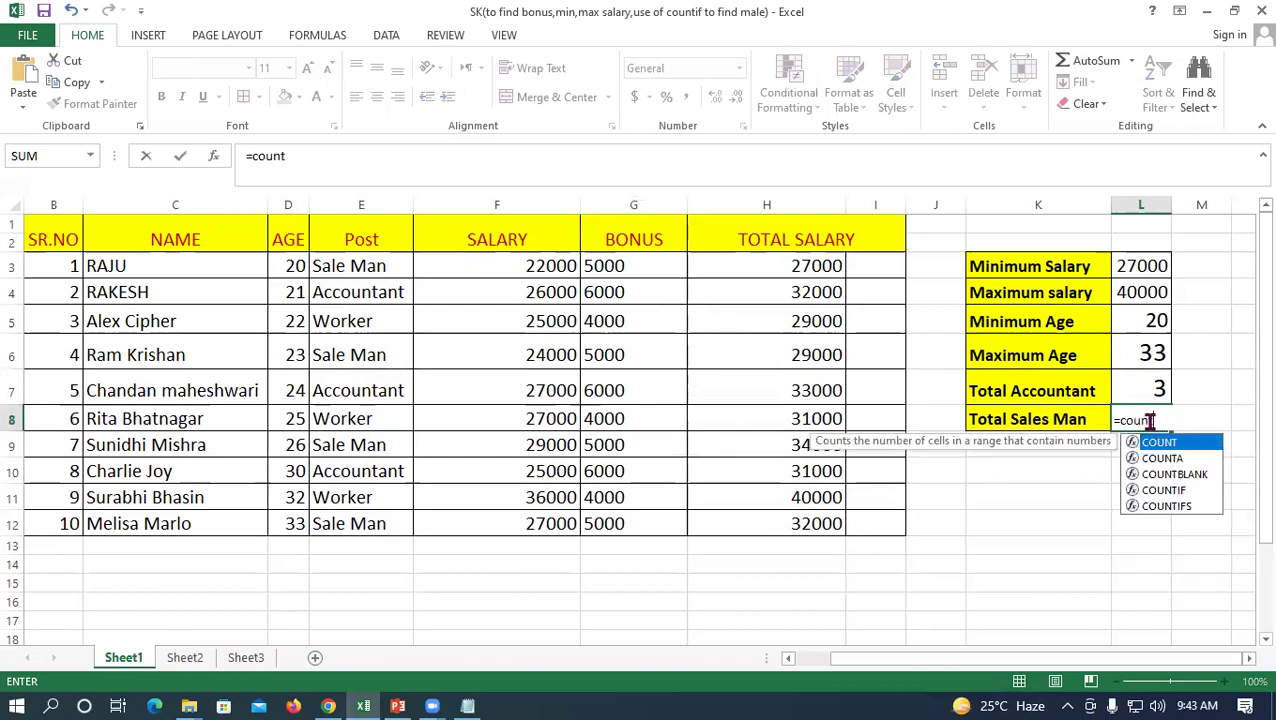
pyautogui.write('if')
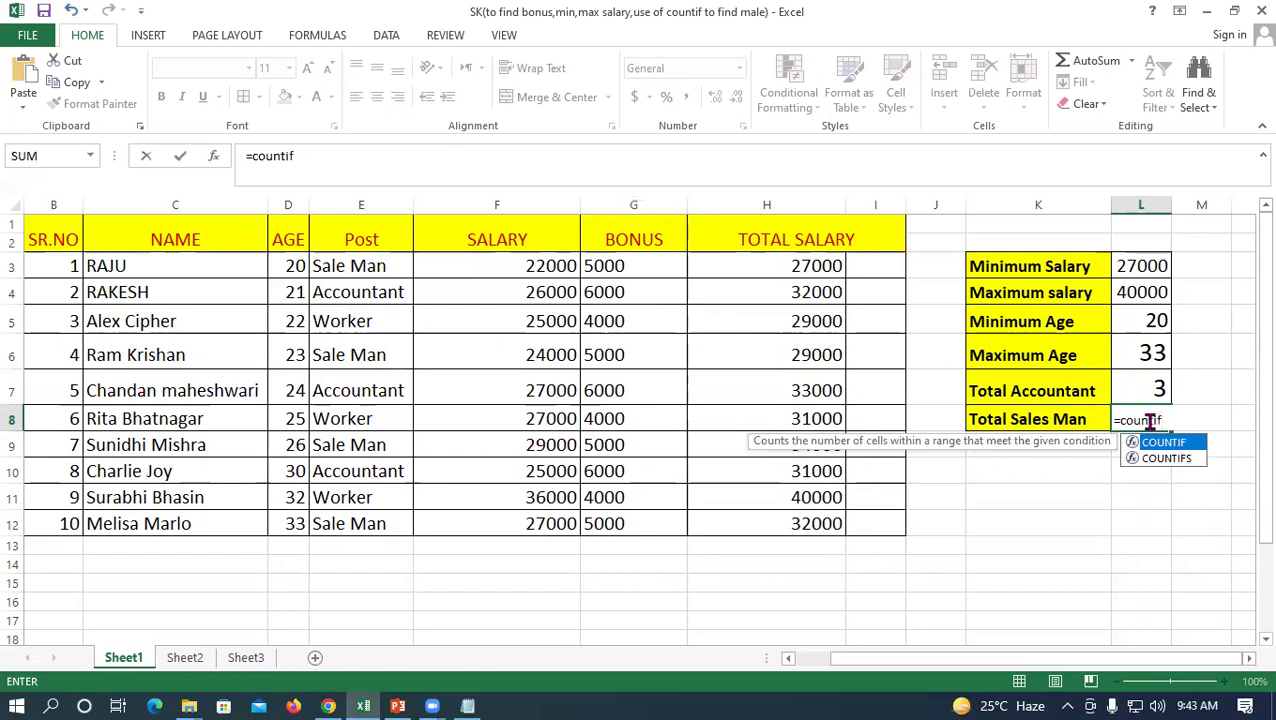
pyautogui.write('(')
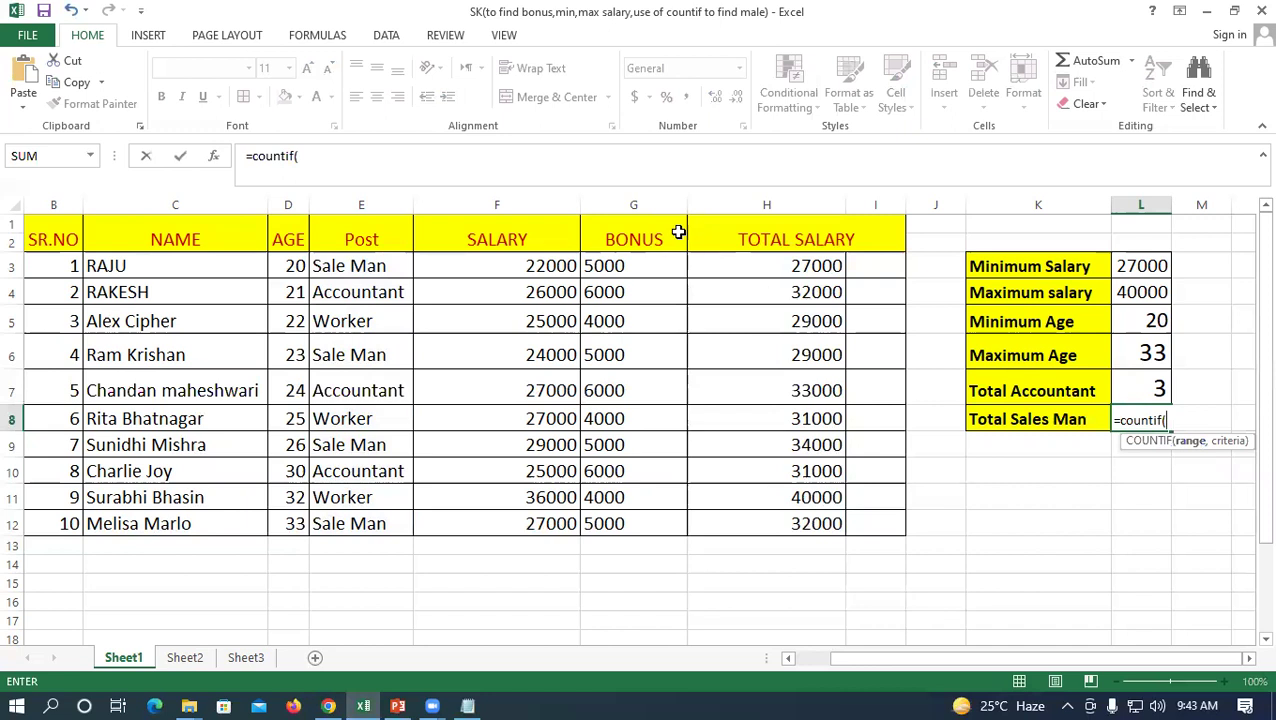
pyautogui.click(355, 267)
pyautogui.moveTo(352, 302); pyautogui.dragTo(358, 522)
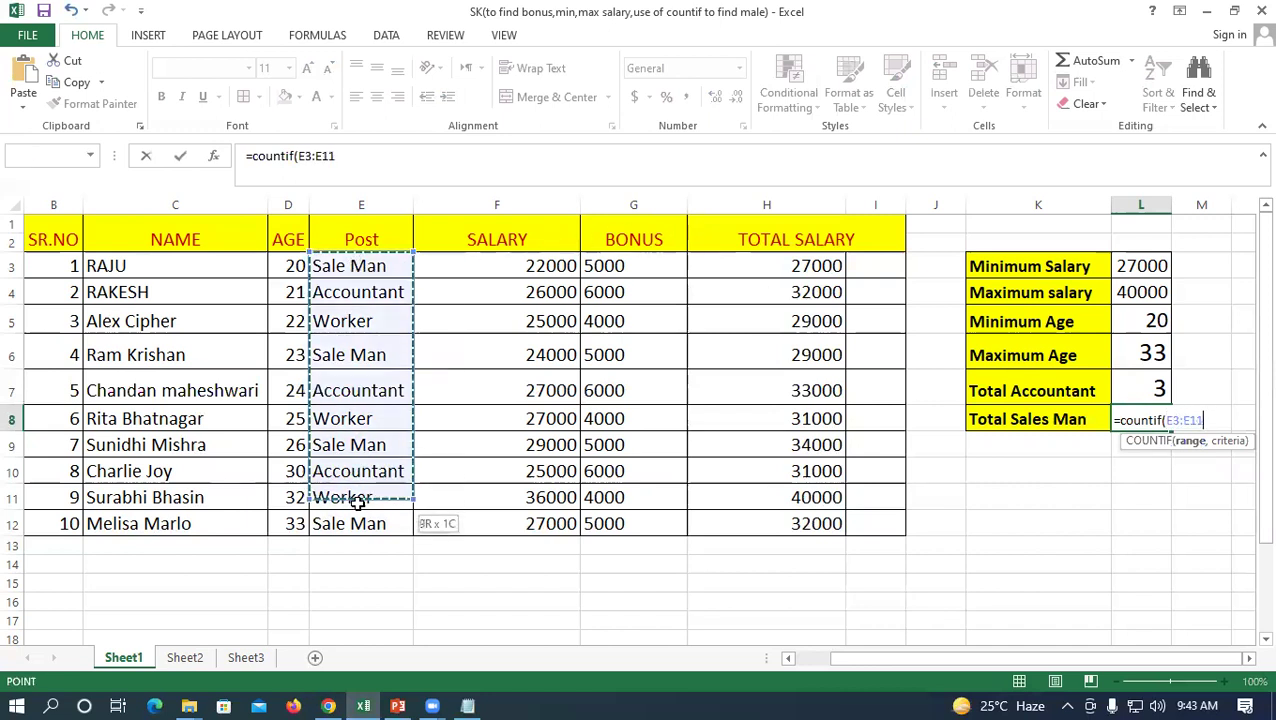
pyautogui.write(',')
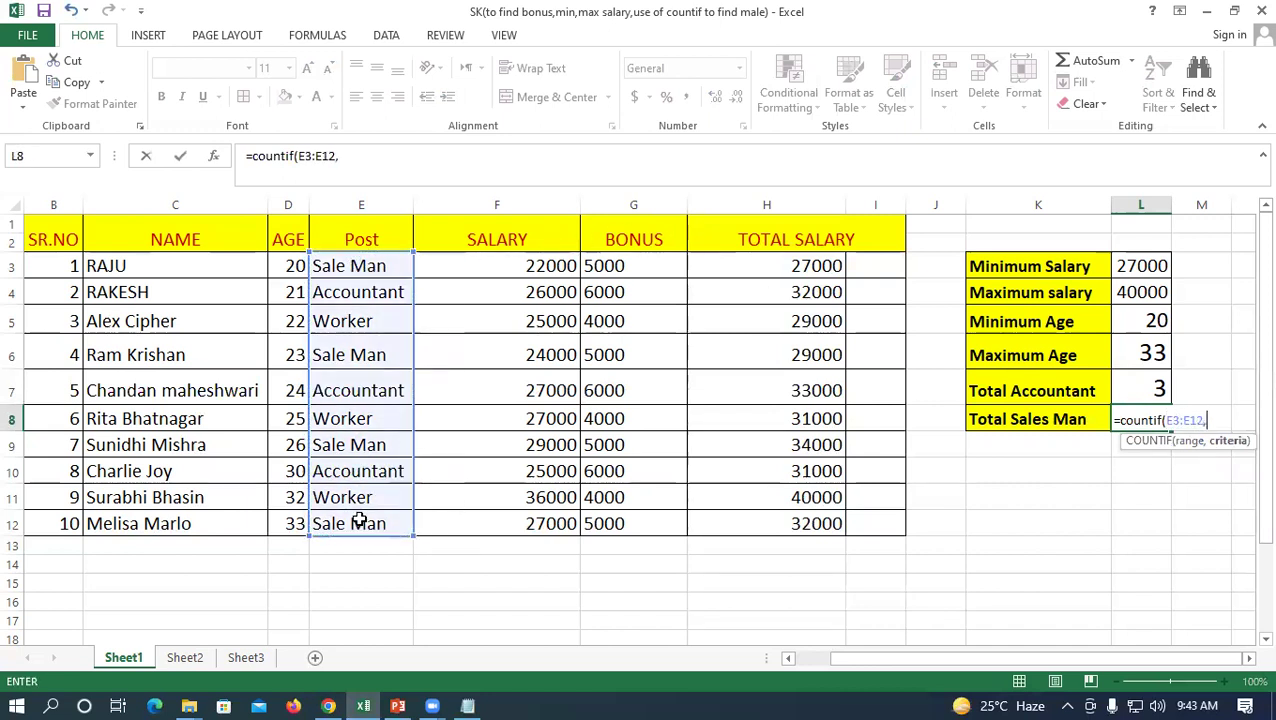
pyautogui.write('"')
pyautogui.write('Sales Man"')
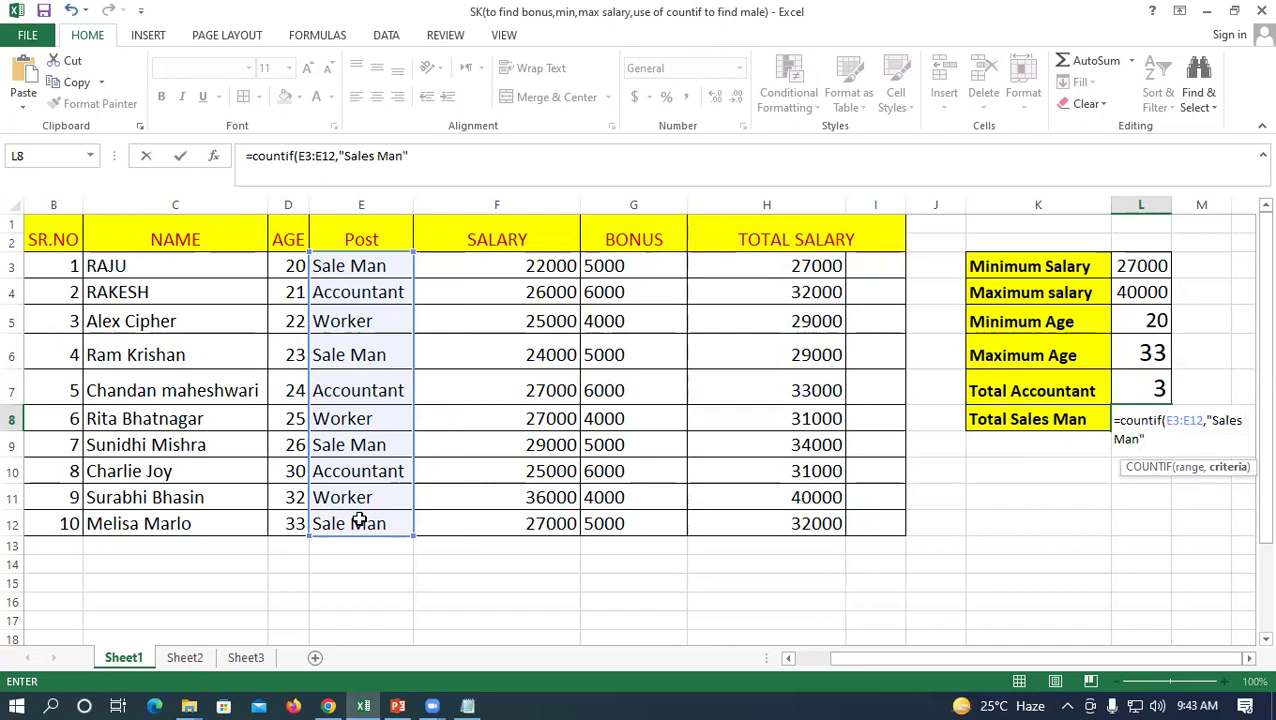
pyautogui.write(')')
pyautogui.press('Return')
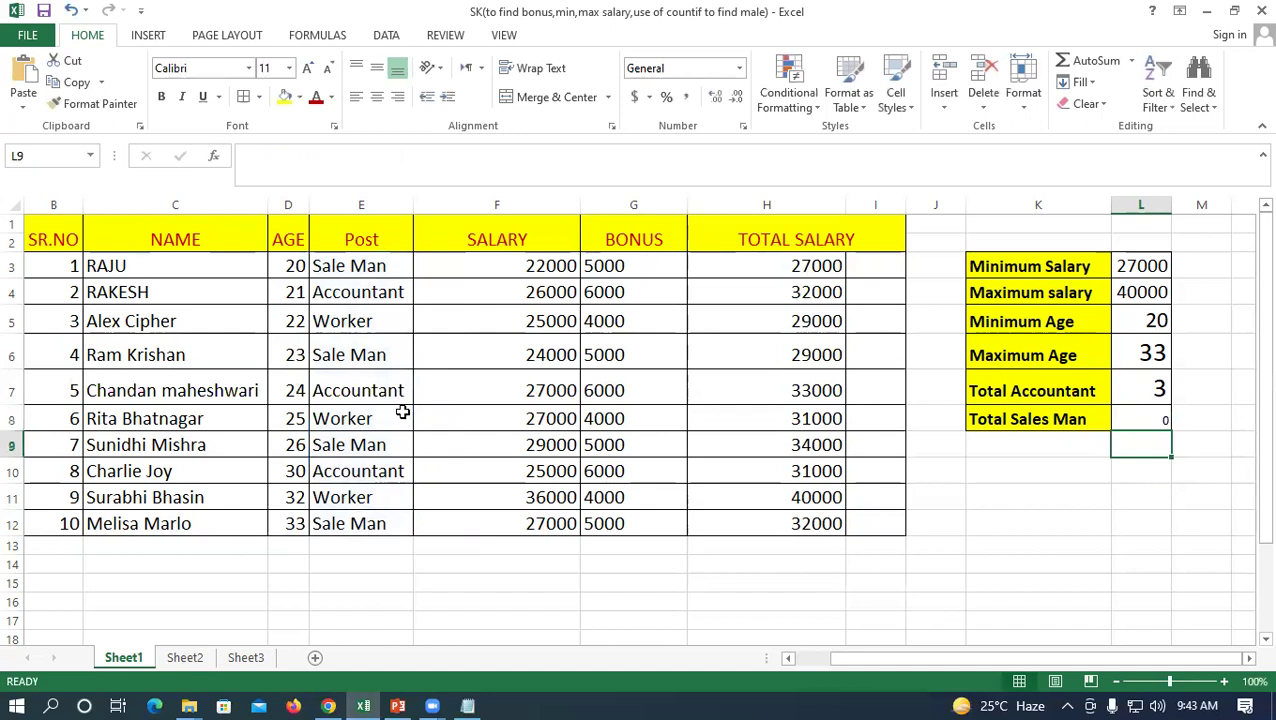
# Remove the space from the Sales Man criterion in the Total Sales Man formula
pyautogui.doubleClick(1143, 422)
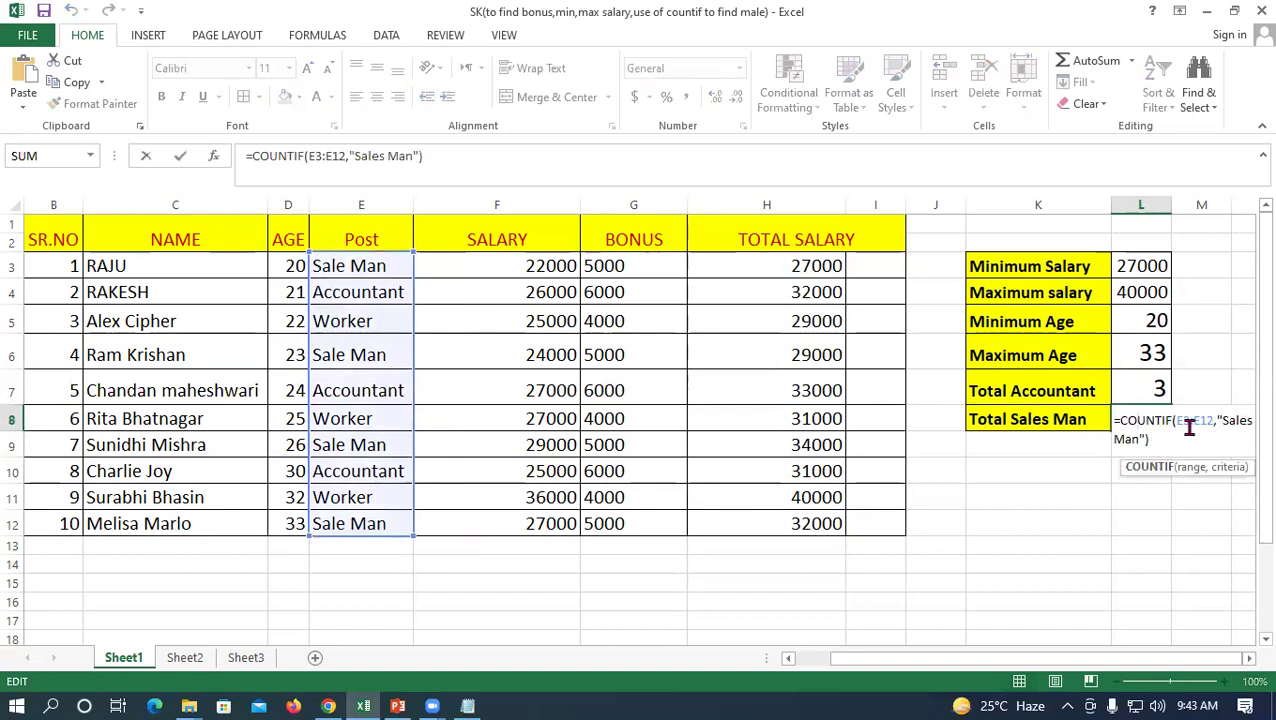
pyautogui.click(1250, 421)
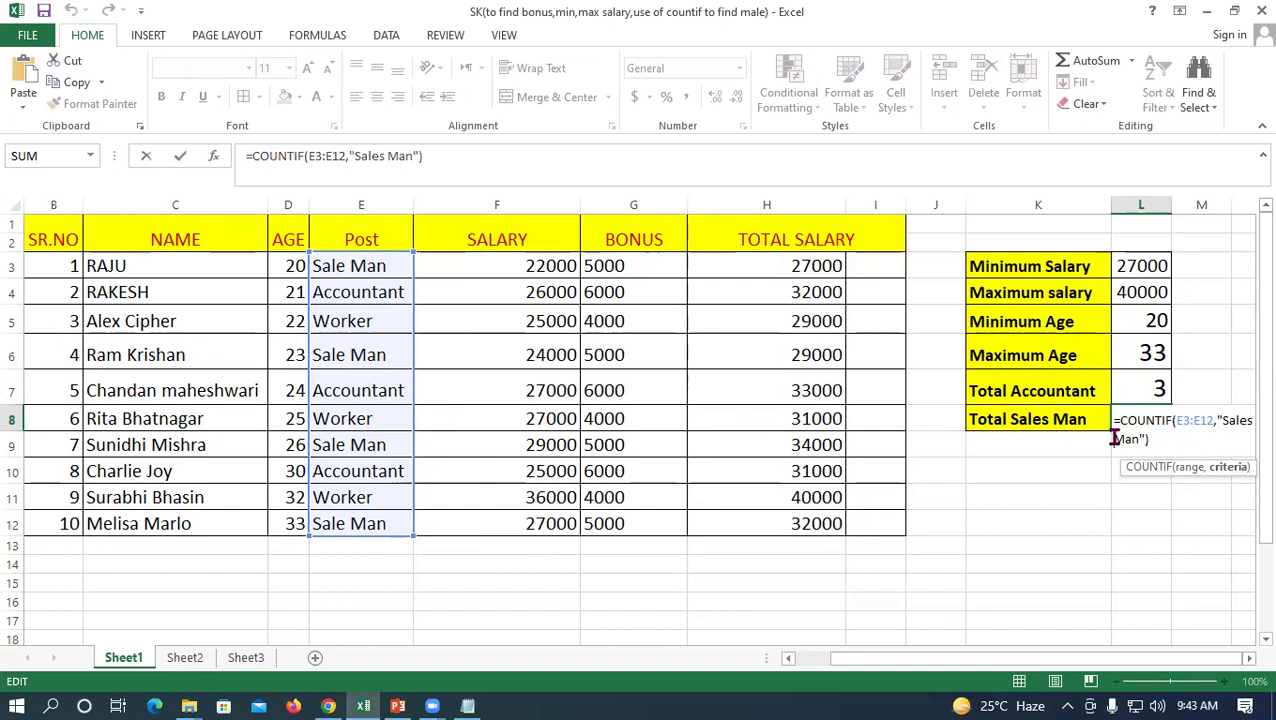
pyautogui.press('BackSpace')
pyautogui.press('Return')
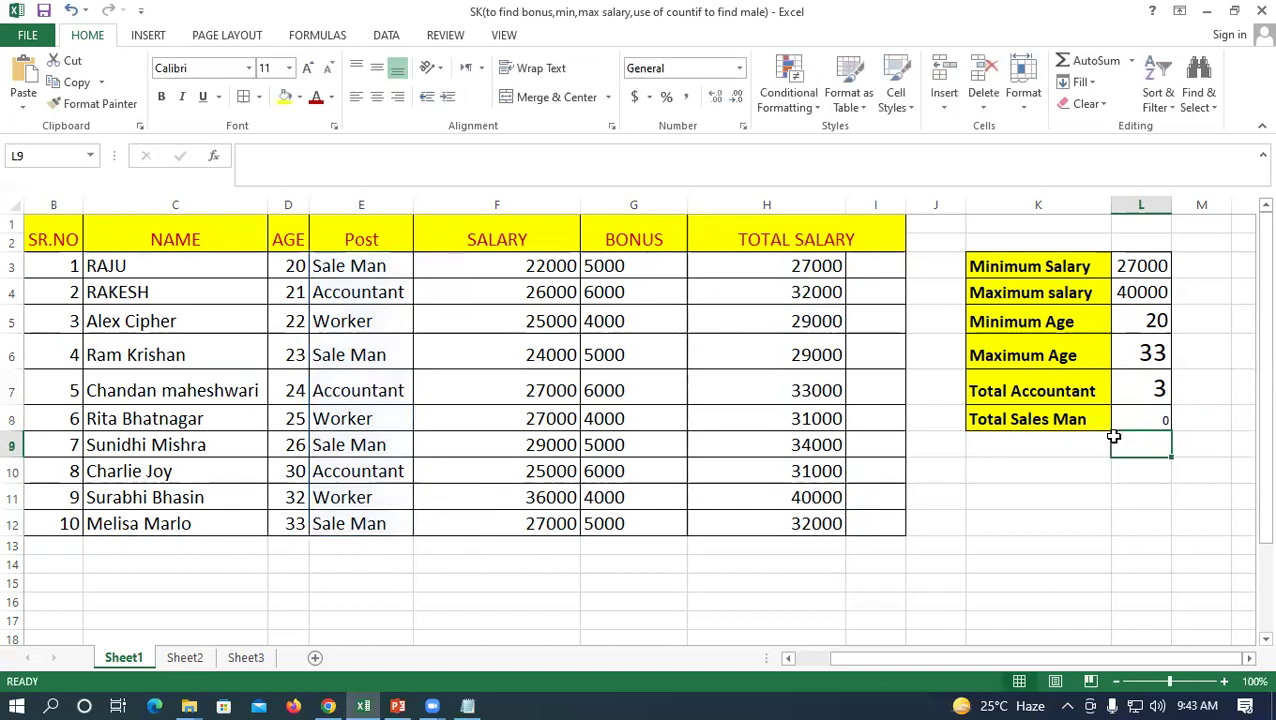
# Change the Sale Man posts in E6, E9 and E12 to SaleMan
pyautogui.click(1130, 420)
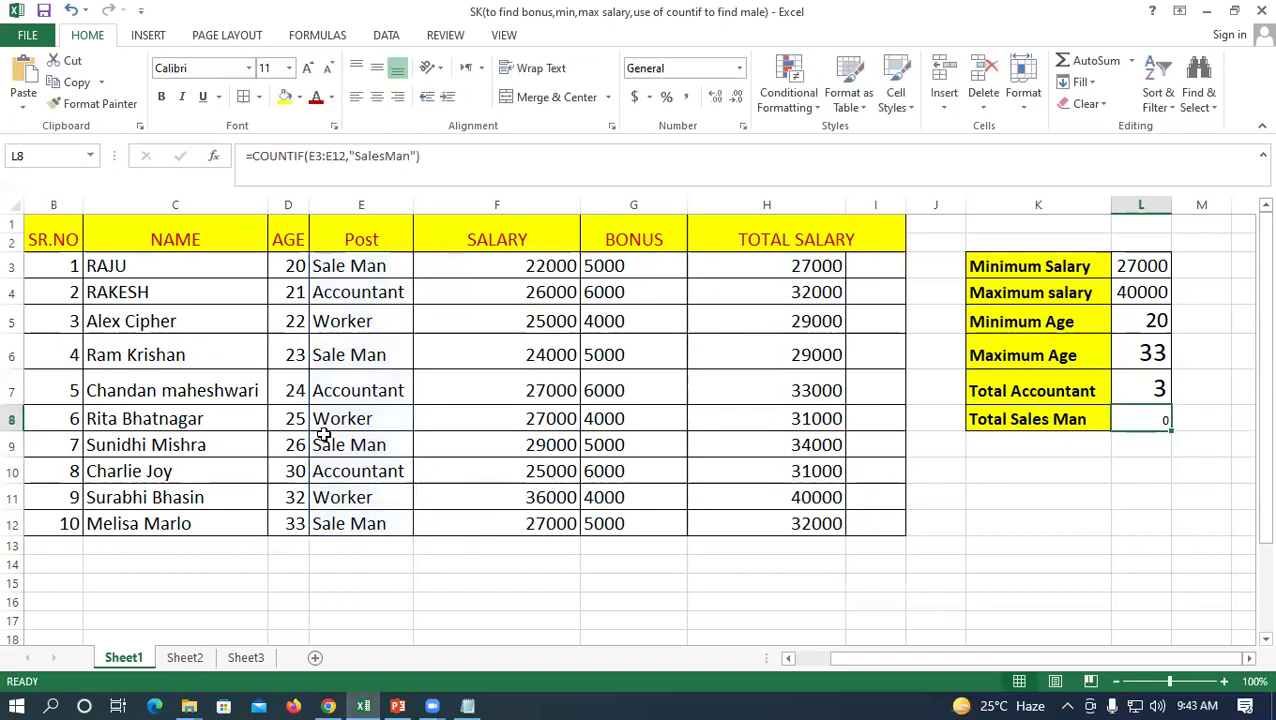
pyautogui.doubleClick(350, 354)
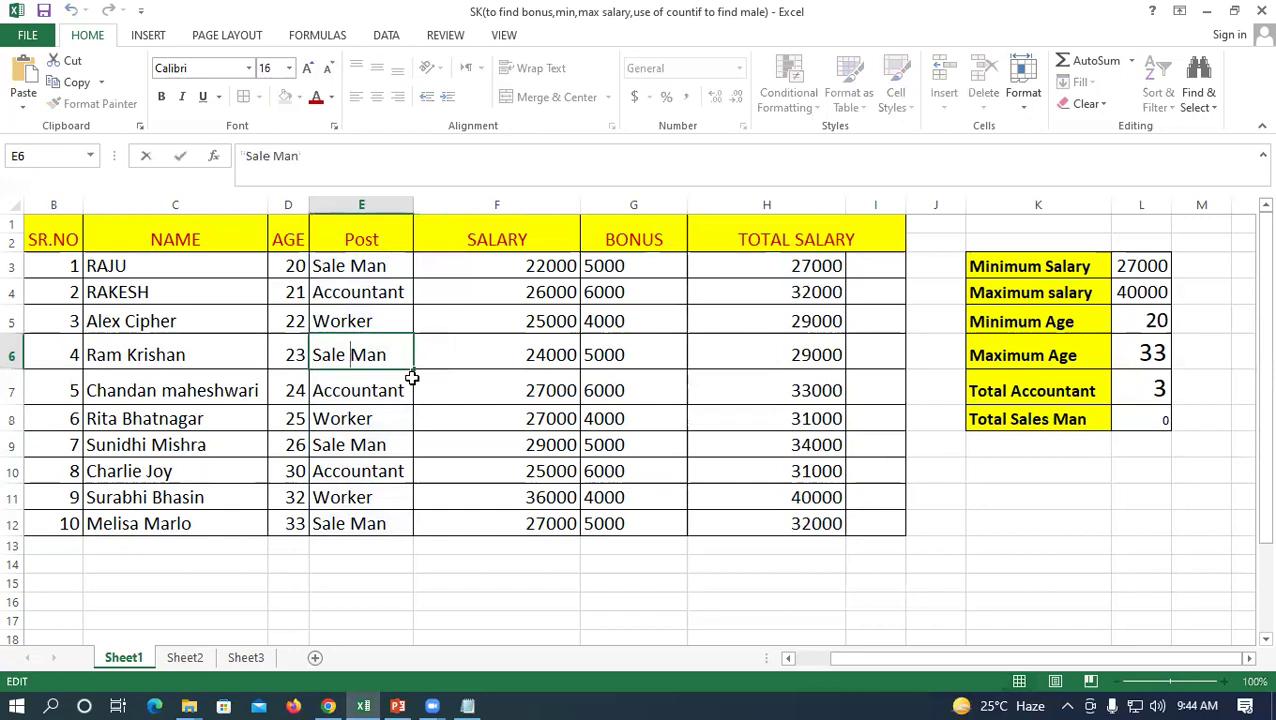
pyautogui.press('BackSpace')
pyautogui.press('Return')
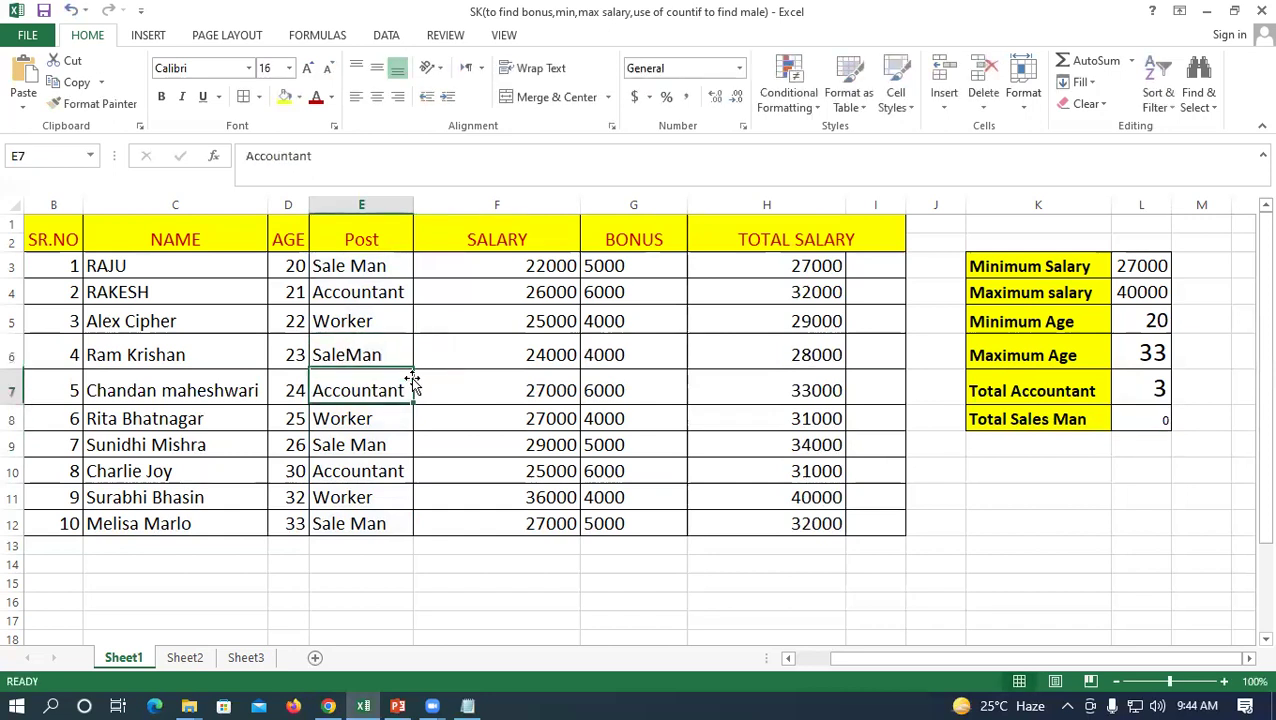
pyautogui.doubleClick(352, 445)
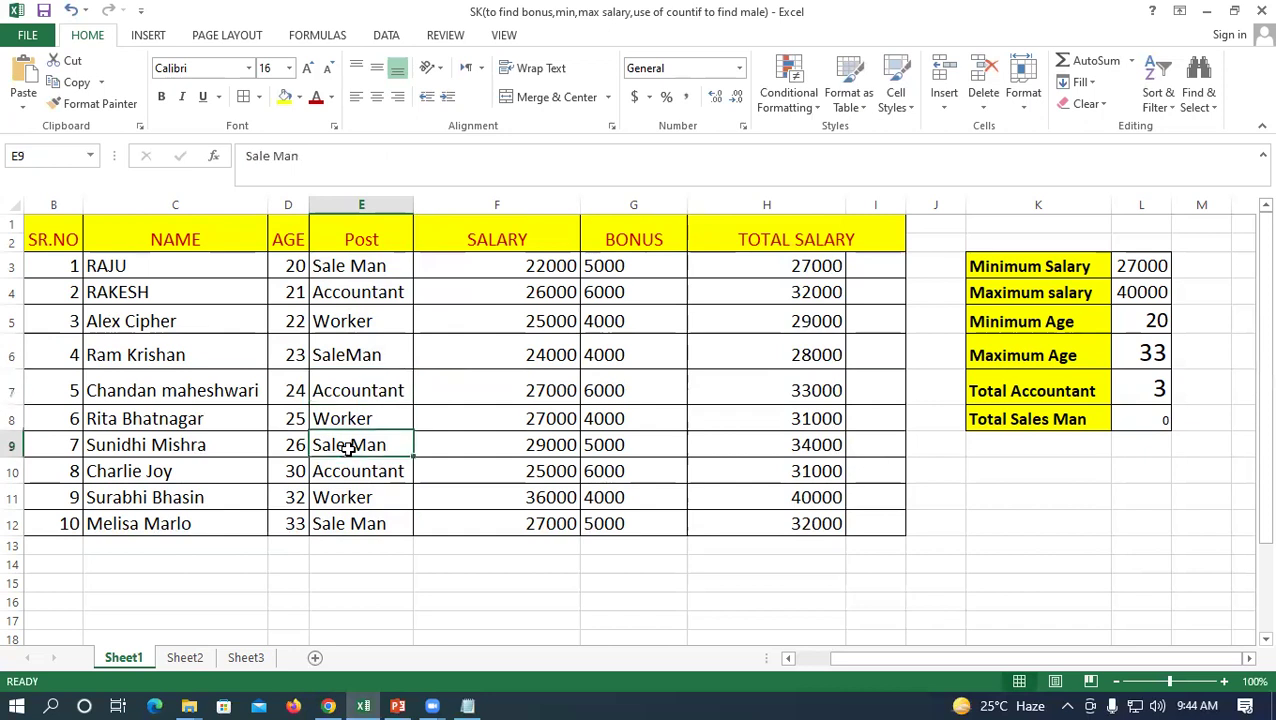
pyautogui.press('BackSpace')
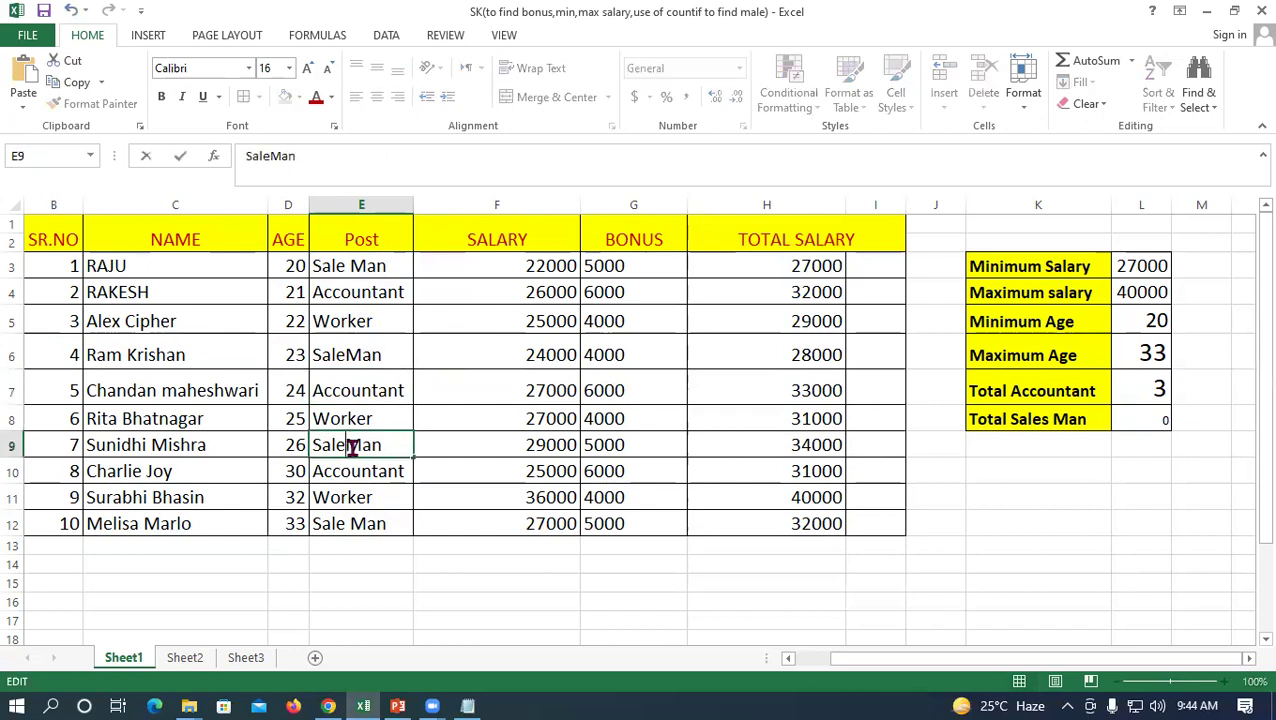
pyautogui.press('Return')
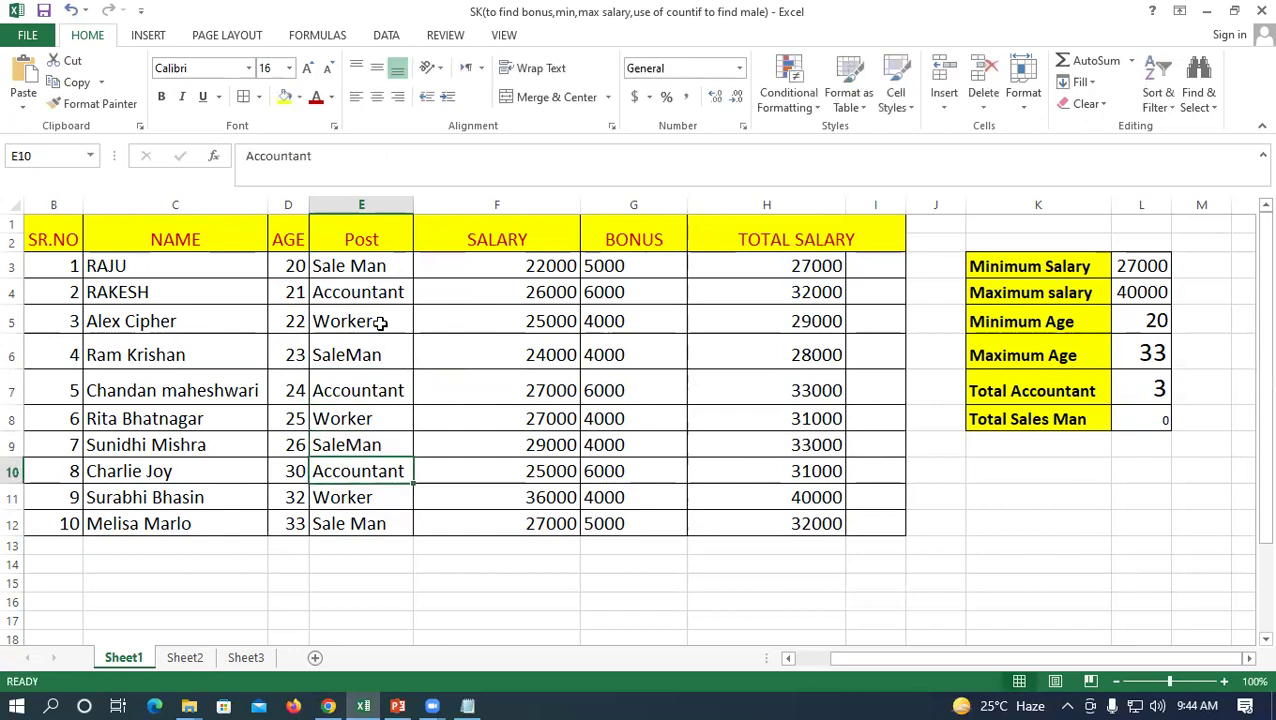
pyautogui.doubleClick(352, 524)
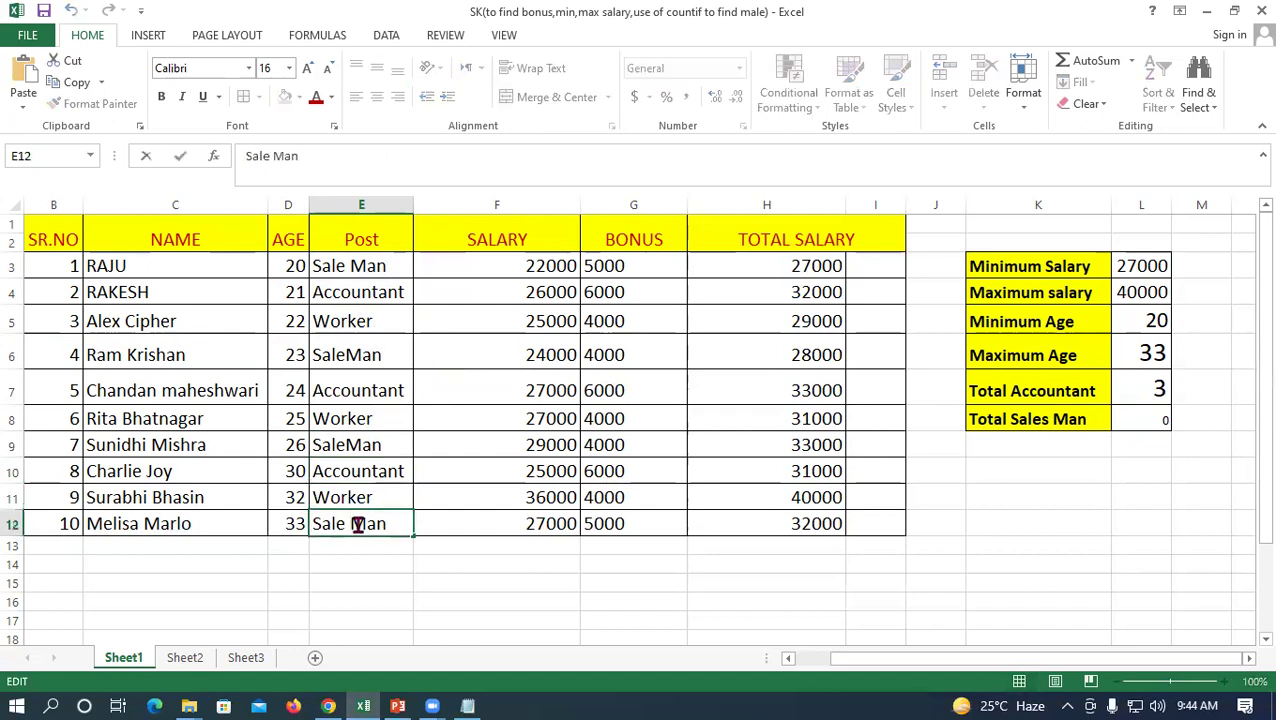
pyautogui.press('BackSpace')
pyautogui.press('Return')
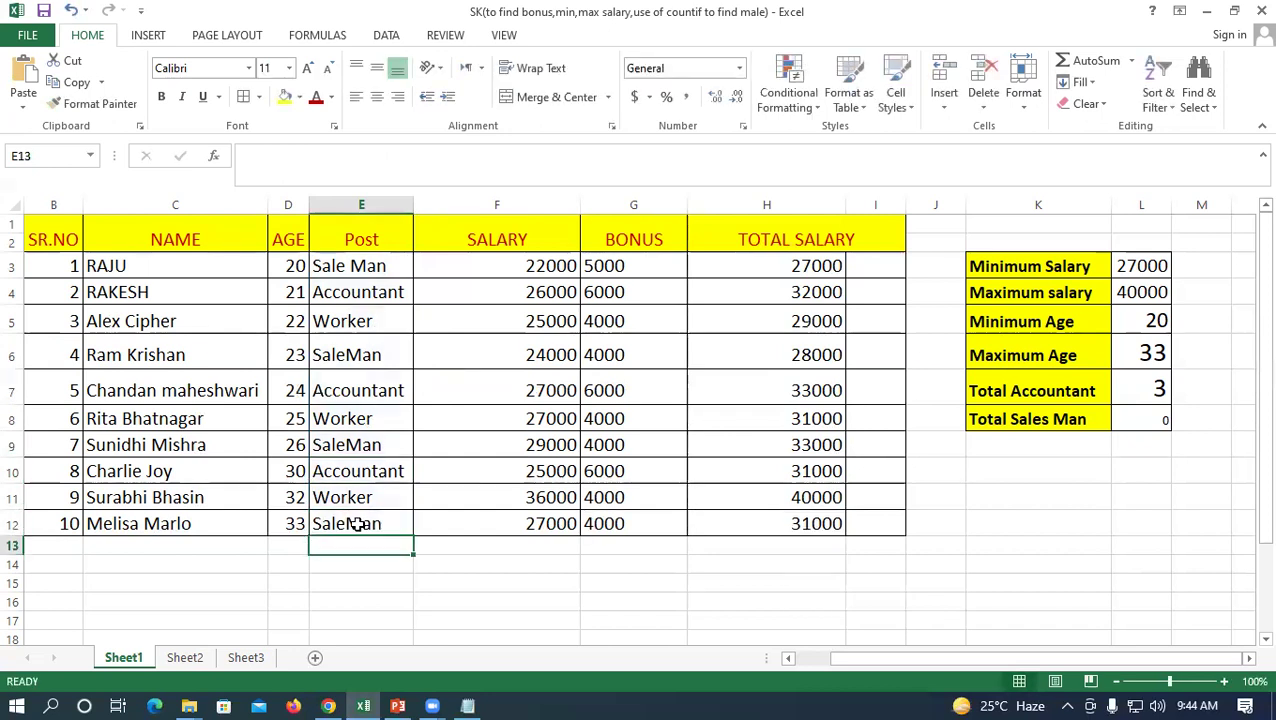
pyautogui.doubleClick(1140, 420)
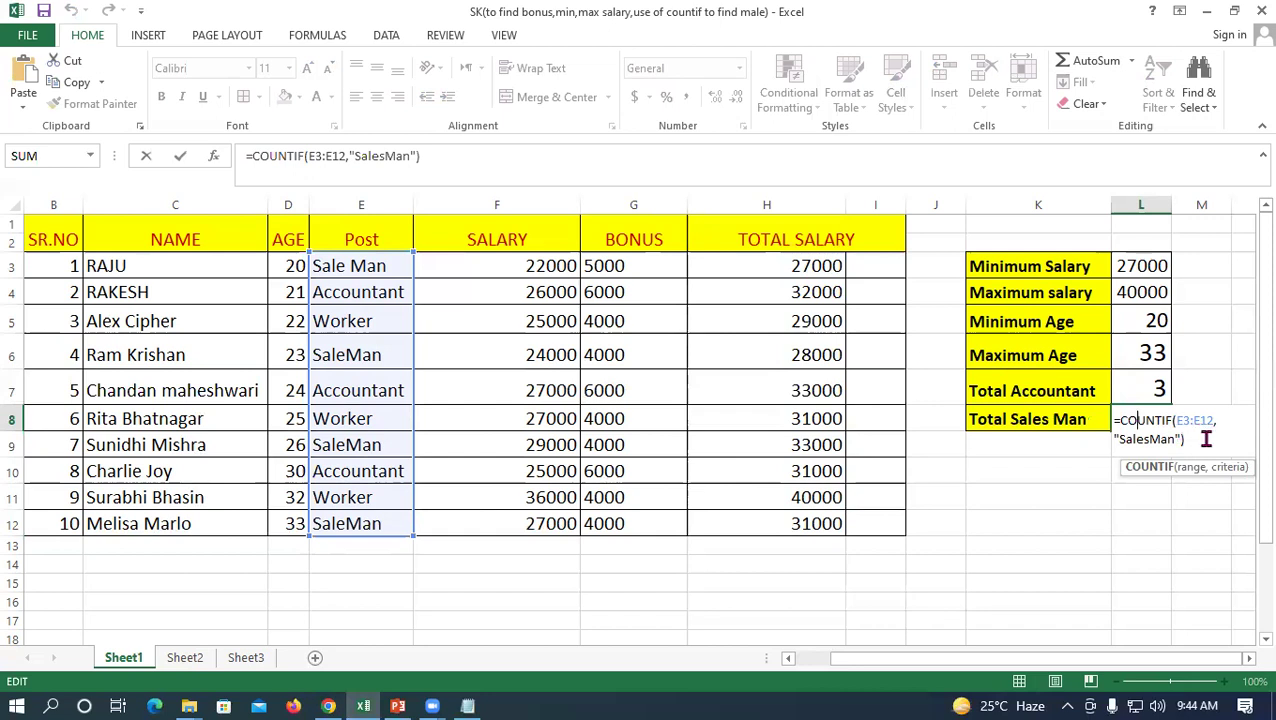
# Delete the COUNTIF formula from the Total Sales Man cell, leaving it blank
pyautogui.click(1206, 440)
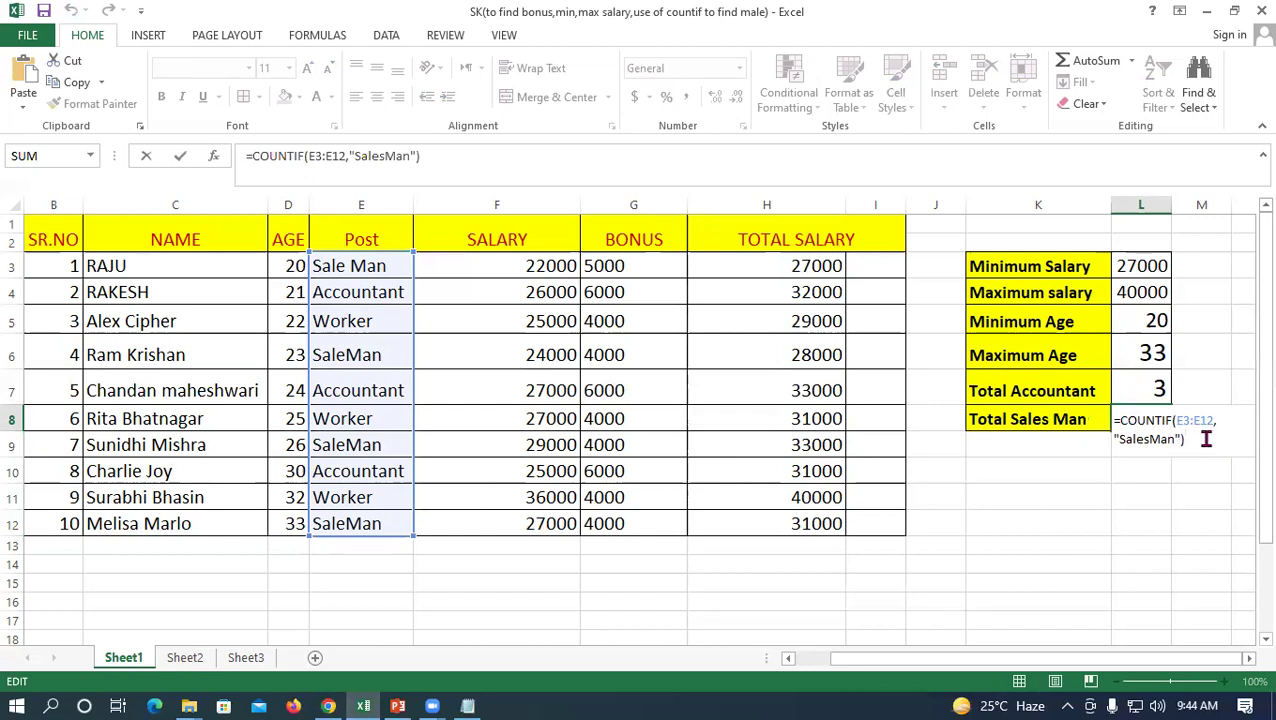
pyautogui.press('BackSpace')
pyautogui.press('BackSpace')
pyautogui.press('BackSpace')
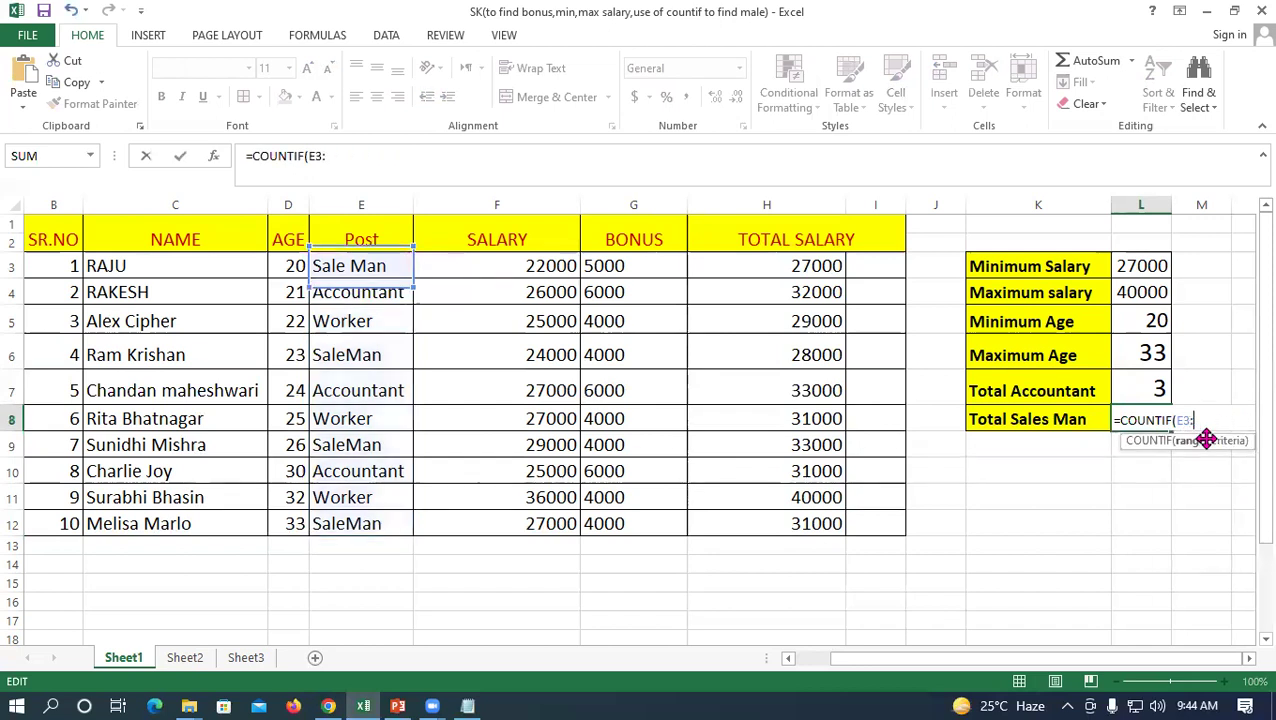
pyautogui.press('BackSpace')
pyautogui.press('BackSpace')
pyautogui.press('BackSpace')
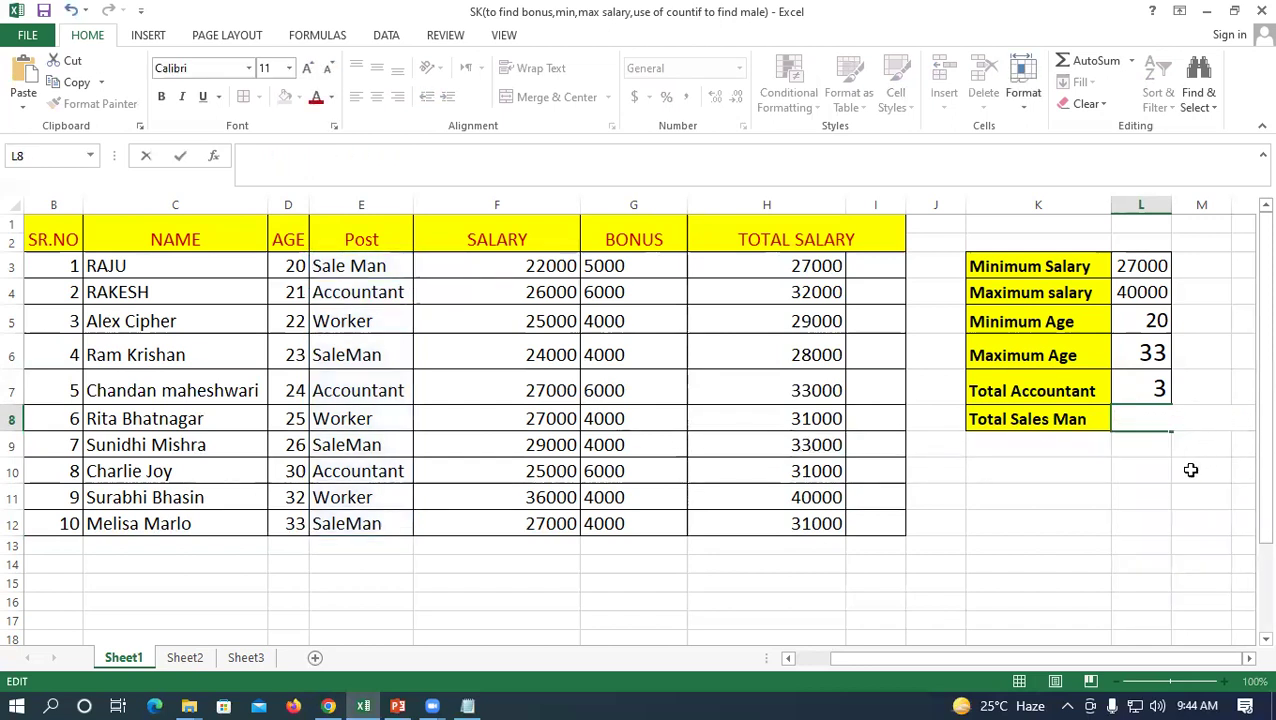
pyautogui.click(1195, 468)
pyautogui.click(1157, 416)
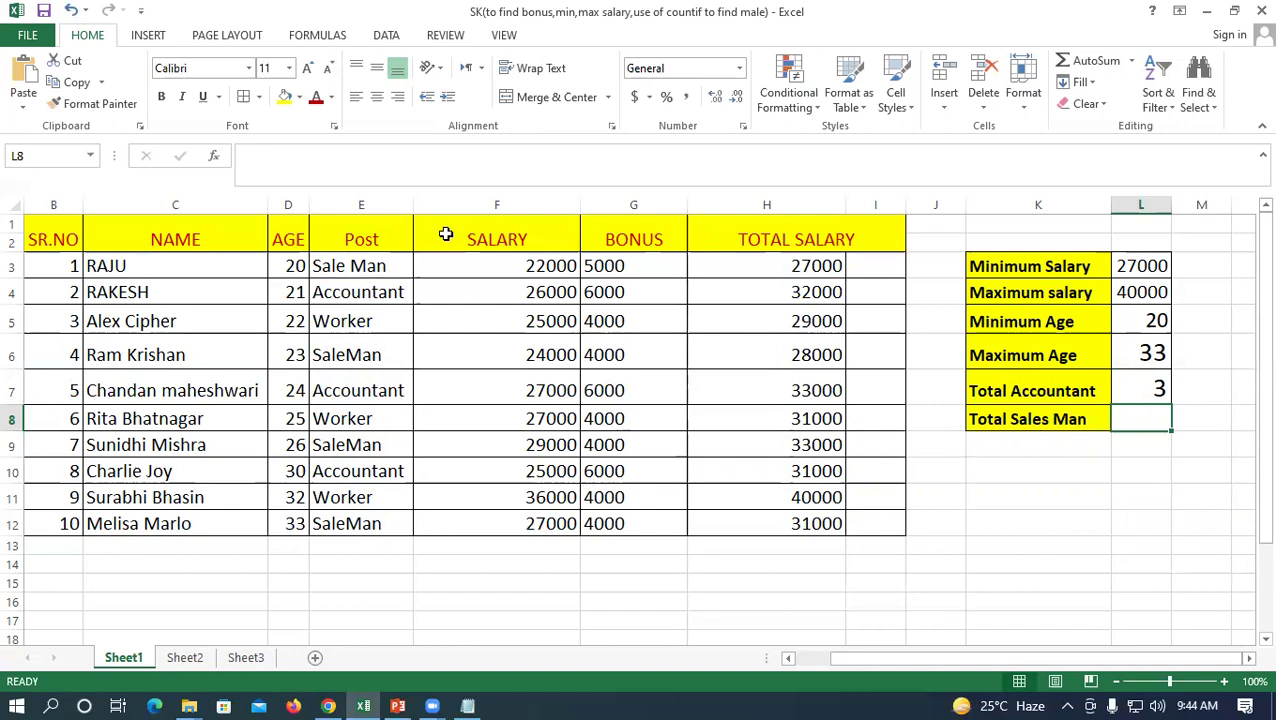
# Restore the posts in E6, E9 and E12 to Sale Man
pyautogui.doubleClick(346, 354)
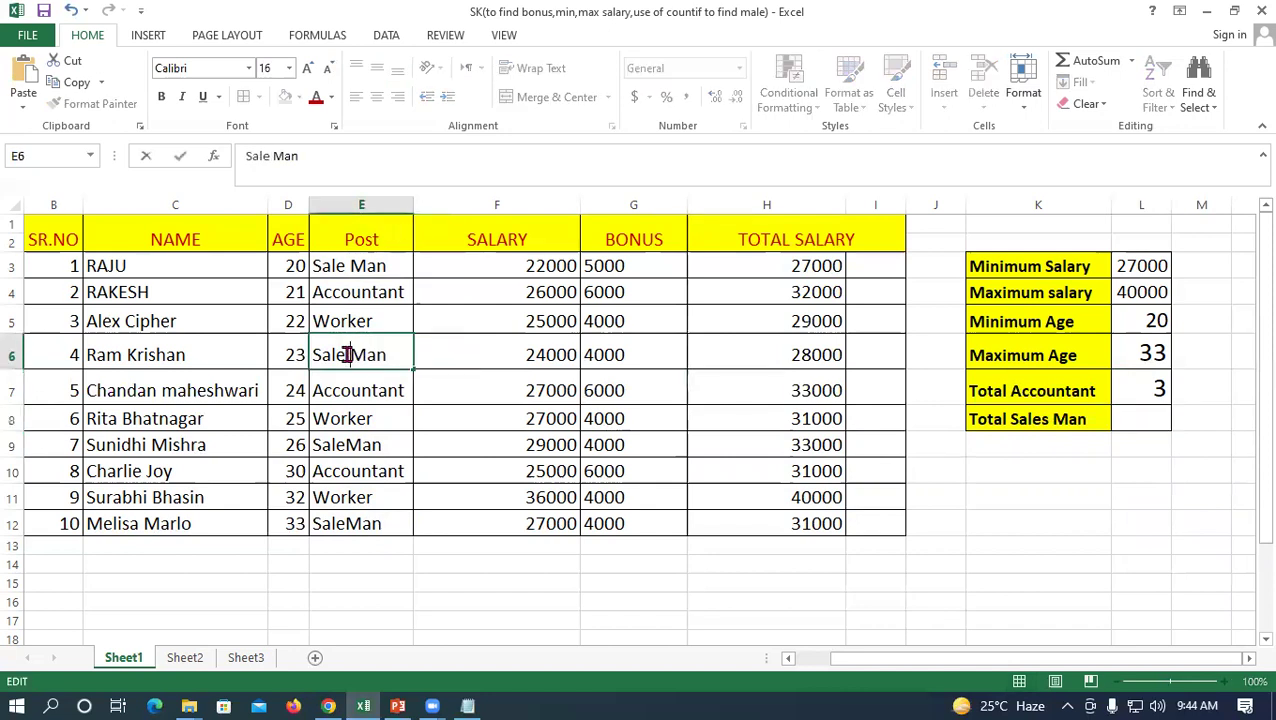
pyautogui.doubleClick(346, 447)
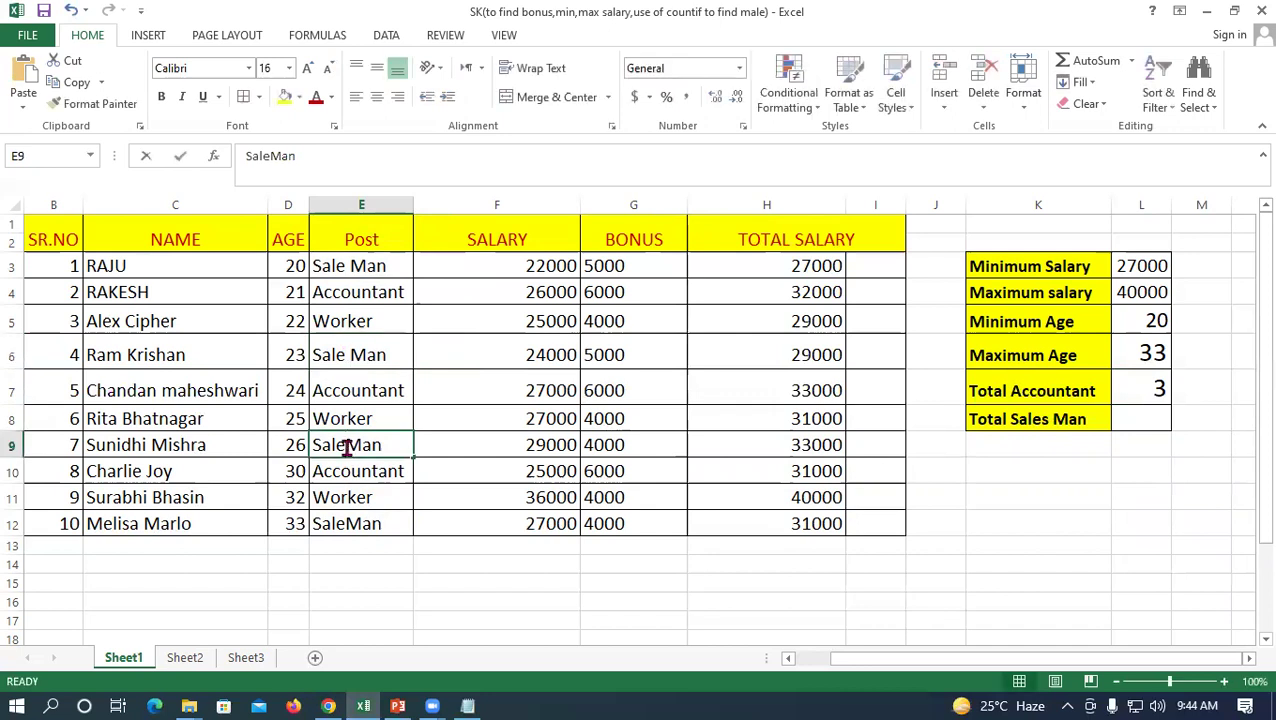
pyautogui.click(345, 524)
pyautogui.doubleClick(345, 524)
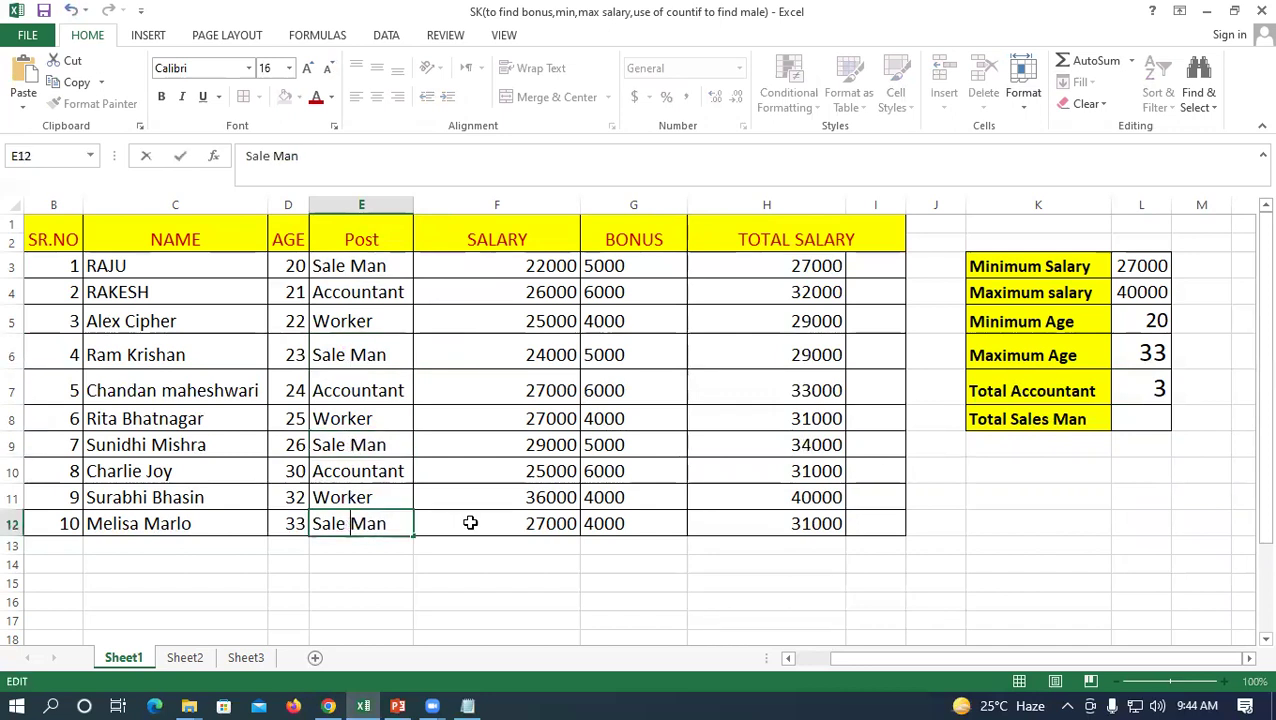
# Enter =COUNTIF(E3:E12,"Sale Man") beside Total Sales Man, returning 4
pyautogui.click(1133, 420)
pyautogui.write('=')
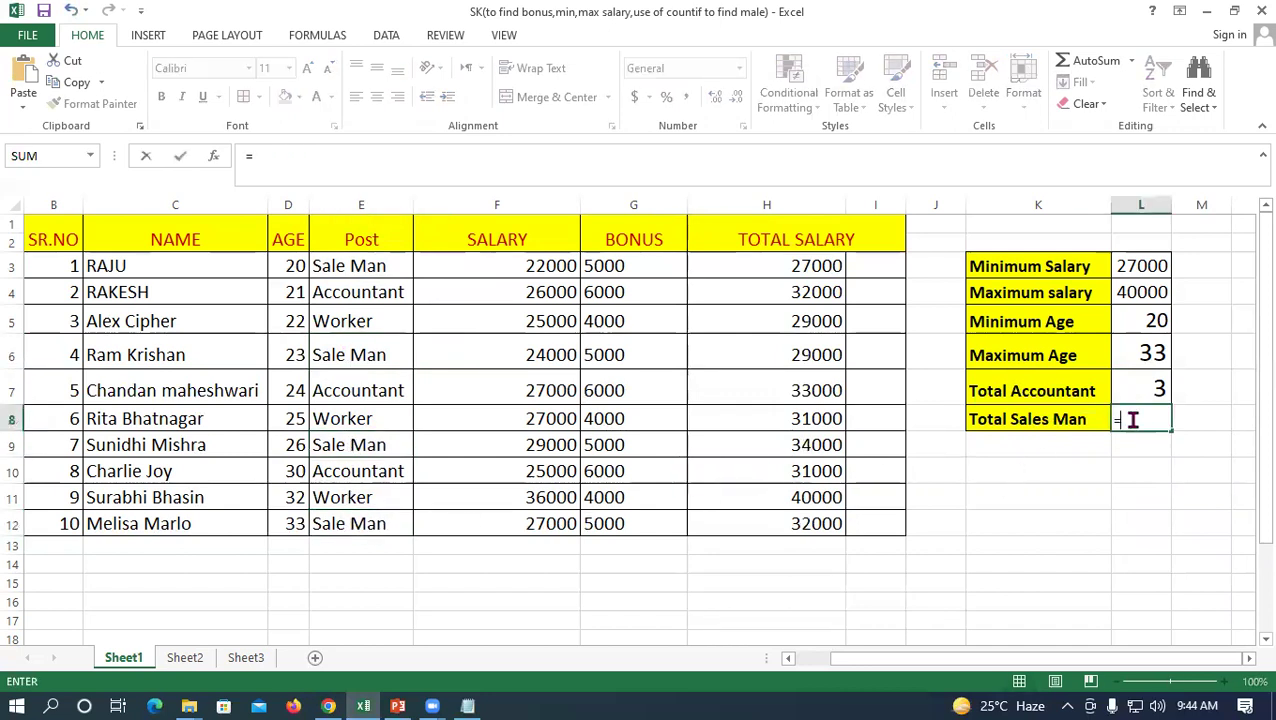
pyautogui.write('Coun')
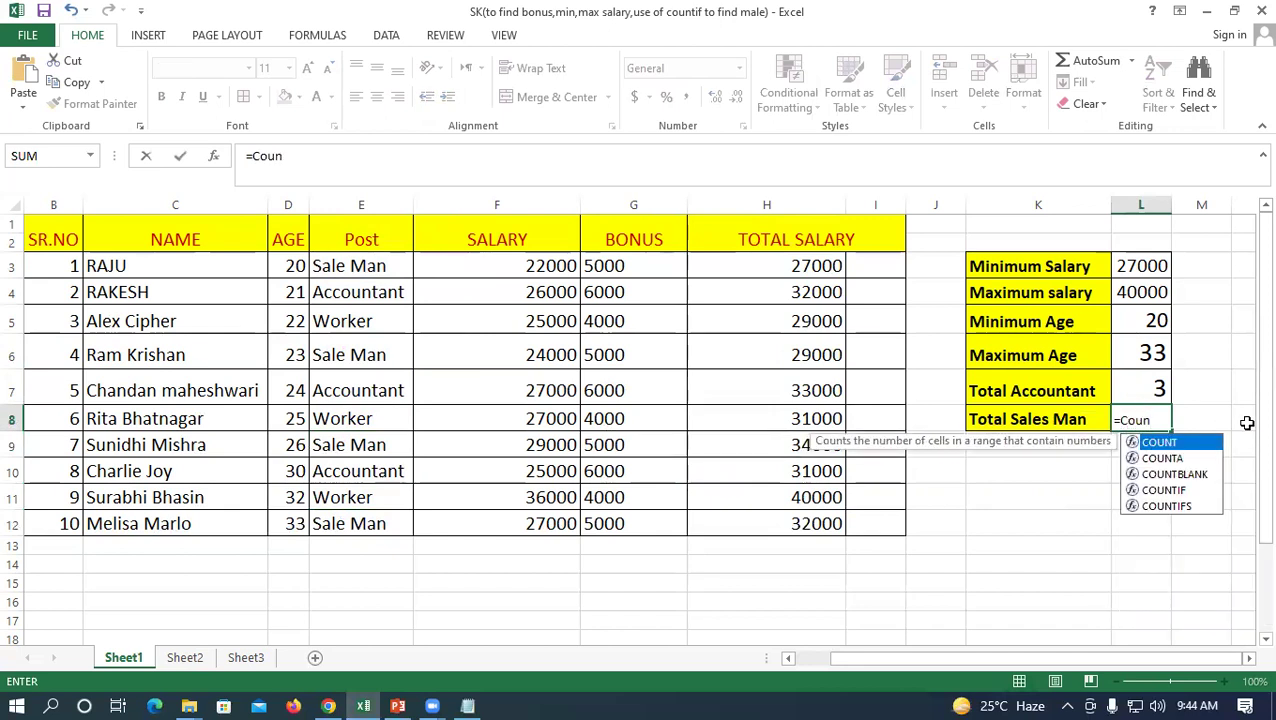
pyautogui.write('tif')
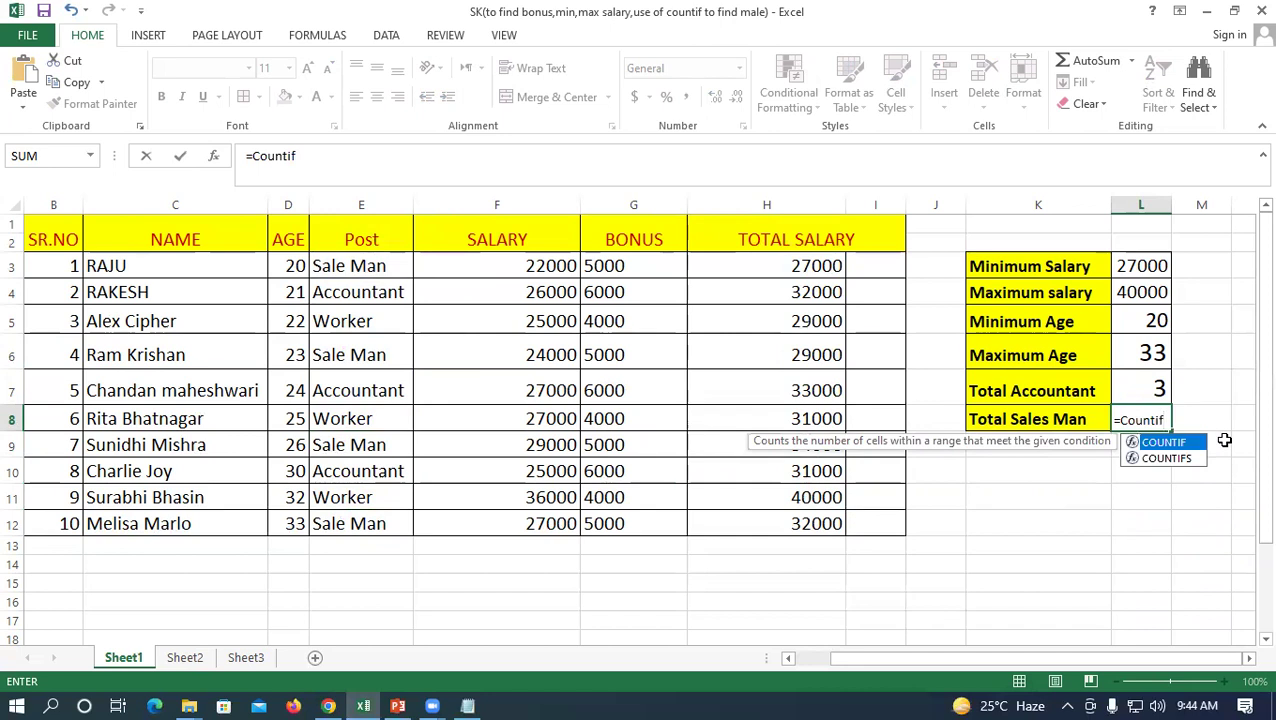
pyautogui.write('(')
pyautogui.moveTo(333, 265); pyautogui.dragTo(361, 523)
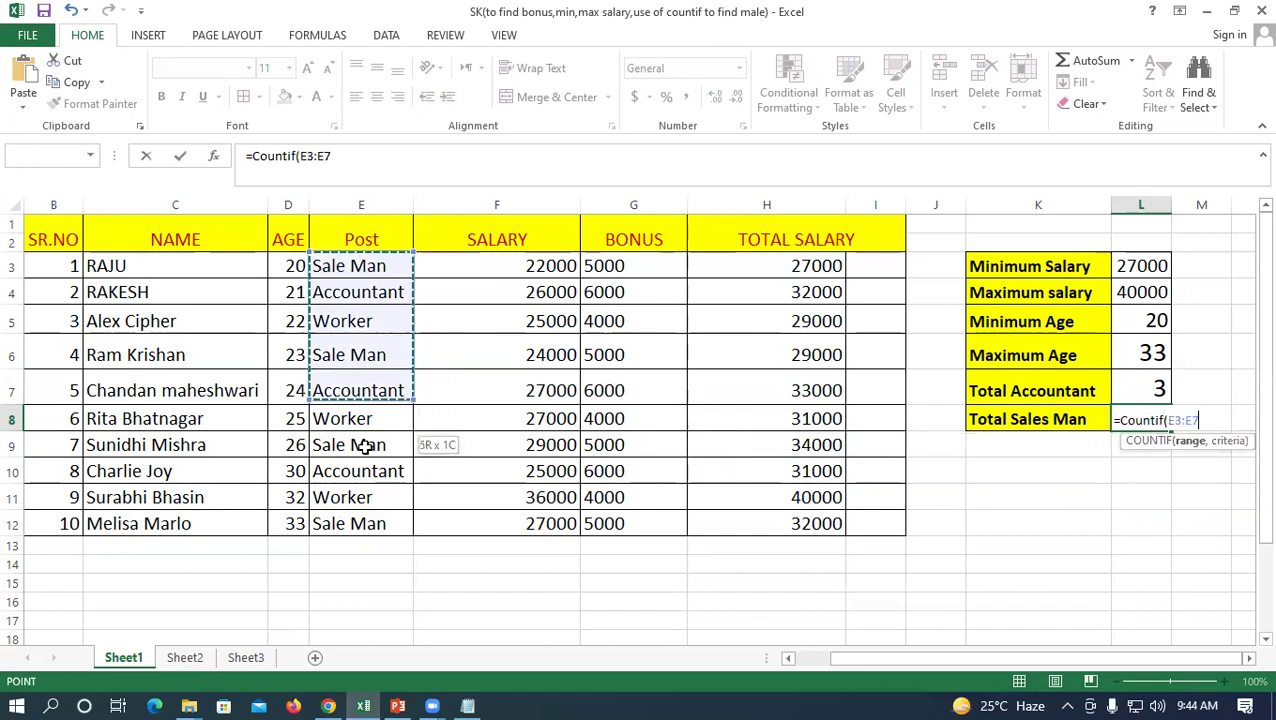
pyautogui.write(',')
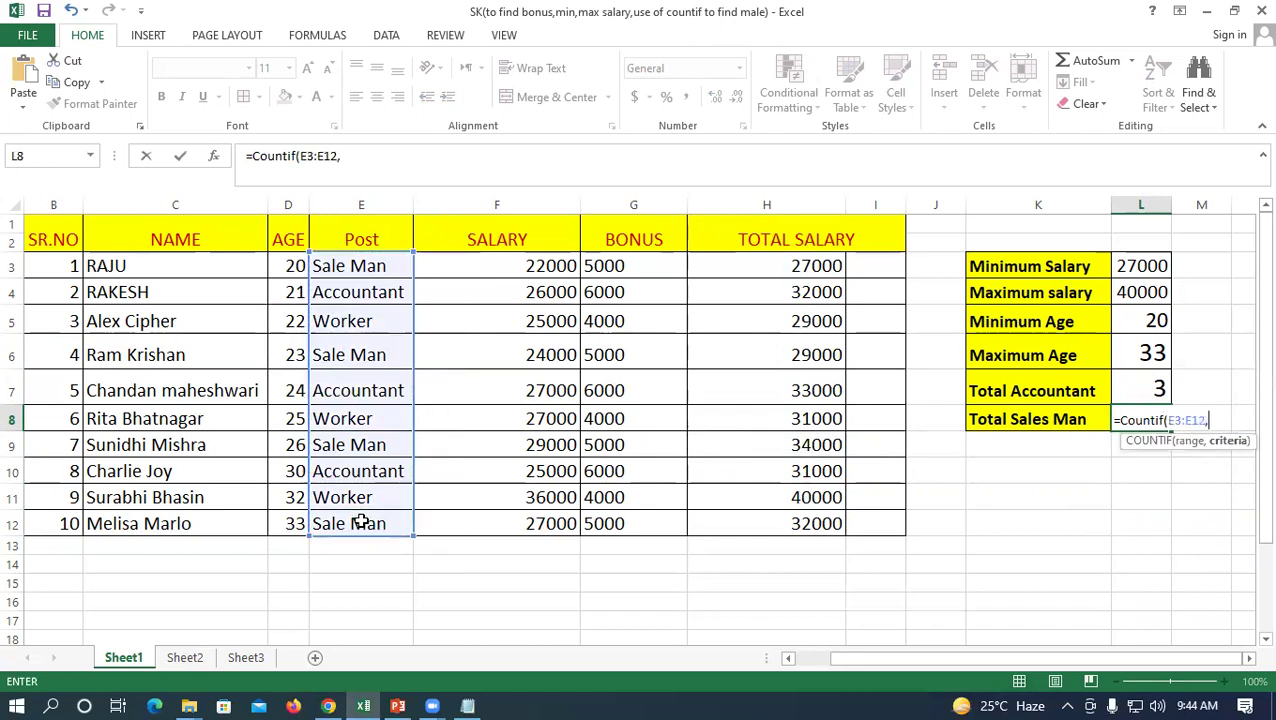
pyautogui.write('"')
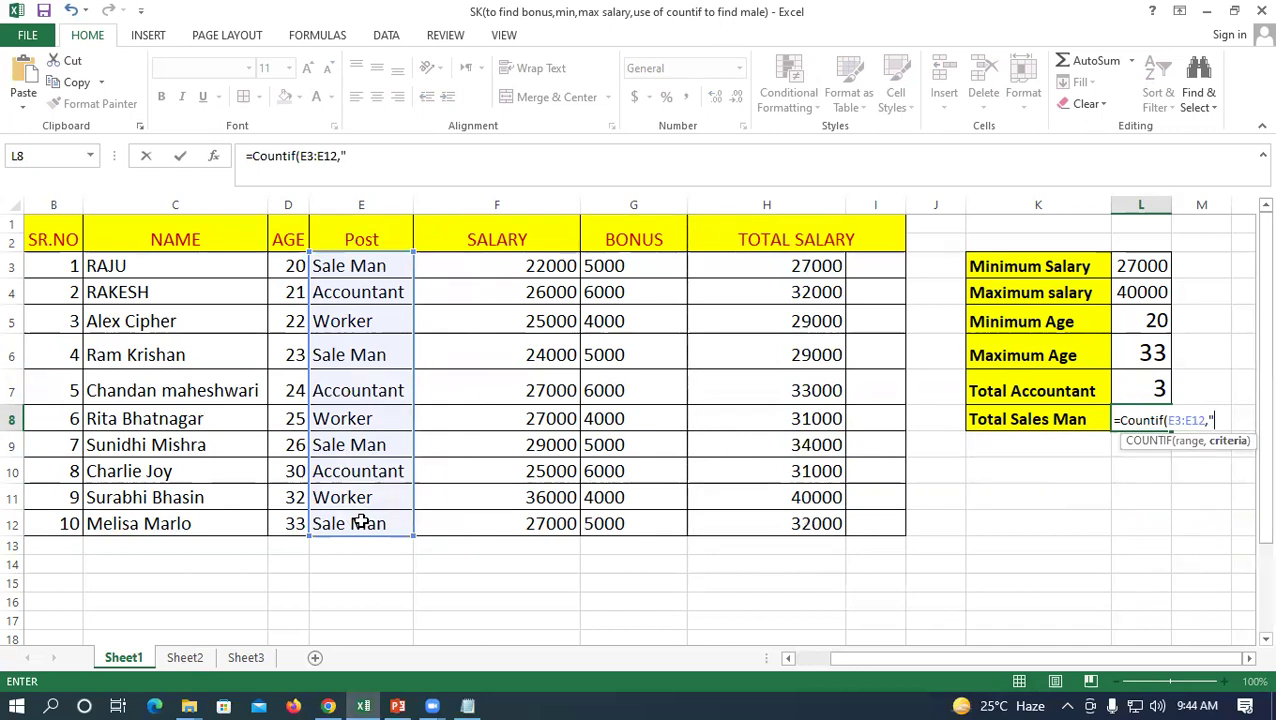
pyautogui.write('S')
pyautogui.write('ale')
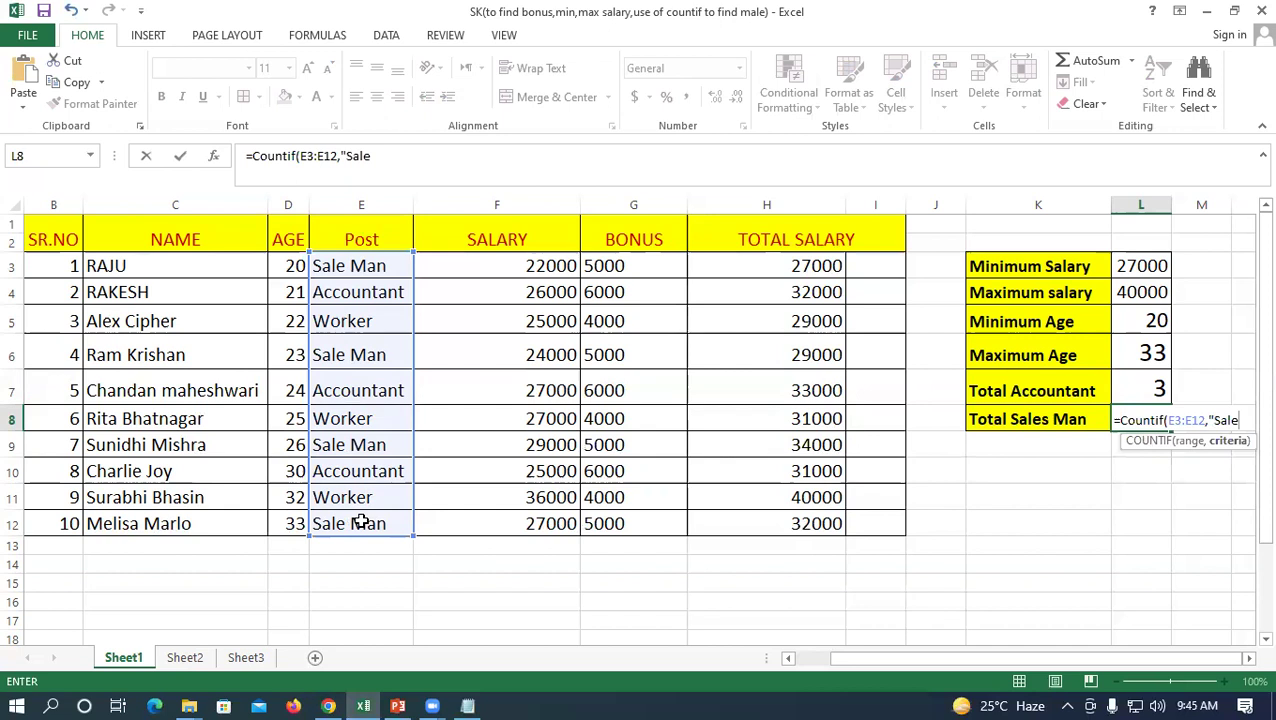
pyautogui.write(' Man"')
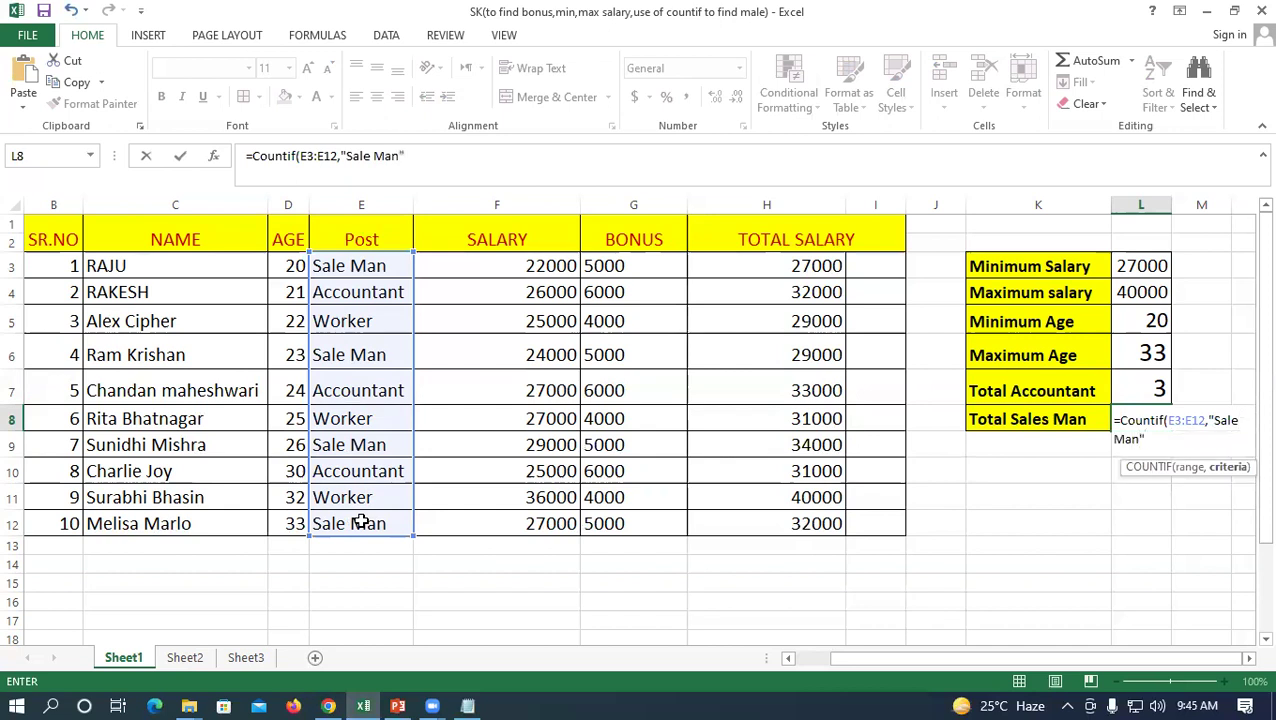
pyautogui.write(')')
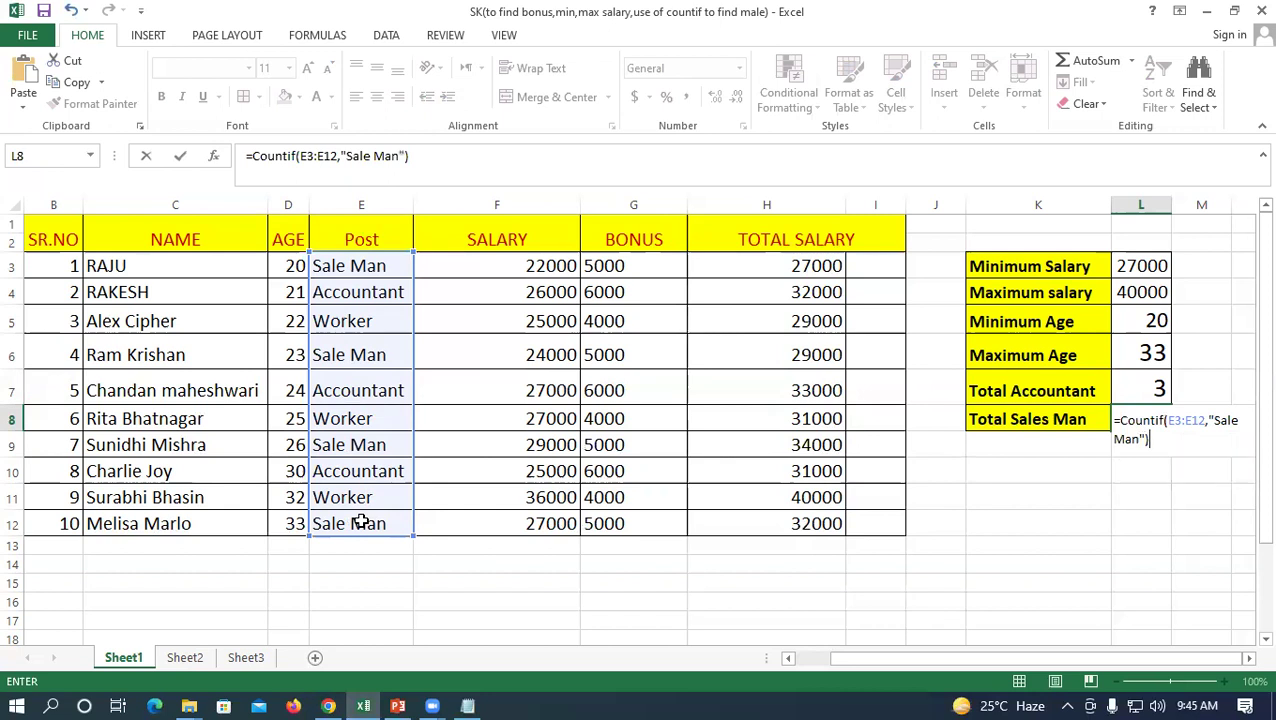
pyautogui.press('Return')
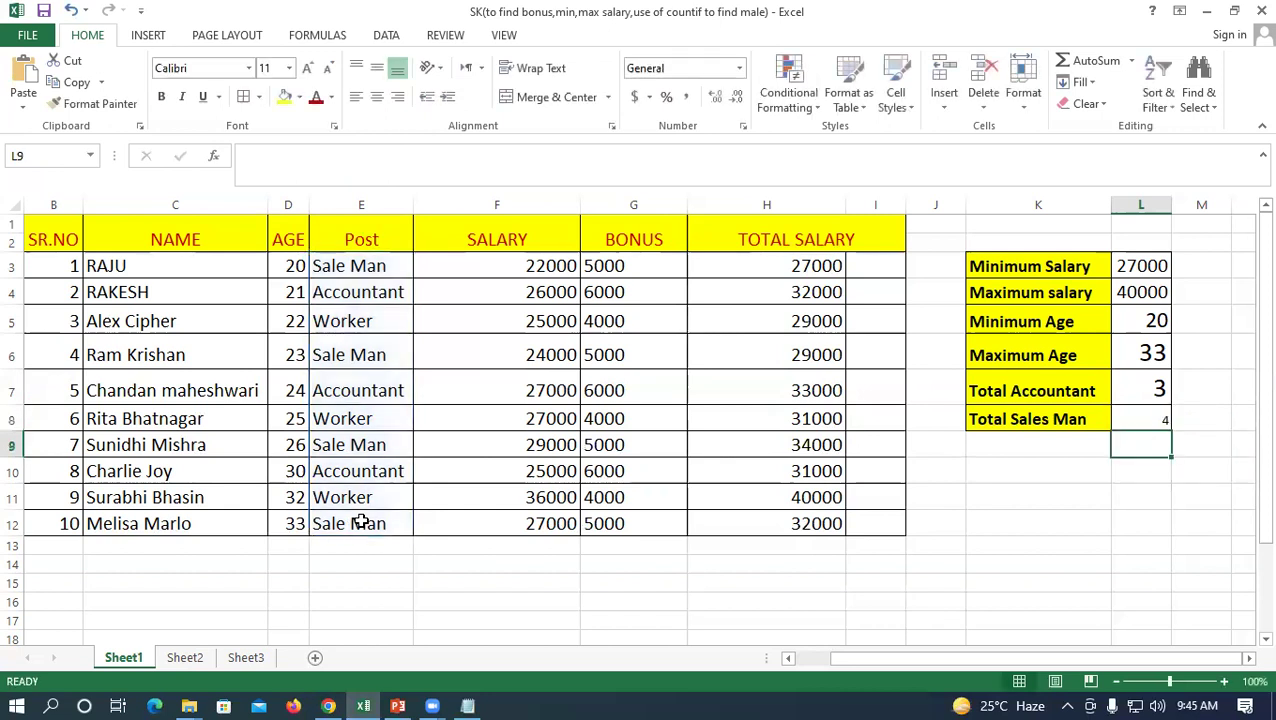
# Set the Sale Man count's font size to 18
pyautogui.click(1158, 424)
pyautogui.click(307, 68)
pyautogui.click(307, 68)
pyautogui.click(307, 68)
pyautogui.click(307, 68)
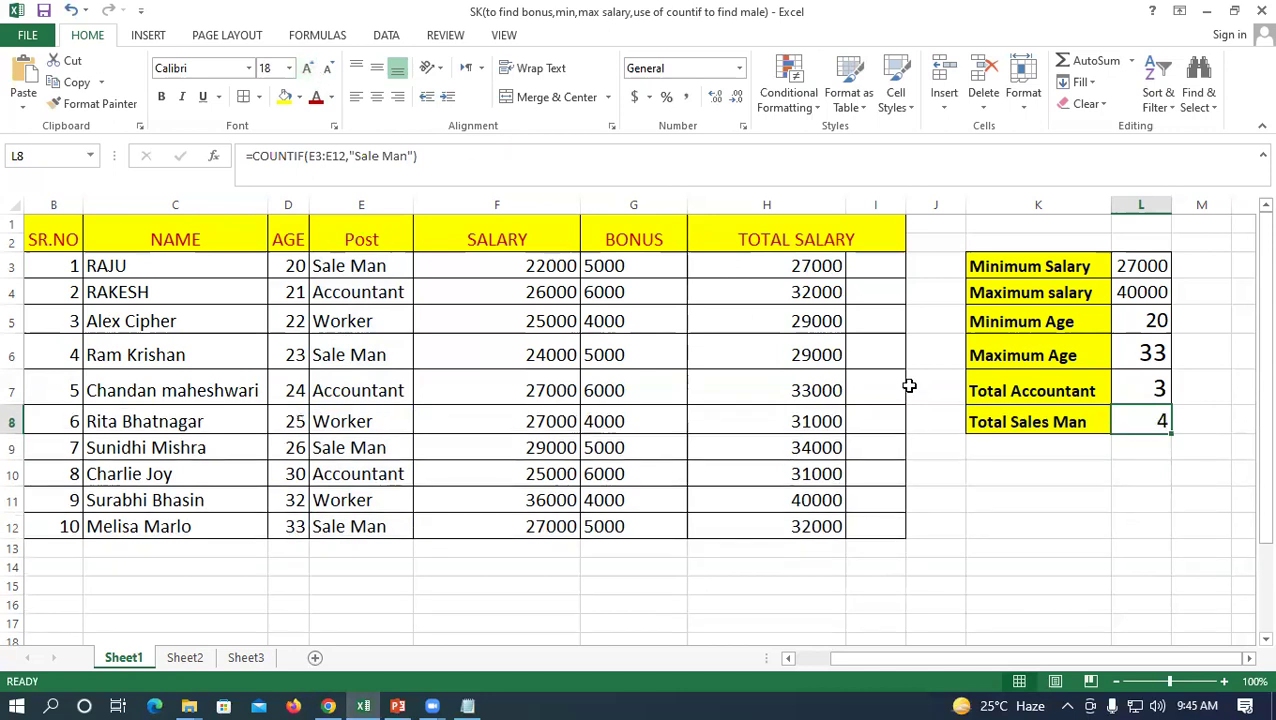
pyautogui.click(1155, 476)
pyautogui.click(1128, 414)
pyautogui.click(257, 703)
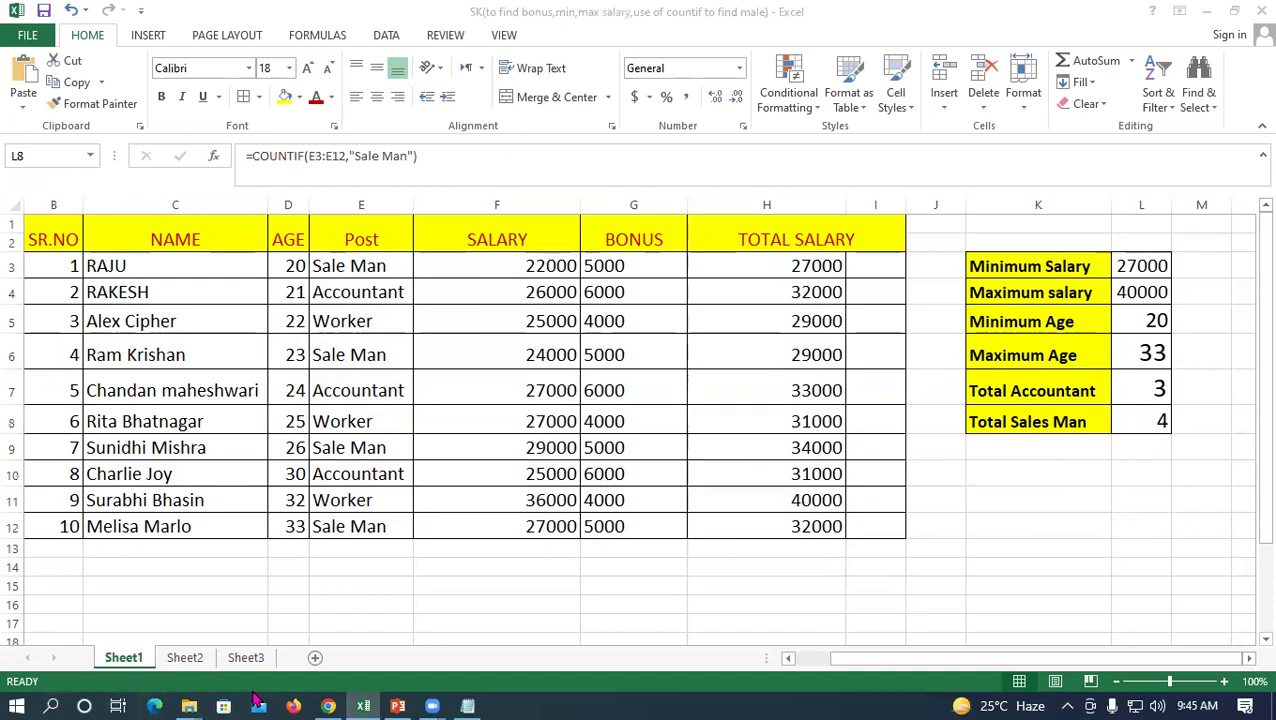